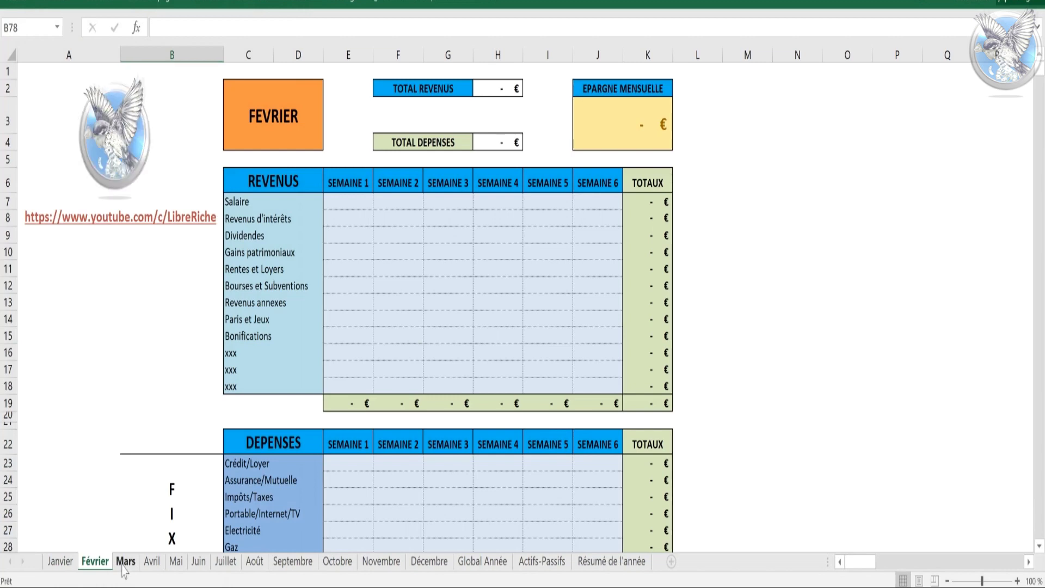
- Examine the income, fixed expense and variable expense sections of the Avril sheet, and open the Décembre sheet
{"action": "left_click", "coordinate": [155, 564]}
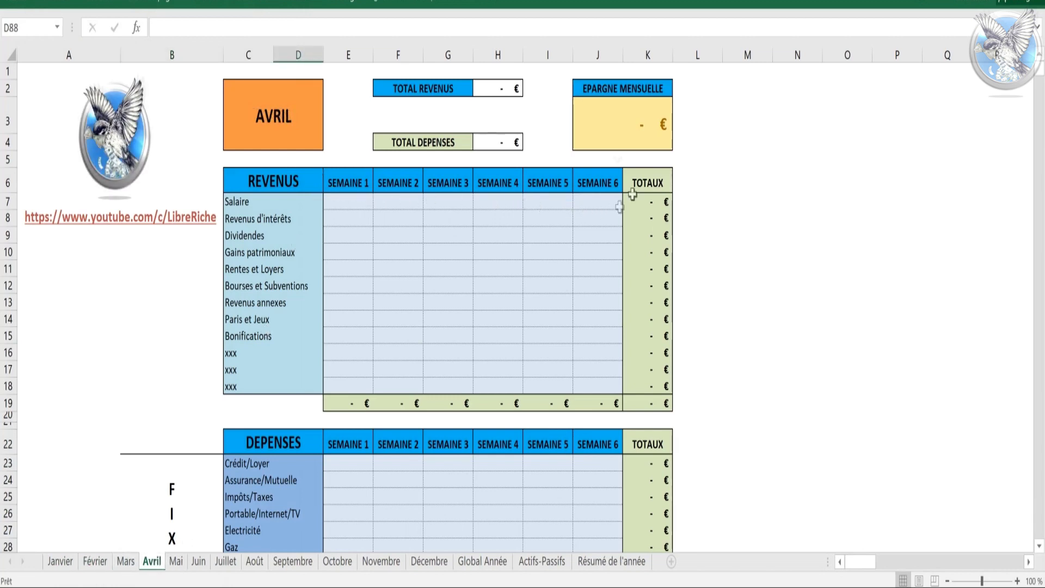
{"action": "scroll", "coordinate": [370, 324], "scroll_direction": "down", "scroll_amount": 1}
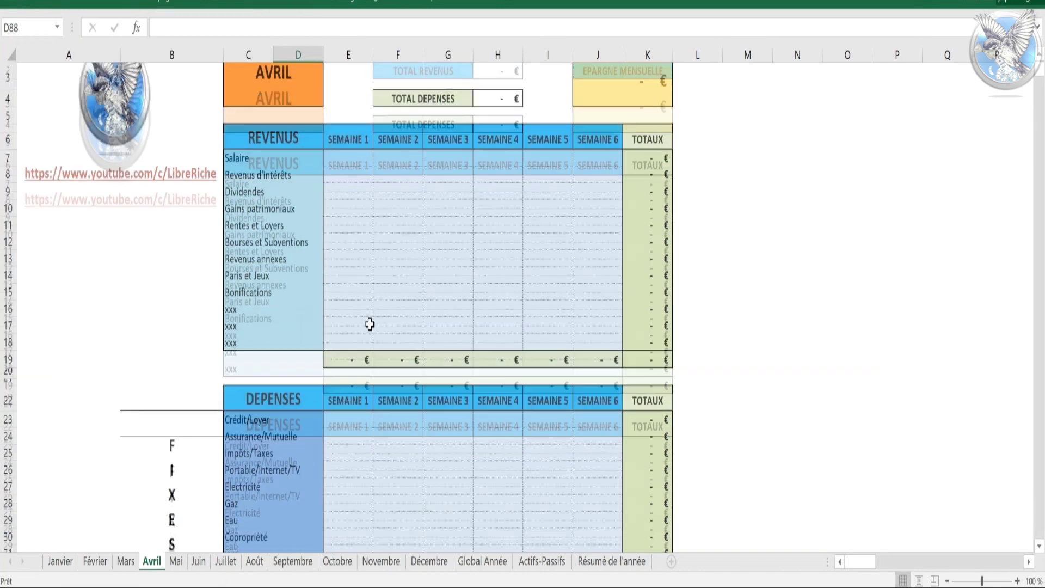
{"action": "scroll", "coordinate": [369, 324], "scroll_direction": "down", "scroll_amount": 5}
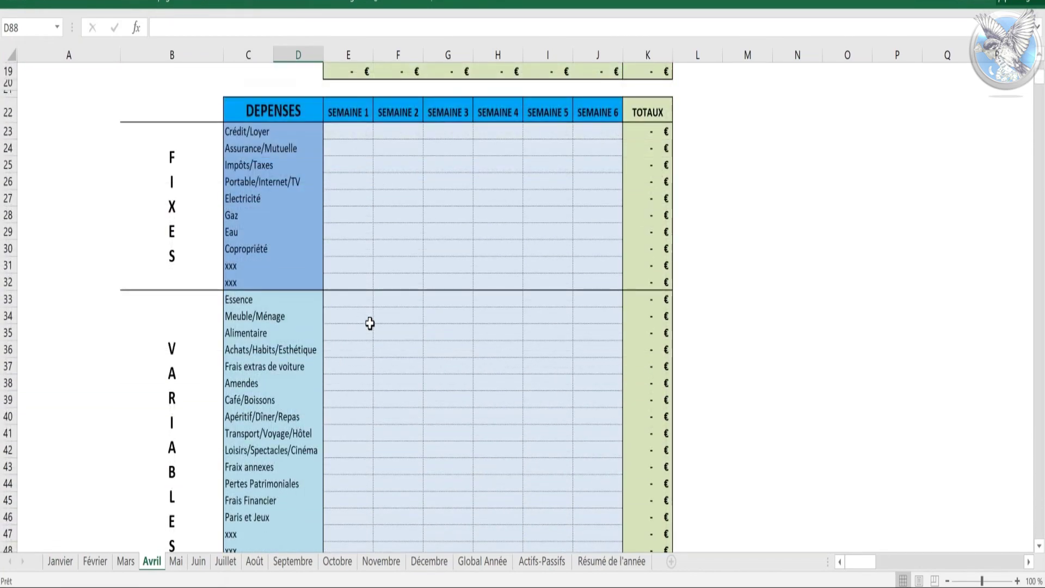
{"action": "scroll", "coordinate": [369, 325], "scroll_direction": "down", "scroll_amount": 1}
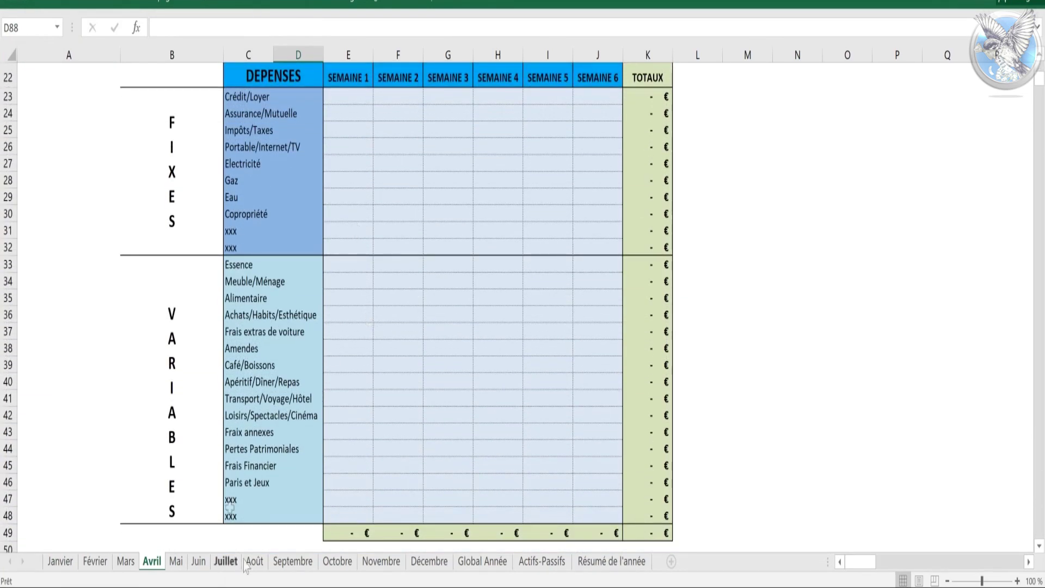
{"action": "left_click", "coordinate": [429, 561]}
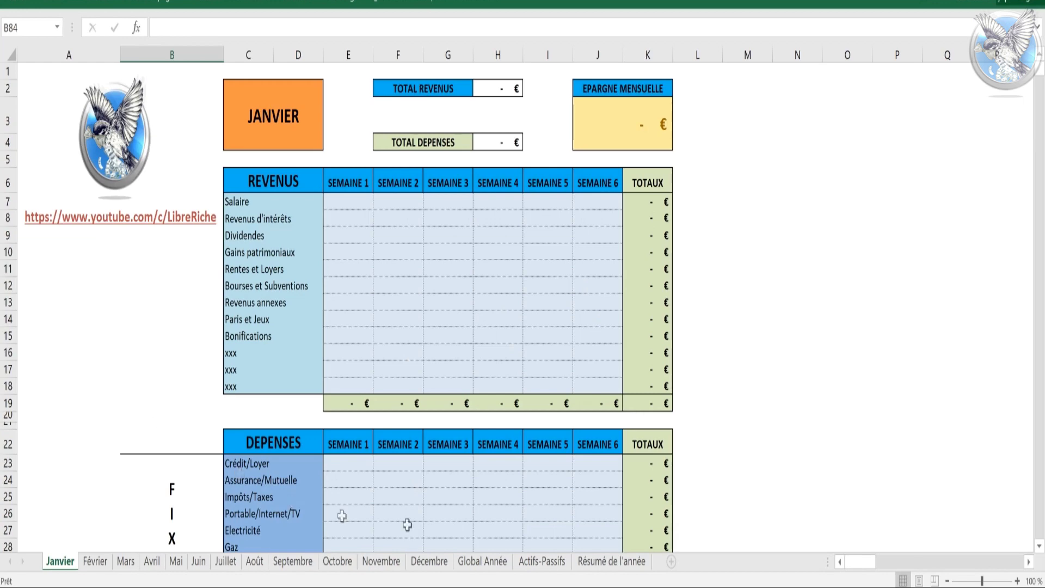
- Review the monthly totals, chart and percentage allocation tables on the Global Année sheet
{"action": "left_click", "coordinate": [472, 566]}
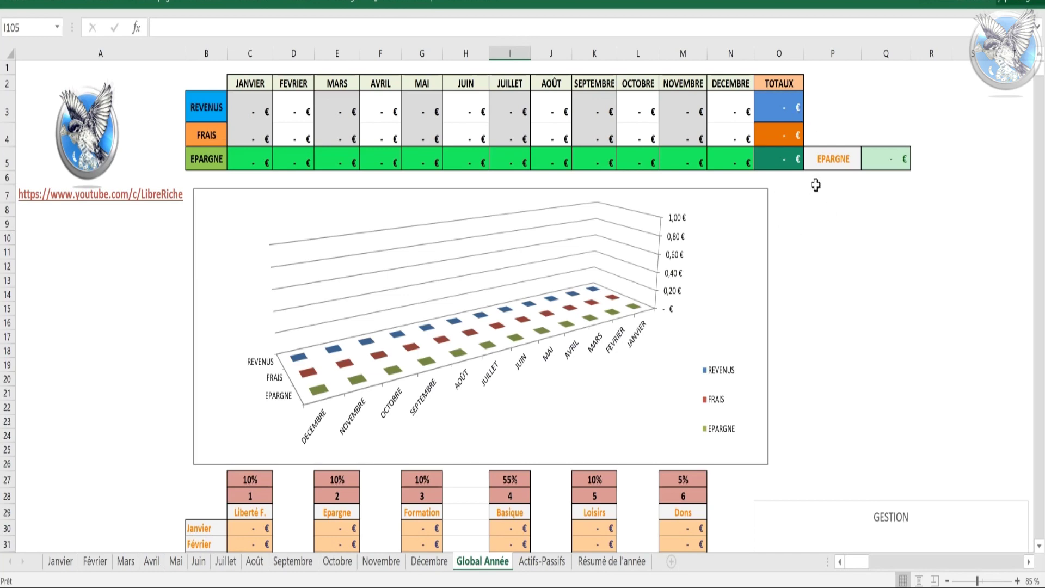
{"action": "scroll", "coordinate": [807, 222], "scroll_direction": "down", "scroll_amount": 3}
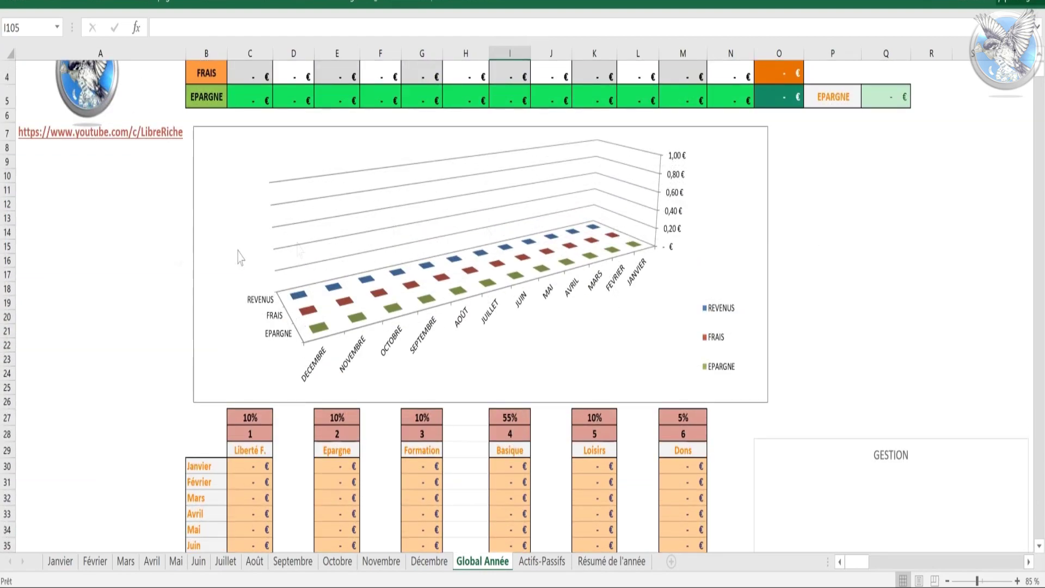
{"action": "scroll", "coordinate": [158, 263], "scroll_direction": "down", "scroll_amount": 6}
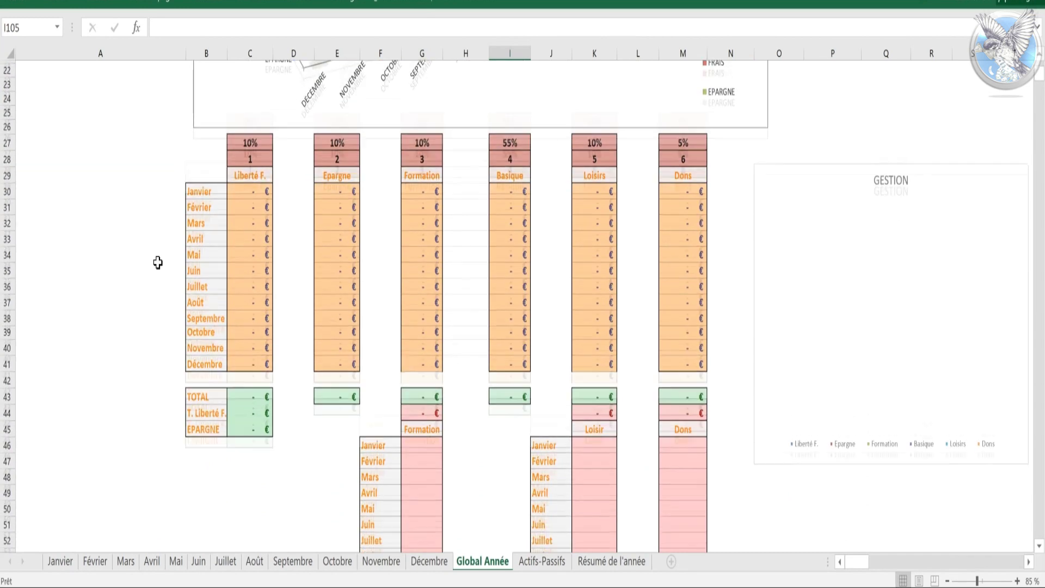
{"action": "scroll", "coordinate": [158, 263], "scroll_direction": "down", "scroll_amount": 1}
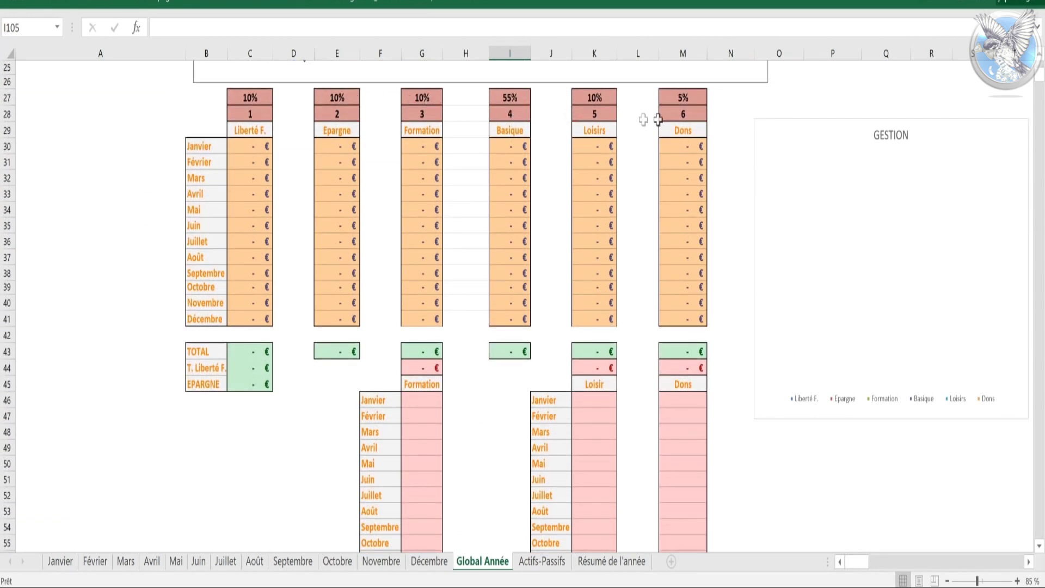
{"action": "scroll", "coordinate": [723, 218], "scroll_direction": "down", "scroll_amount": 2}
{"action": "scroll", "coordinate": [723, 221], "scroll_direction": "up", "scroll_amount": 2}
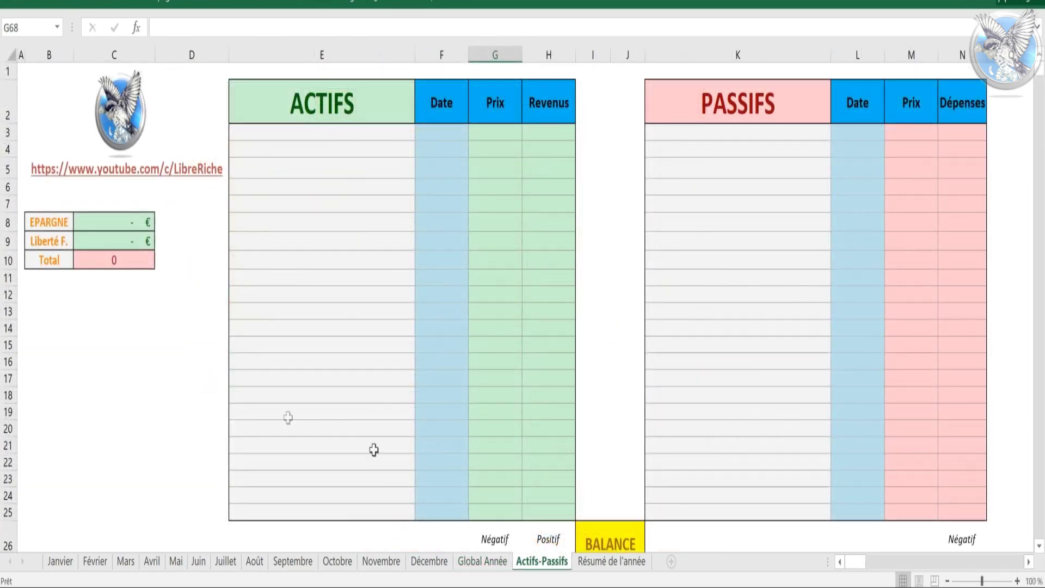
- Examine the assets and liabilities tables and the balance cell on the Actifs-Passifs sheet
{"action": "scroll", "coordinate": [593, 282], "scroll_direction": "down", "scroll_amount": 1}
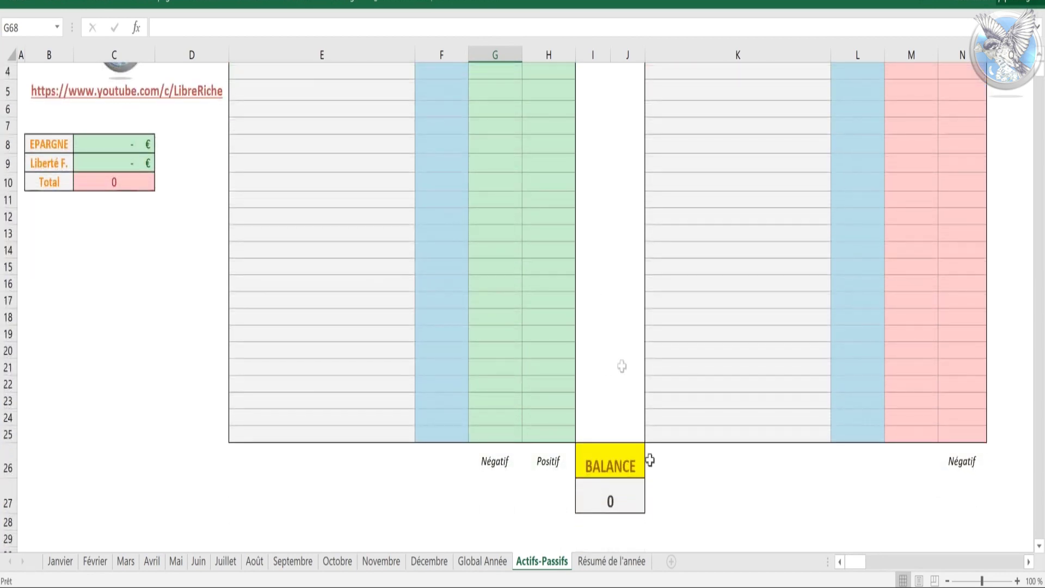
{"action": "scroll", "coordinate": [604, 245], "scroll_direction": "up", "scroll_amount": 1}
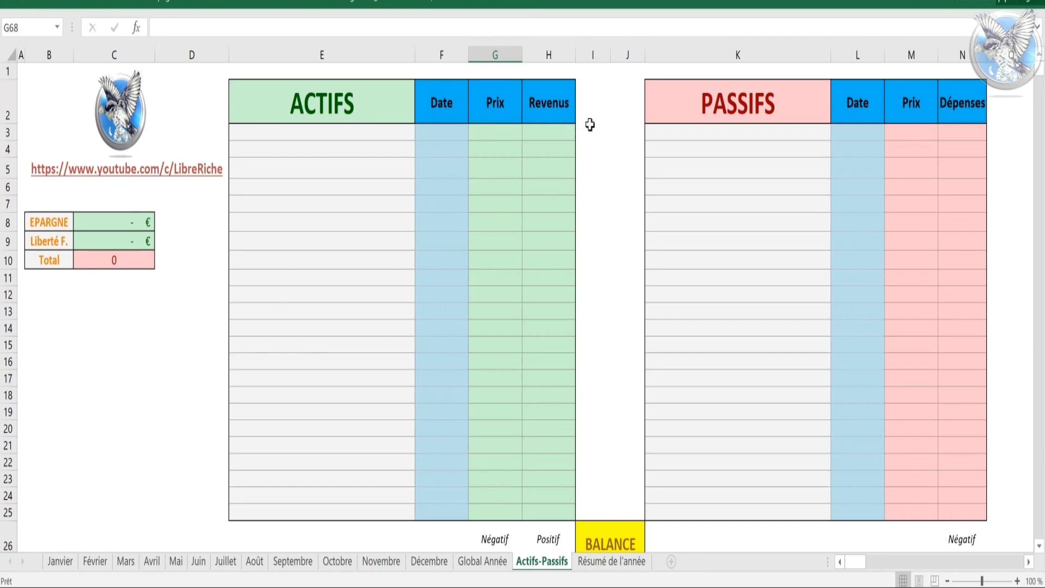
{"action": "scroll", "coordinate": [602, 446], "scroll_direction": "down", "scroll_amount": 1}
{"action": "scroll", "coordinate": [610, 433], "scroll_direction": "up", "scroll_amount": 1}
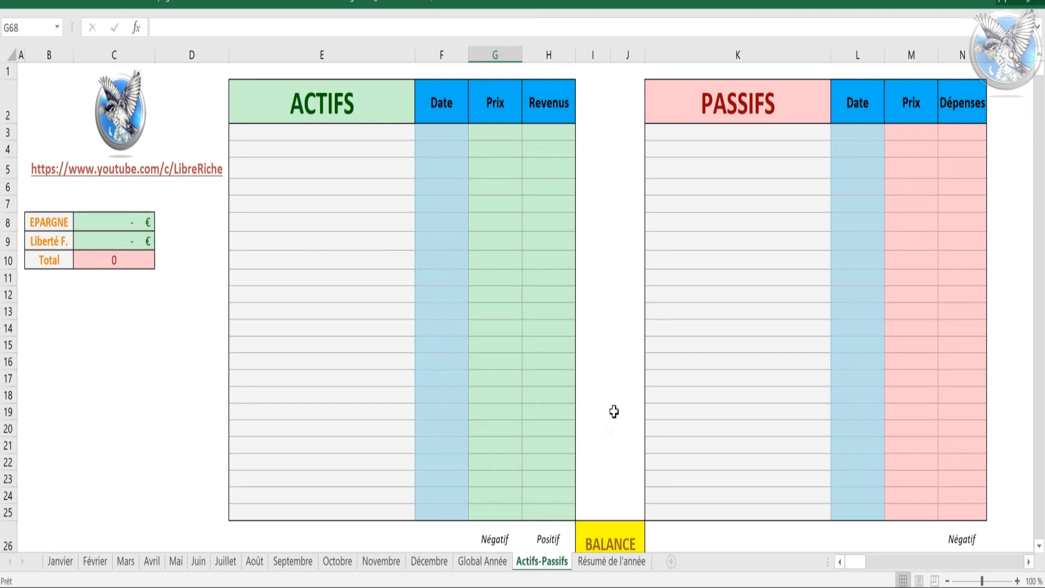
- Review the monthly income and expense tables on the Résumé de l'année sheet
{"action": "left_click", "coordinate": [617, 566]}
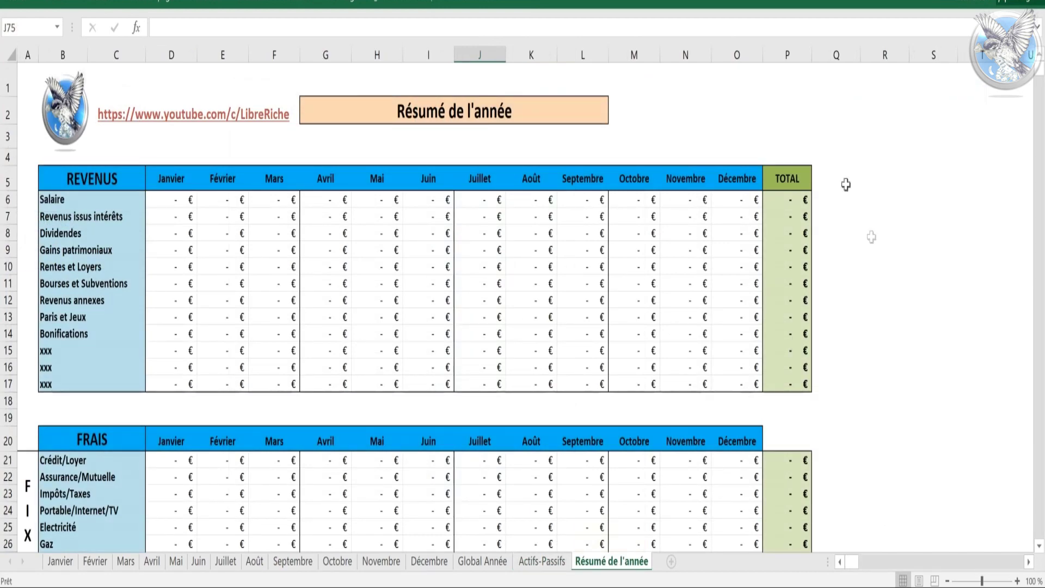
{"action": "scroll", "coordinate": [881, 258], "scroll_direction": "down", "scroll_amount": 1}
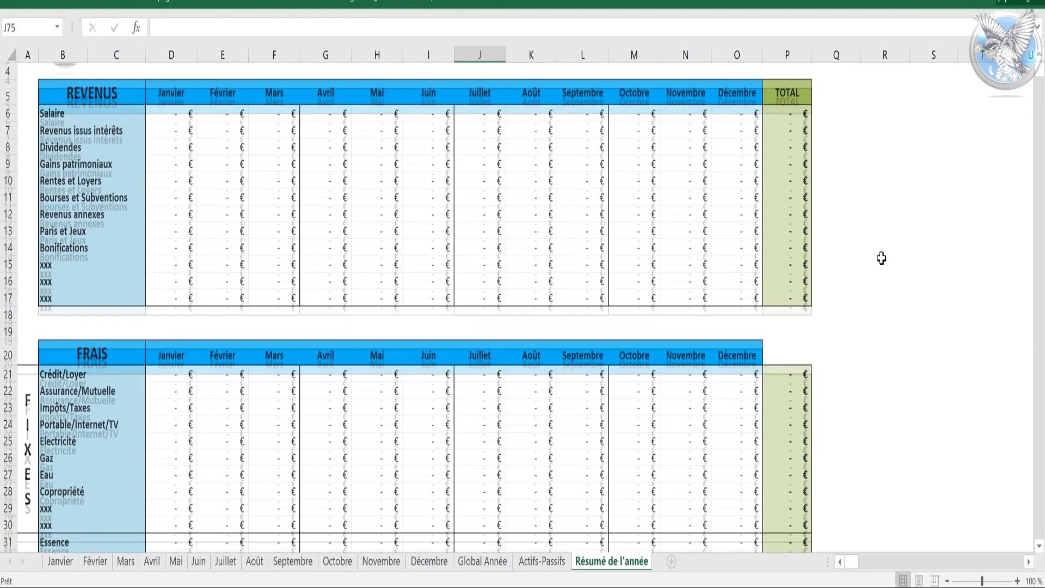
{"action": "scroll", "coordinate": [881, 258], "scroll_direction": "down", "scroll_amount": 3}
{"action": "scroll", "coordinate": [882, 258], "scroll_direction": "down", "scroll_amount": 3}
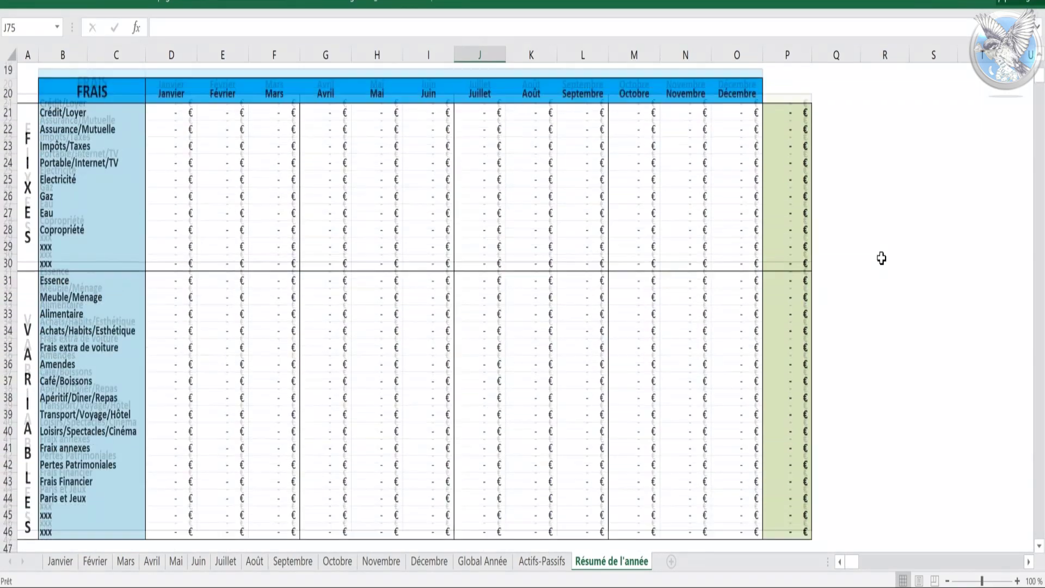
{"action": "scroll", "coordinate": [948, 242], "scroll_direction": "up", "scroll_amount": 6}
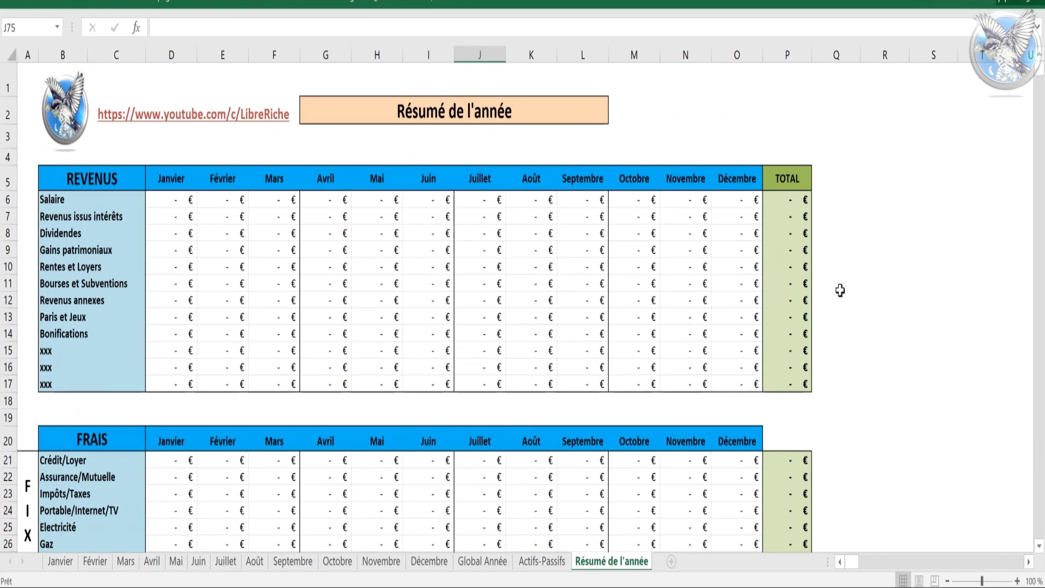
{"action": "scroll", "coordinate": [840, 290], "scroll_direction": "down", "scroll_amount": 3}
{"action": "scroll", "coordinate": [841, 290], "scroll_direction": "down", "scroll_amount": 3}
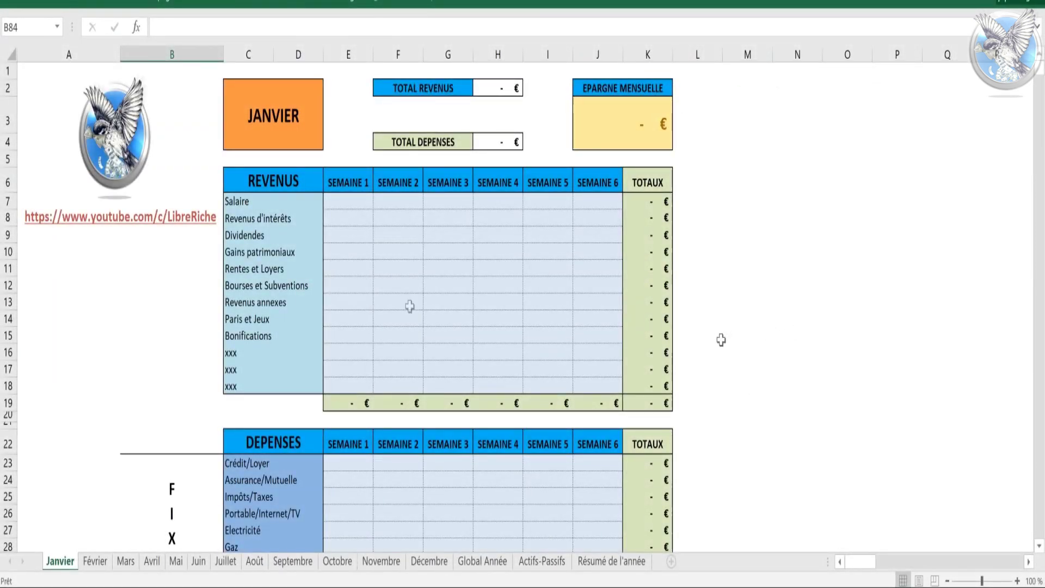
- Look through the Février and Mars sheets, and examine the income and the fixed and variable expense categories in Avril
{"action": "left_click", "coordinate": [94, 561]}
{"action": "left_click", "coordinate": [131, 564]}
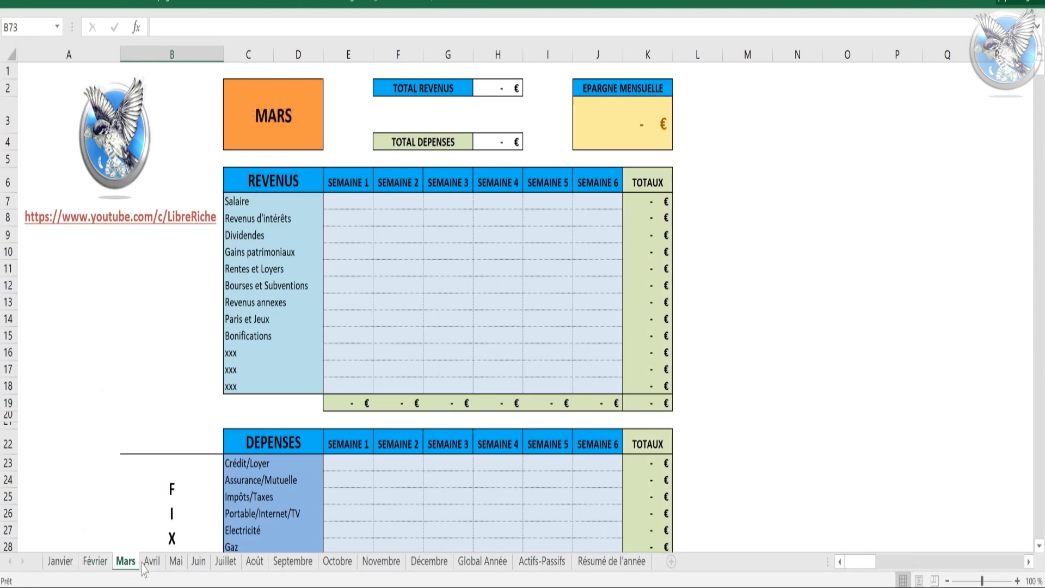
{"action": "left_click", "coordinate": [152, 562]}
{"action": "scroll", "coordinate": [236, 373], "scroll_direction": "up", "scroll_amount": 7}
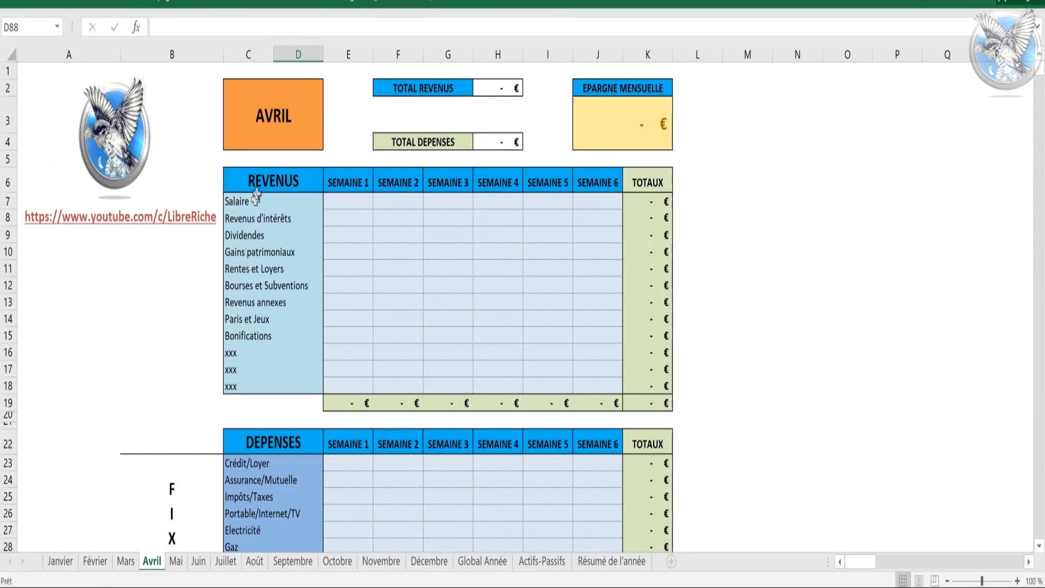
{"action": "scroll", "coordinate": [259, 332], "scroll_direction": "down", "scroll_amount": 3}
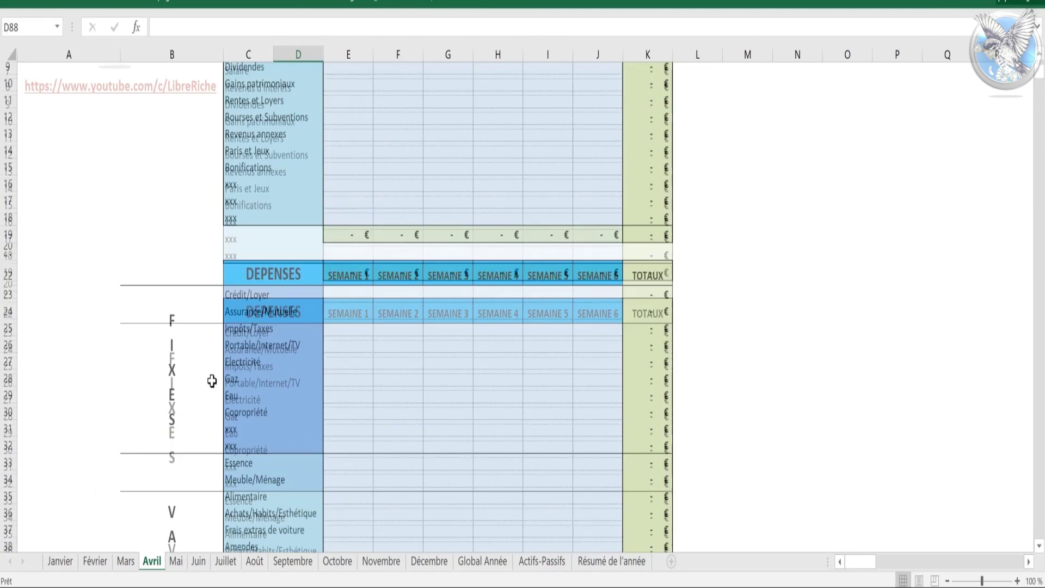
{"action": "scroll", "coordinate": [142, 316], "scroll_direction": "down", "scroll_amount": 3}
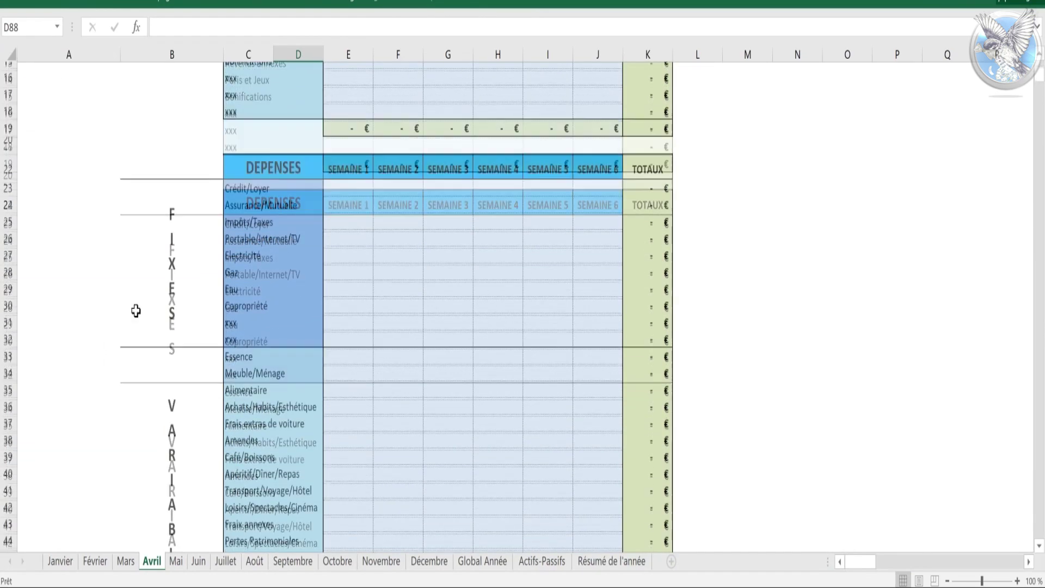
{"action": "scroll", "coordinate": [136, 311], "scroll_direction": "down", "scroll_amount": 1}
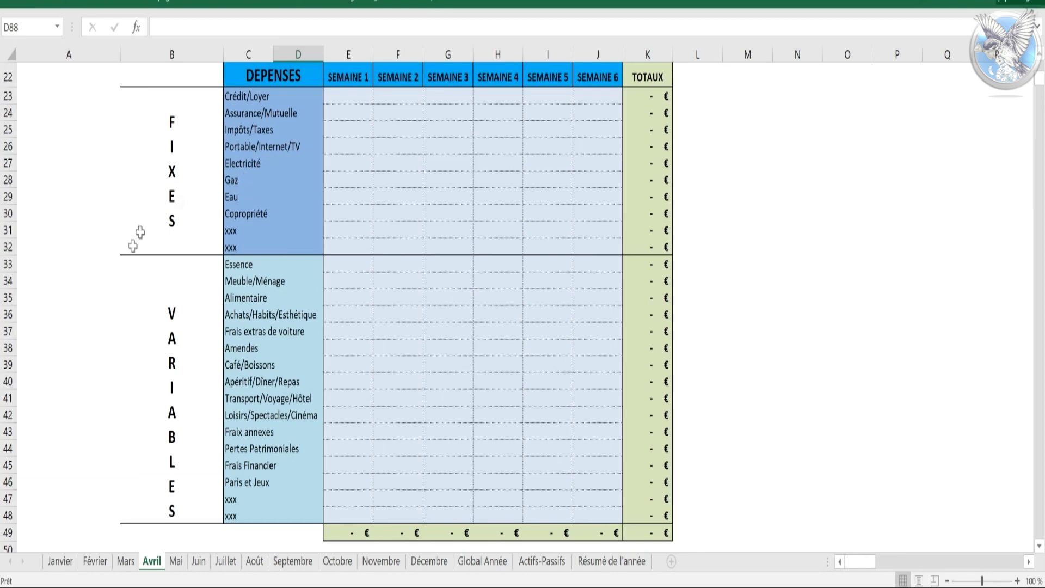
{"action": "scroll", "coordinate": [366, 436], "scroll_direction": "up", "scroll_amount": 7}
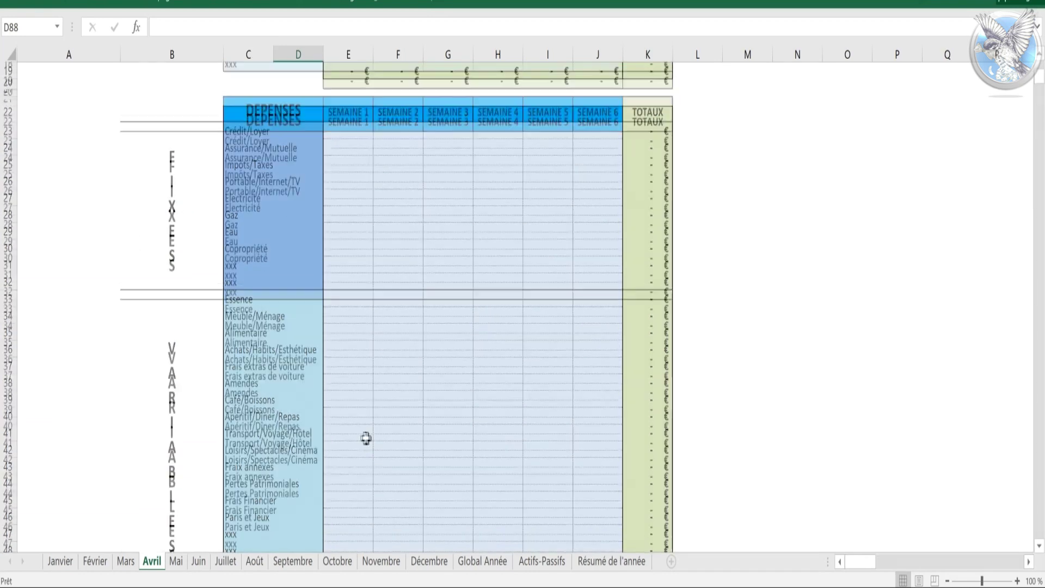
- View the Décembre sheet, and return to Janvier to look over its income and expense tables
{"action": "left_click", "coordinate": [429, 562]}
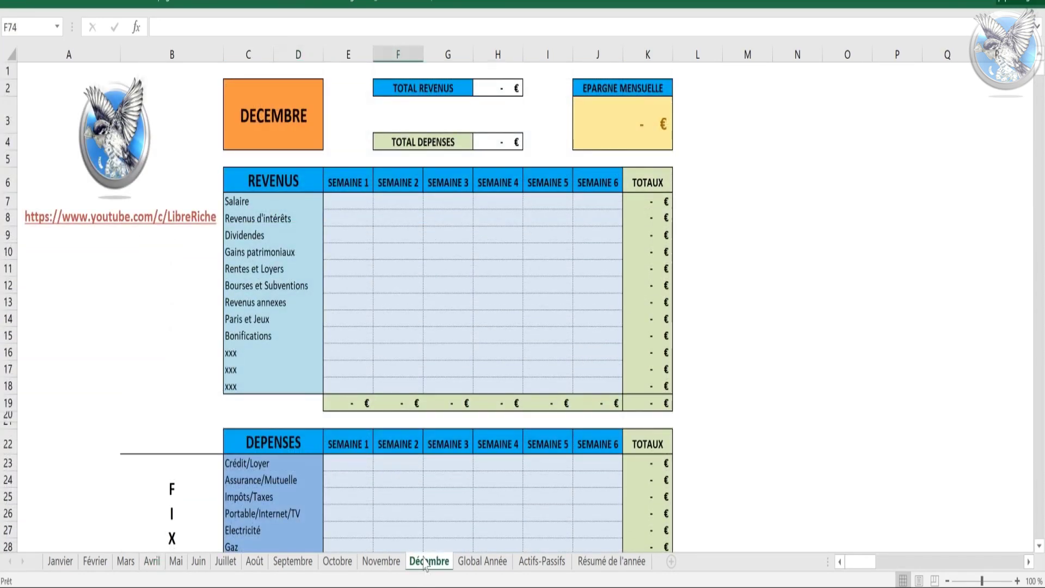
{"action": "left_click", "coordinate": [59, 564]}
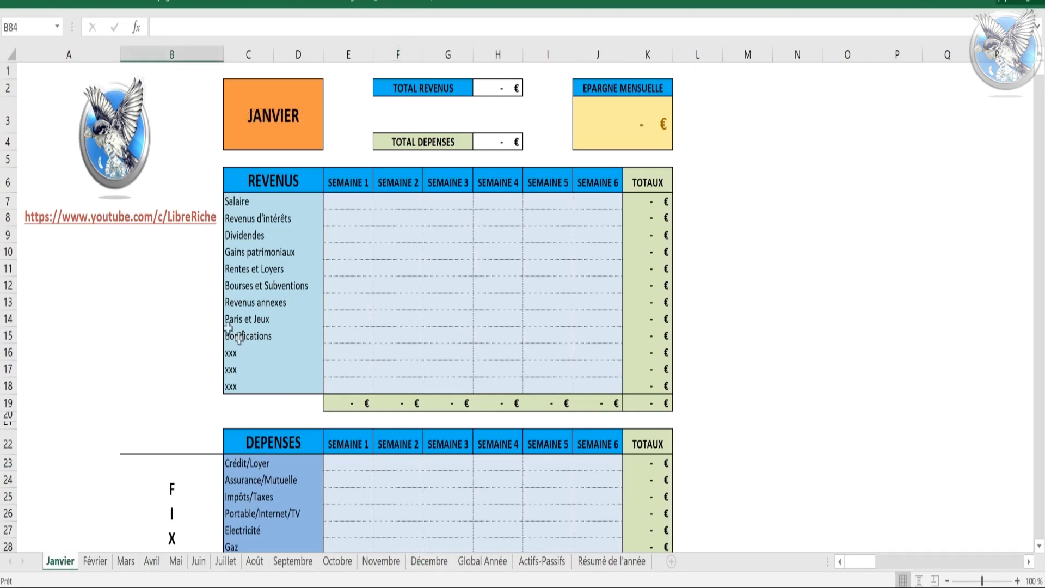
{"action": "scroll", "coordinate": [283, 294], "scroll_direction": "down", "scroll_amount": 6}
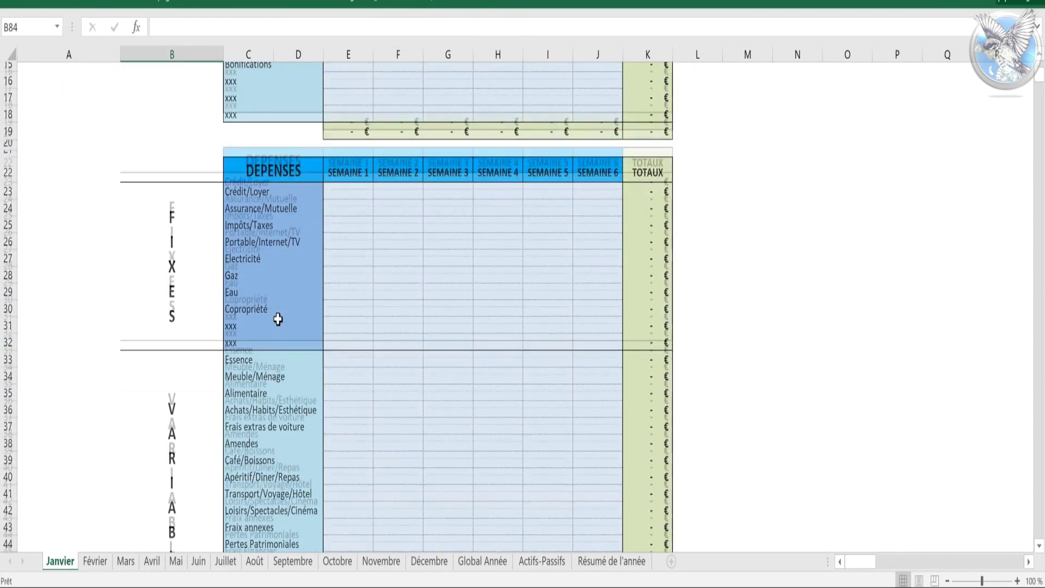
{"action": "scroll", "coordinate": [278, 320], "scroll_direction": "up", "scroll_amount": 6}
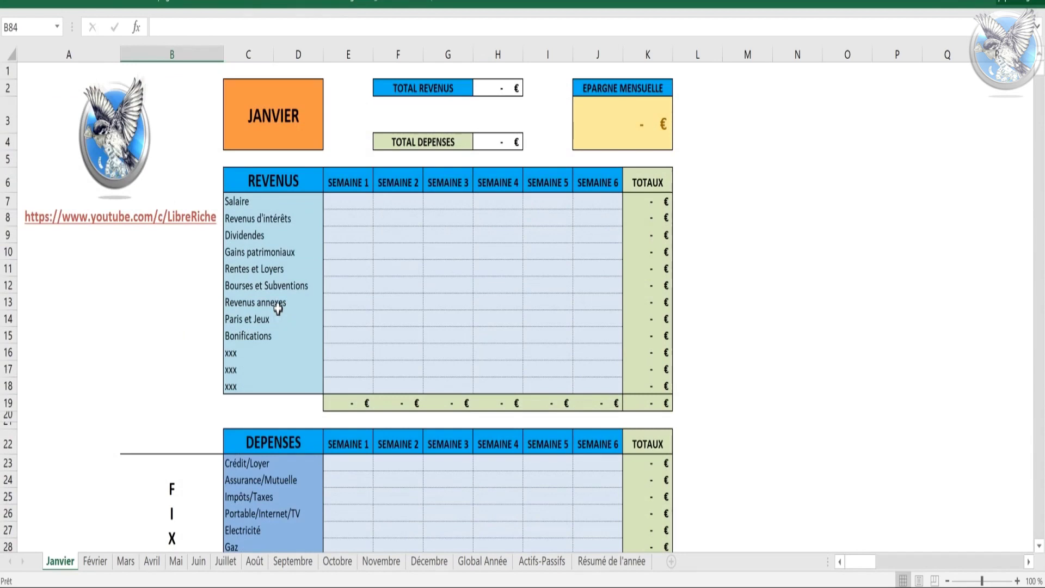
- Go through the income categories on the Janvier sheet one by one, from Salaire down to Paris et Jeux
{"action": "left_click", "coordinate": [395, 200]}
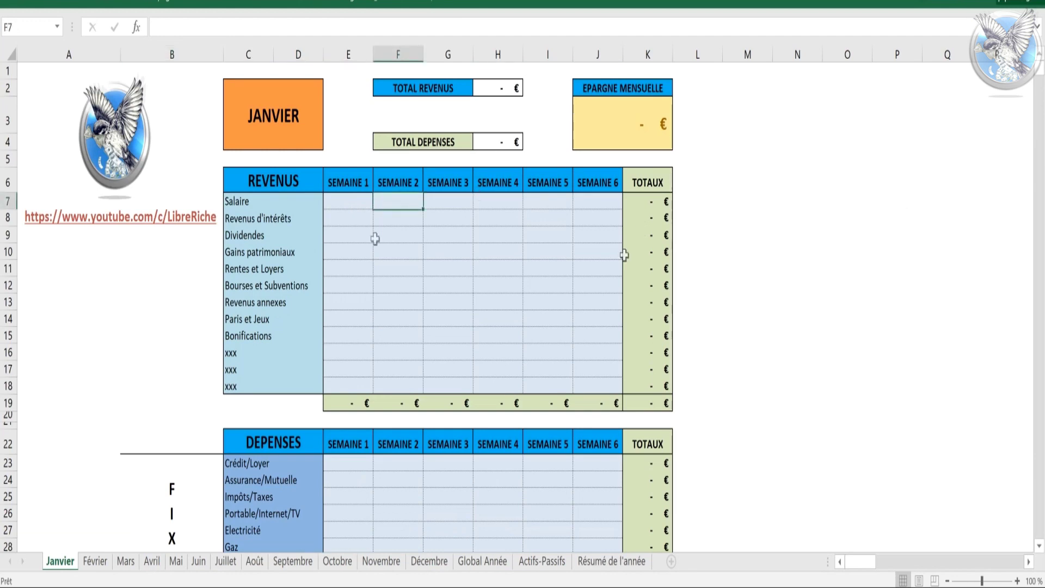
{"action": "left_click", "coordinate": [283, 218]}
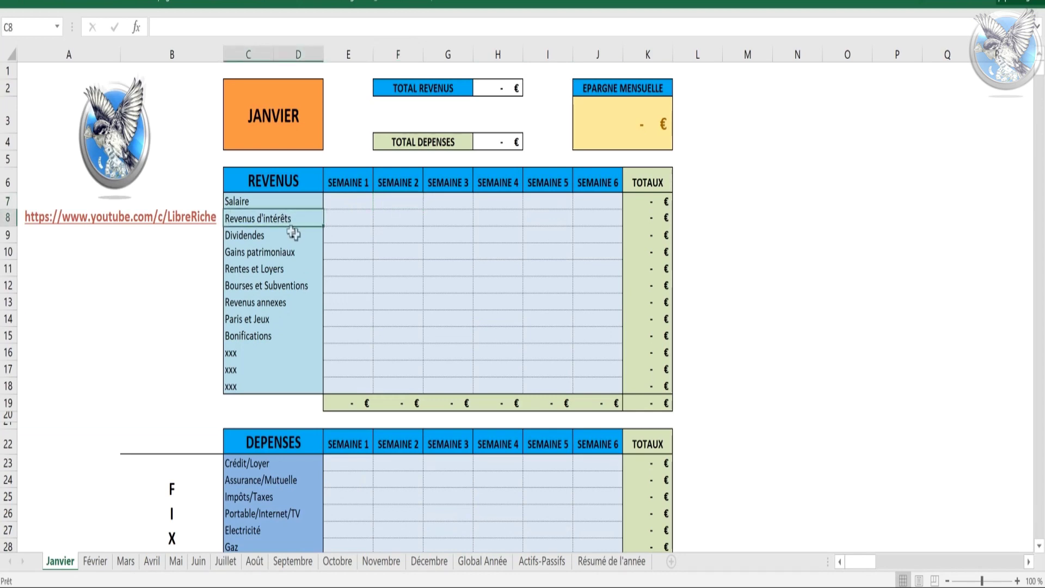
{"action": "left_click", "coordinate": [298, 237]}
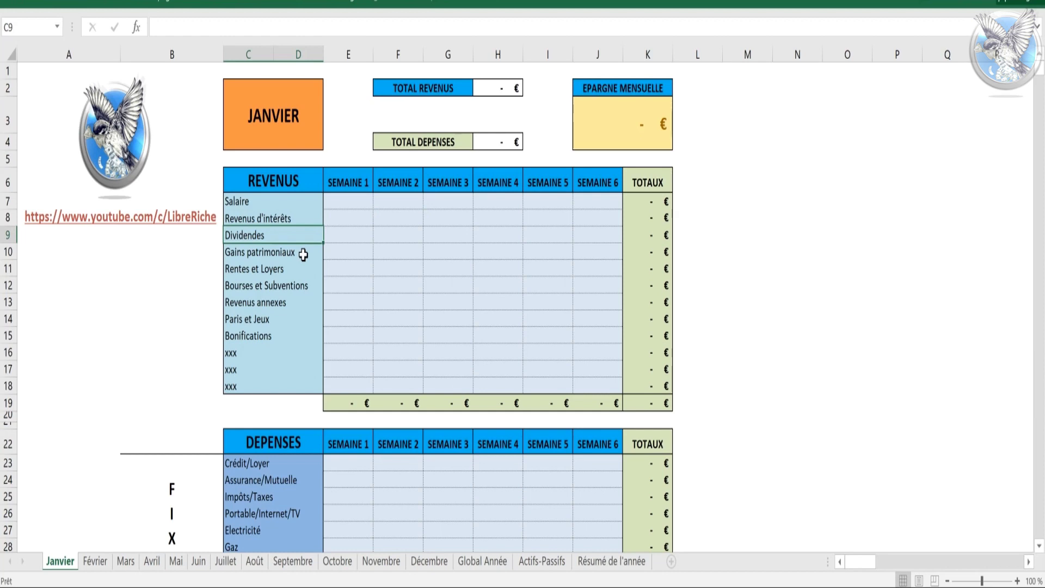
{"action": "left_click", "coordinate": [303, 255]}
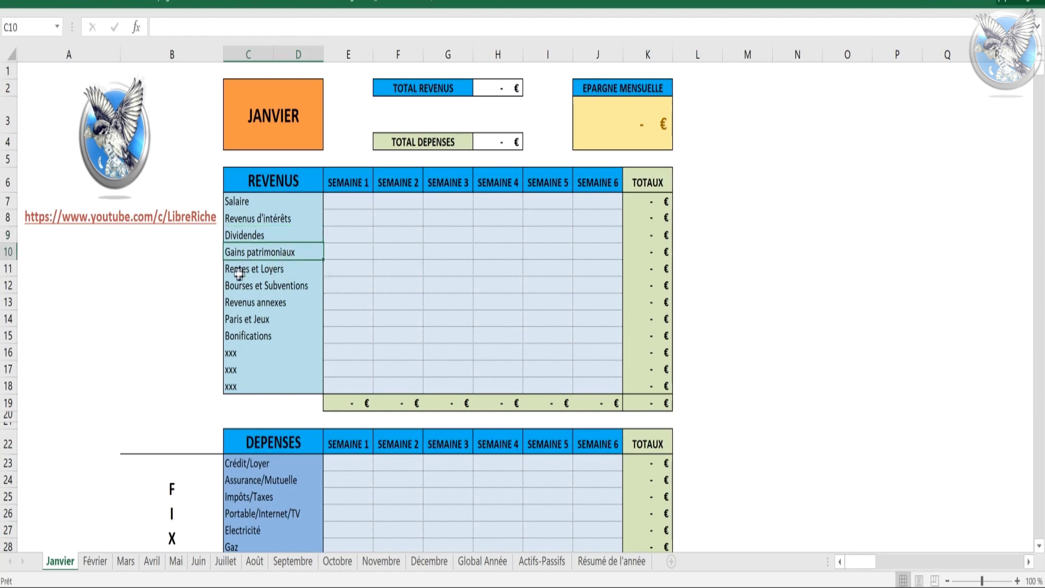
{"action": "left_click", "coordinate": [305, 282]}
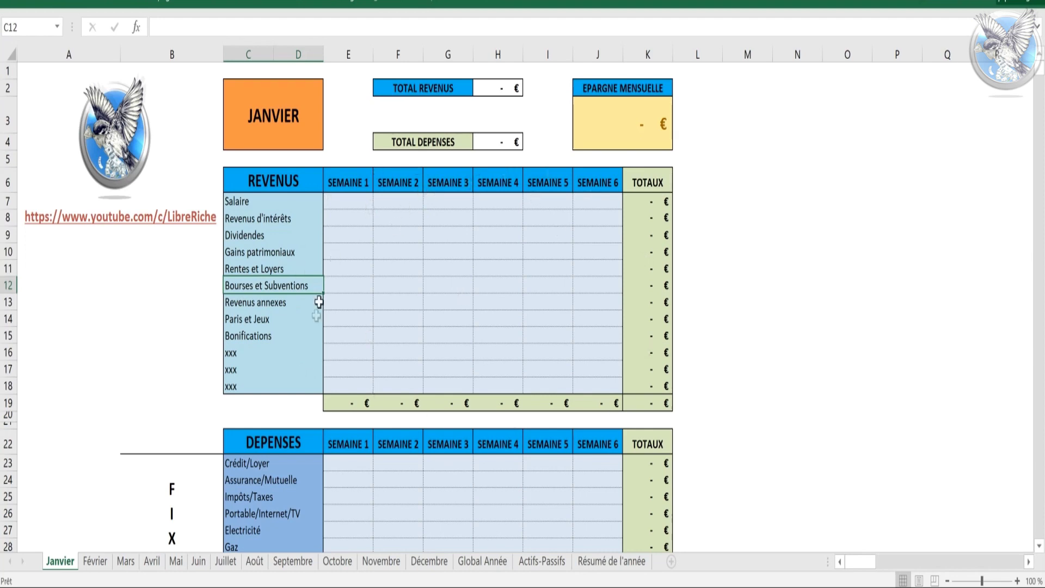
{"action": "left_click", "coordinate": [268, 302]}
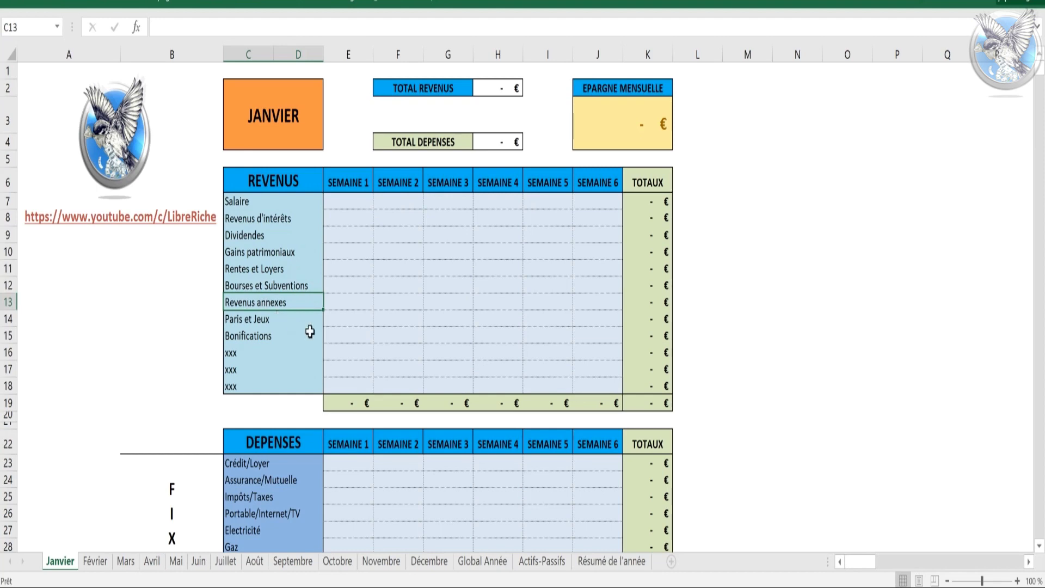
{"action": "left_click", "coordinate": [285, 322]}
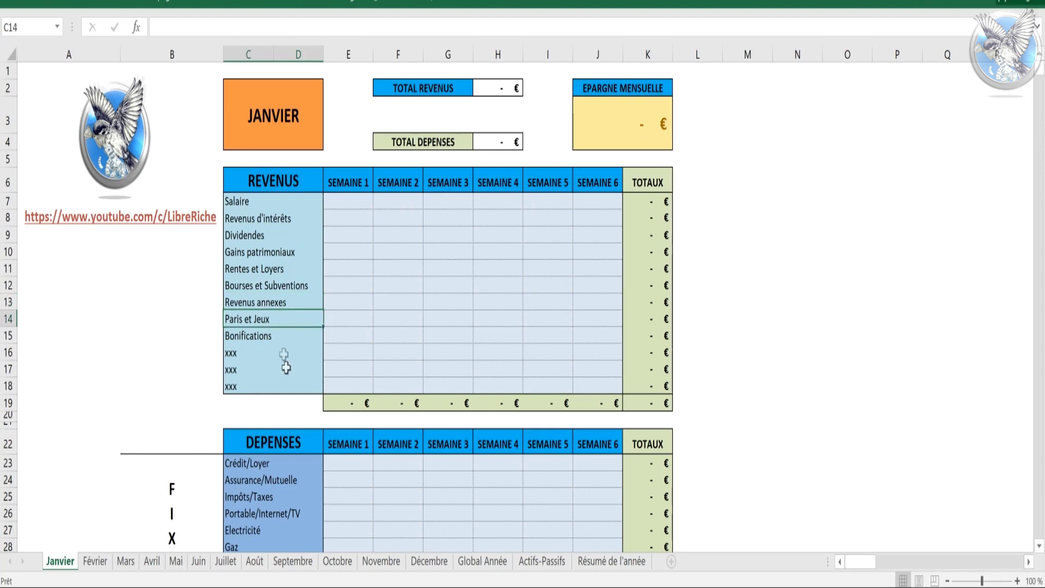
- Point out the Bonifications income category and go through the fixed expense categories on the Janvier sheet, including Crédit/Loyer and Portable/Internet/TV
{"action": "left_click", "coordinate": [284, 339]}
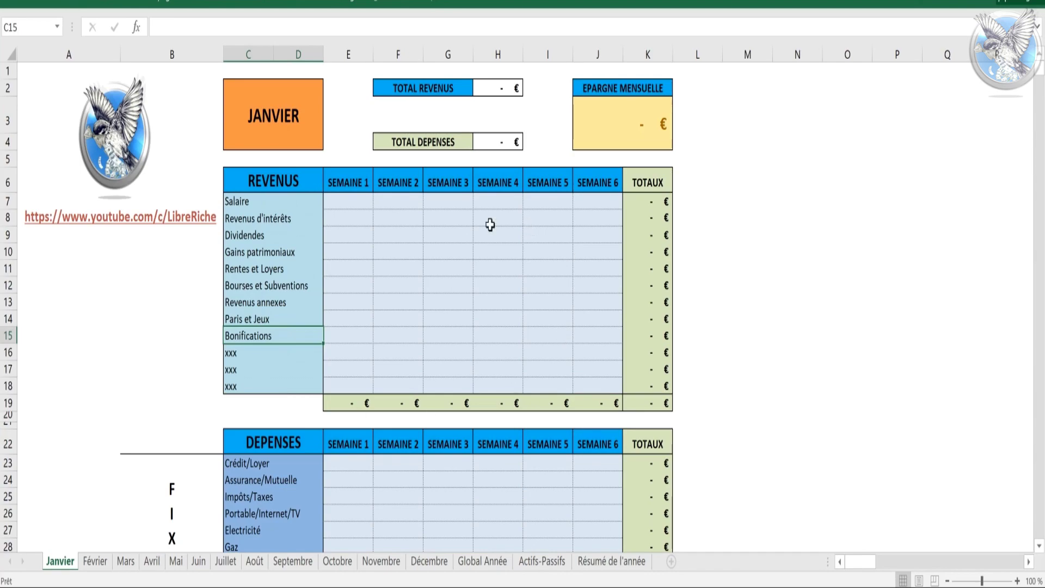
{"action": "scroll", "coordinate": [392, 229], "scroll_direction": "down", "scroll_amount": 5}
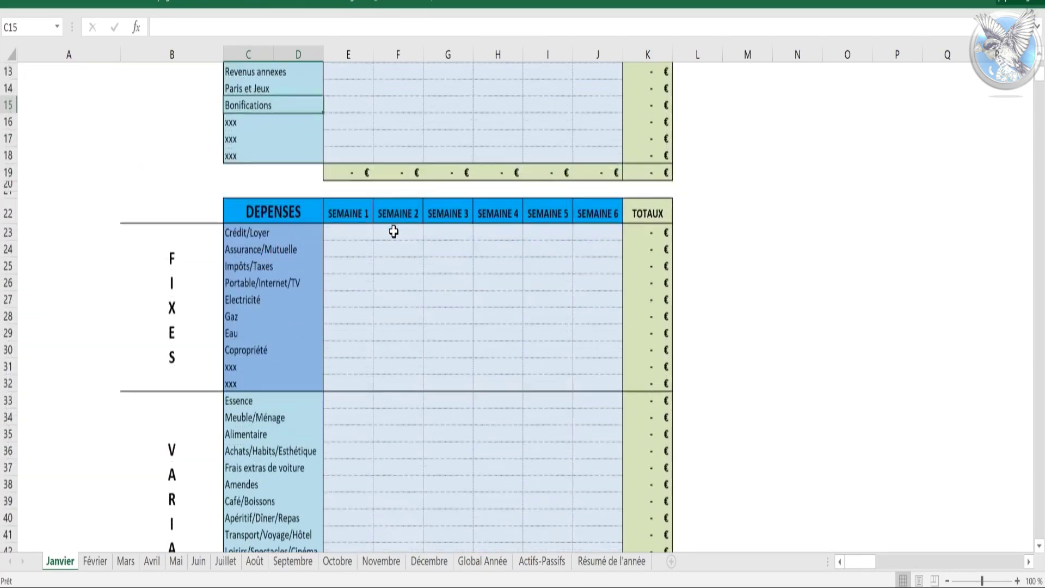
{"action": "scroll", "coordinate": [393, 232], "scroll_direction": "down", "scroll_amount": 2}
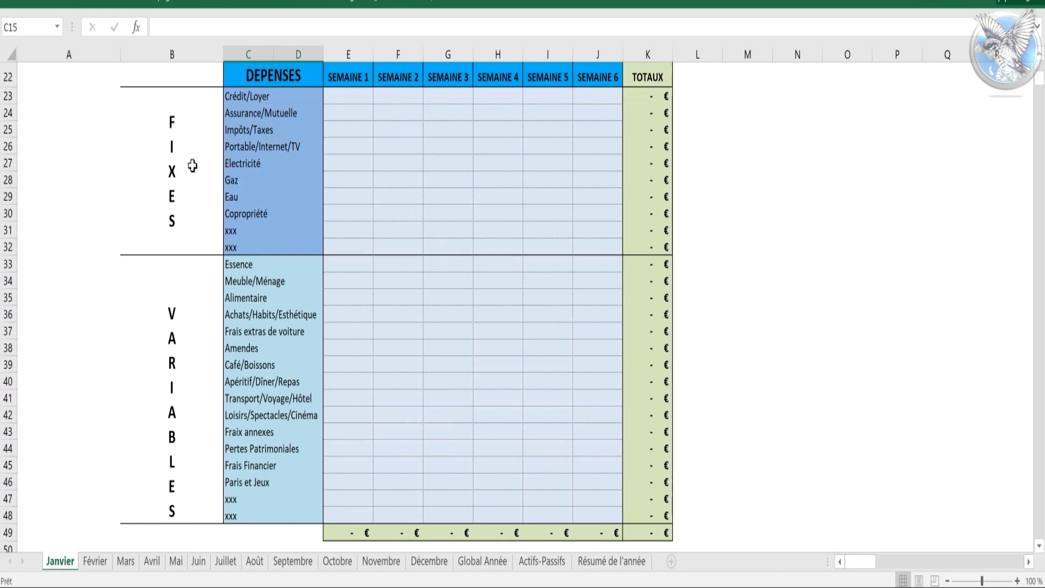
{"action": "left_click", "coordinate": [158, 122]}
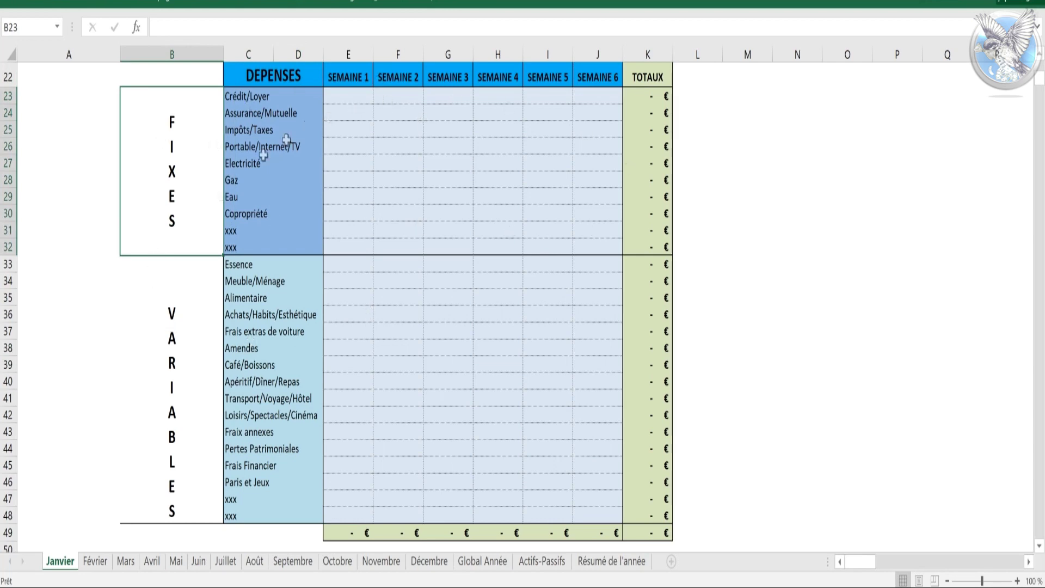
{"action": "left_click", "coordinate": [273, 95]}
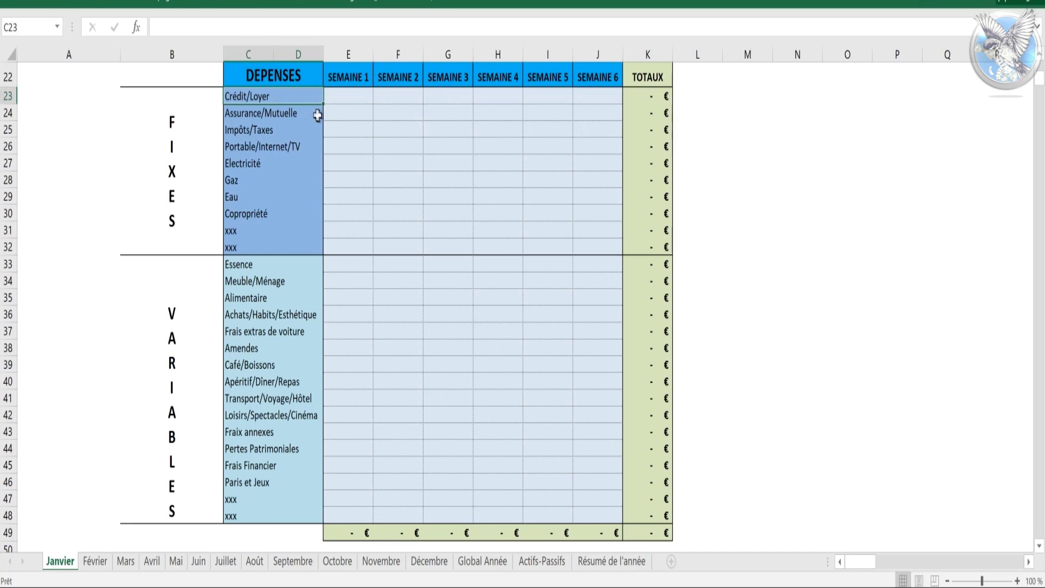
{"action": "left_click", "coordinate": [289, 134]}
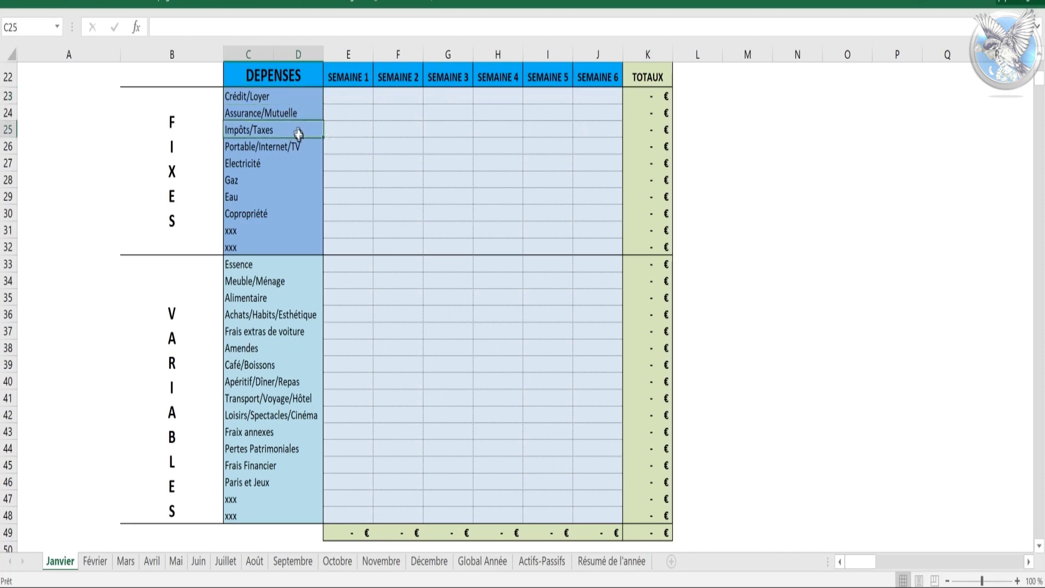
{"action": "left_click", "coordinate": [293, 111]}
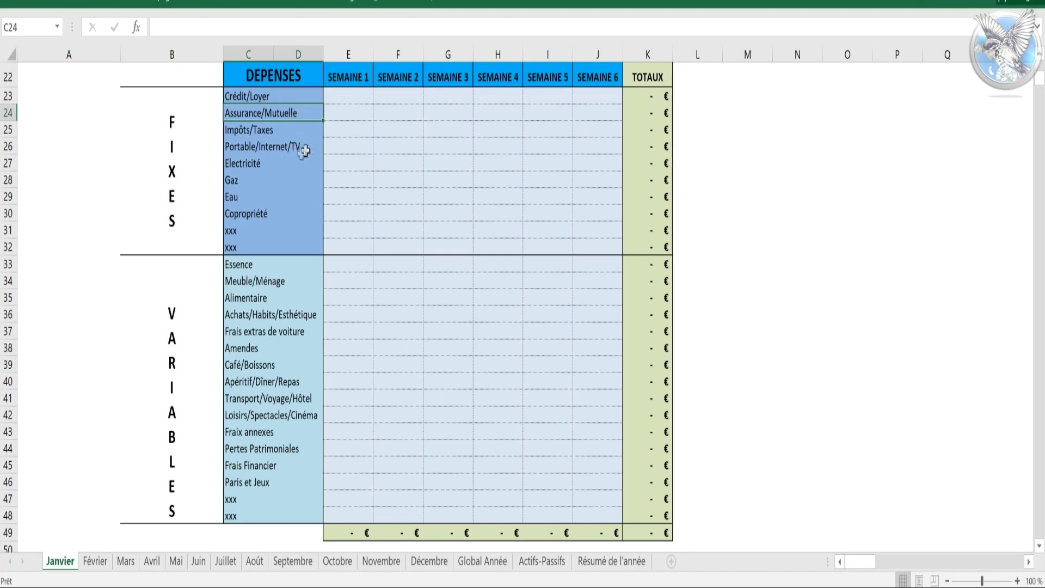
{"action": "left_click", "coordinate": [261, 196]}
{"action": "left_click", "coordinate": [265, 146]}
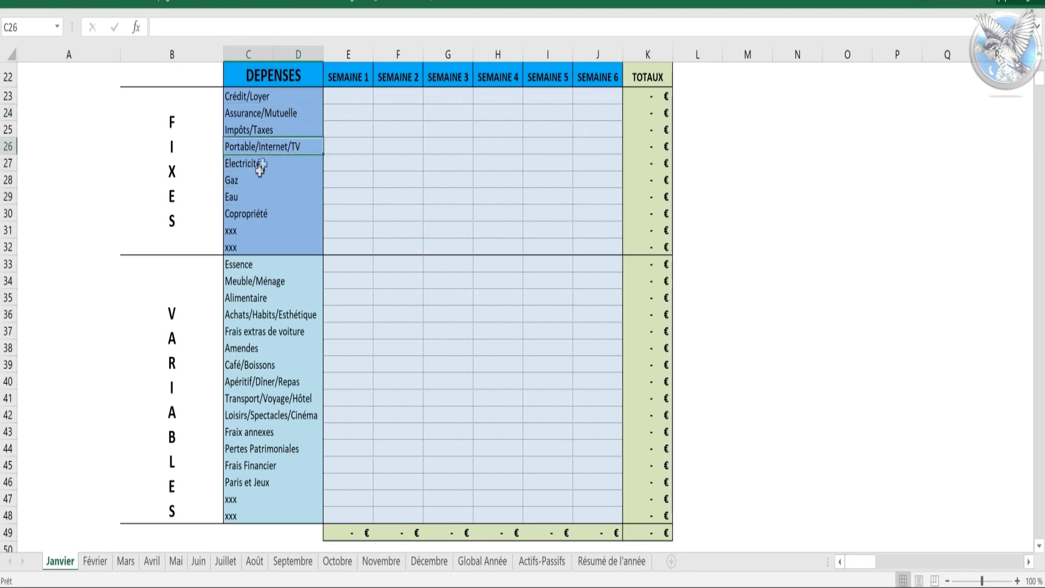
- Go through the variable expense categories on the Janvier sheet, including Meuble/Ménage, Loisirs/Spectacles/Cinéma and Frais extras de voiture
{"action": "left_click", "coordinate": [182, 335]}
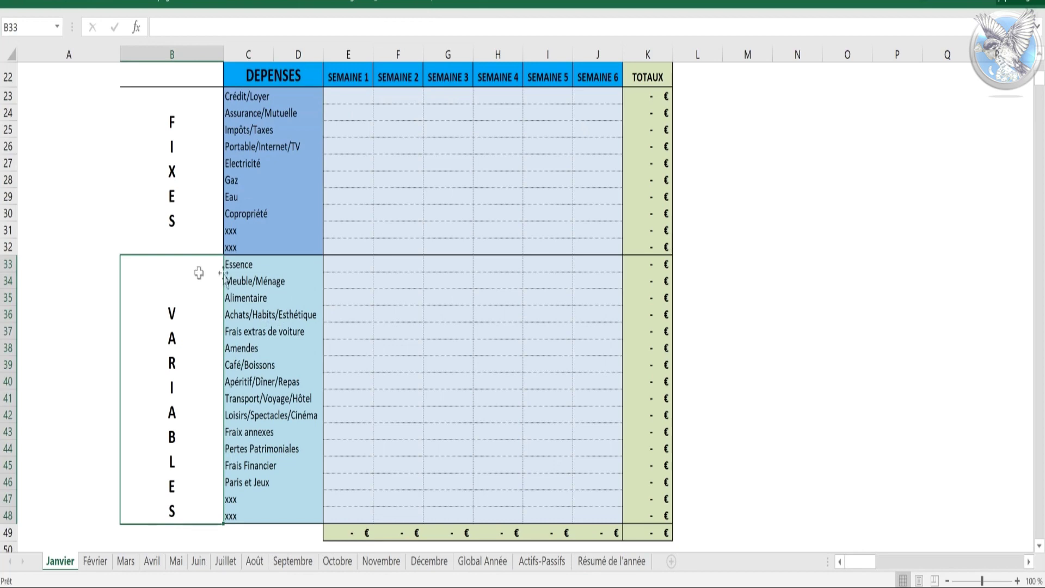
{"action": "left_click", "coordinate": [282, 295]}
{"action": "left_click", "coordinate": [280, 277]}
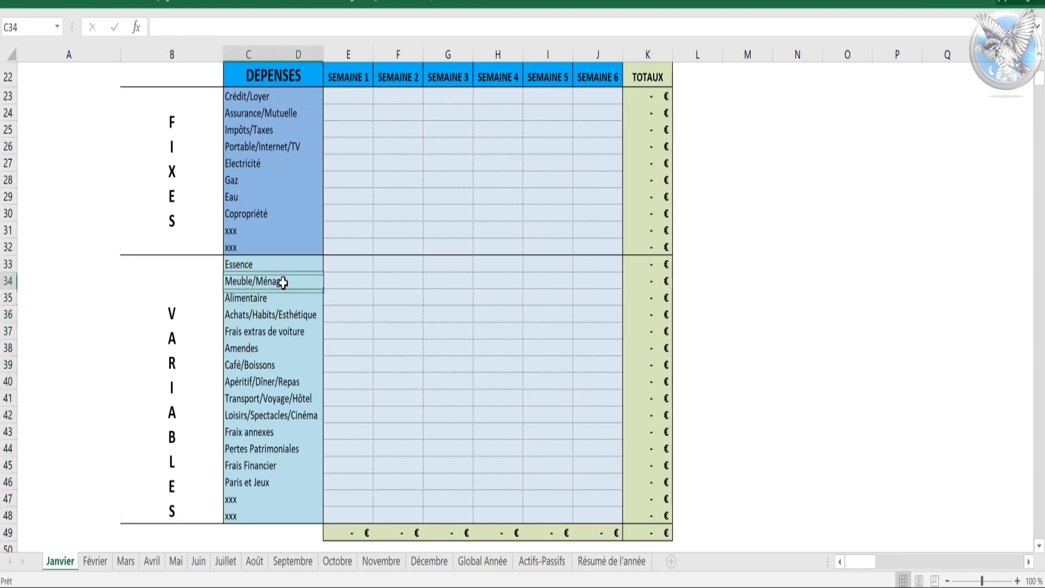
{"action": "left_click", "coordinate": [284, 311]}
{"action": "left_click", "coordinate": [274, 416]}
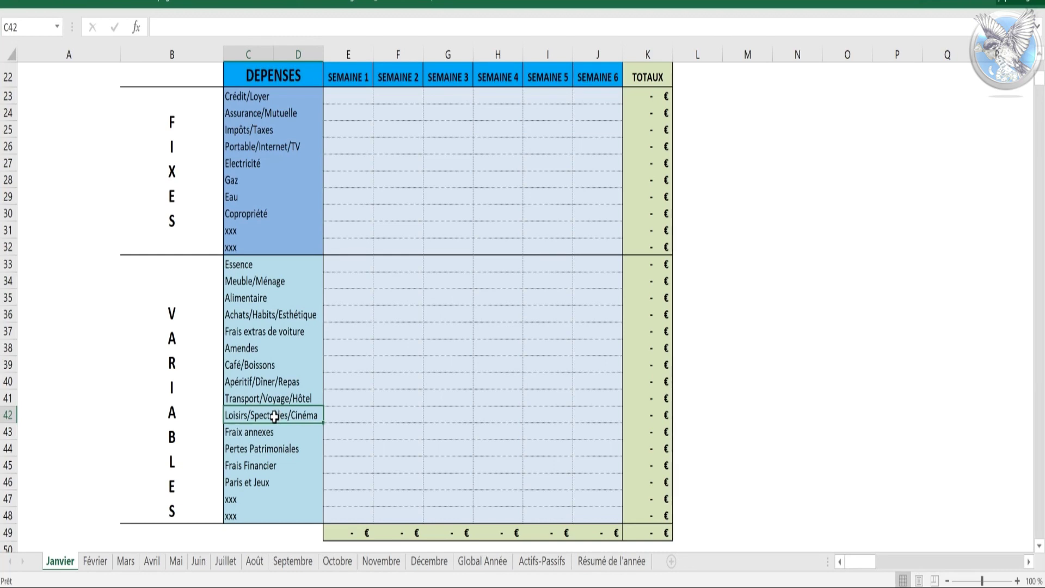
{"action": "left_click", "coordinate": [281, 334]}
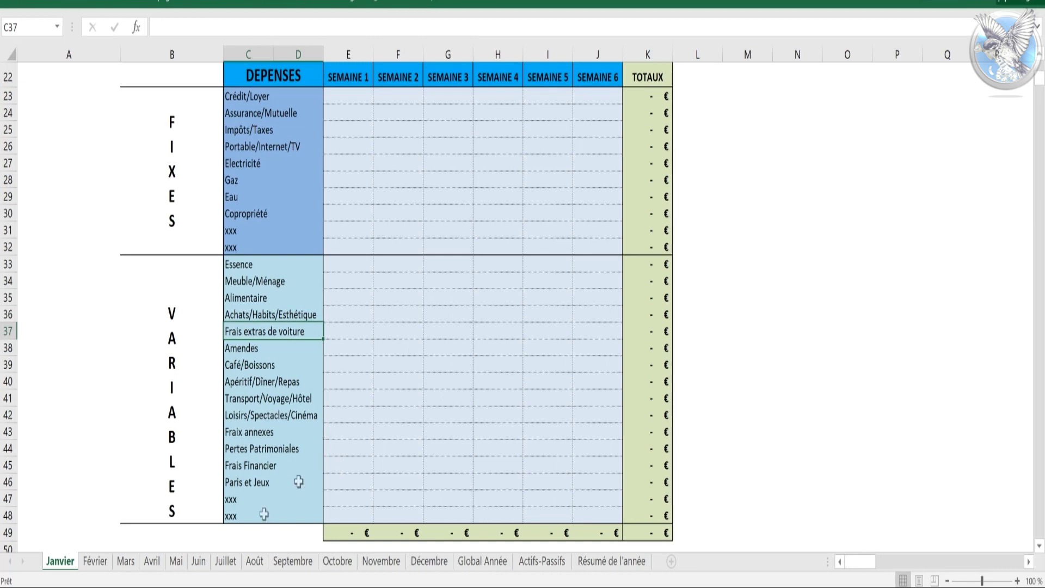
- Point out the spare xxx rows in the variable expense, fixed expense and income category lists
{"action": "left_click", "coordinate": [244, 504]}
{"action": "left_click_drag", "start_coordinate": [244, 505], "coordinate": [244, 516]}
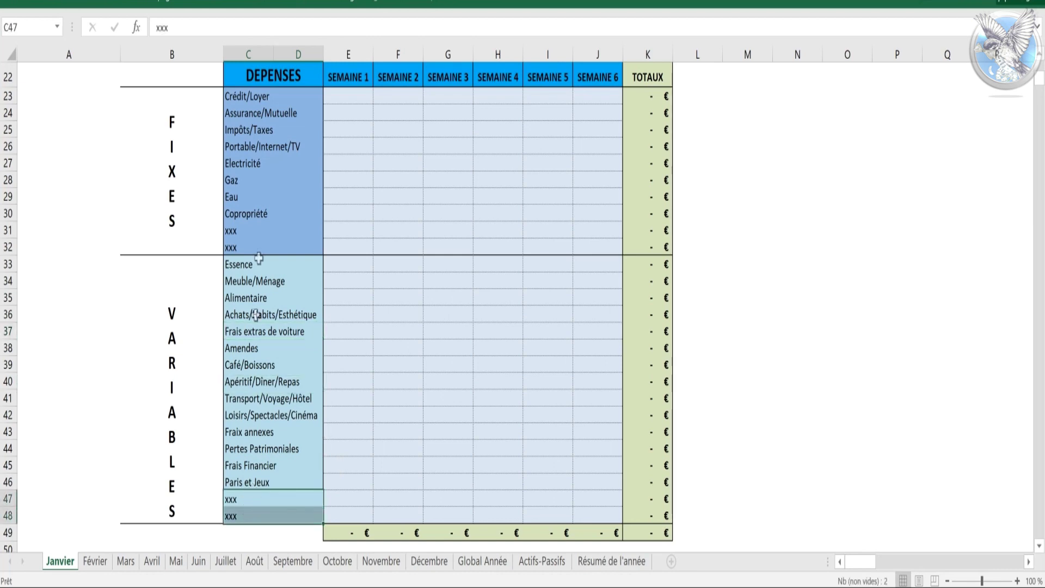
{"action": "left_click_drag", "start_coordinate": [246, 230], "coordinate": [248, 247]}
{"action": "scroll", "coordinate": [375, 240], "scroll_direction": "up", "scroll_amount": 4}
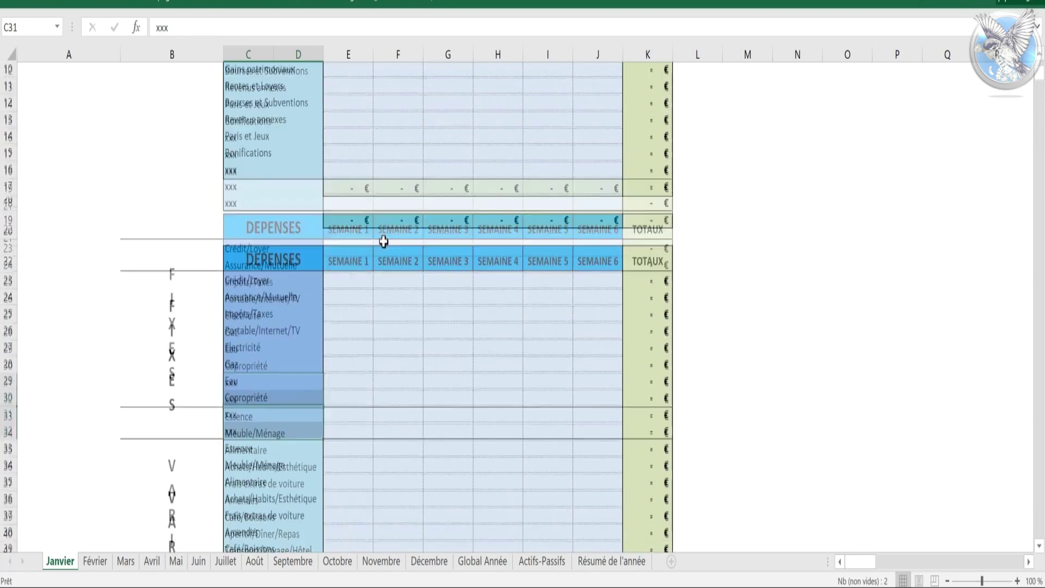
{"action": "left_click_drag", "start_coordinate": [248, 172], "coordinate": [247, 205]}
{"action": "left_click", "coordinate": [206, 252]}
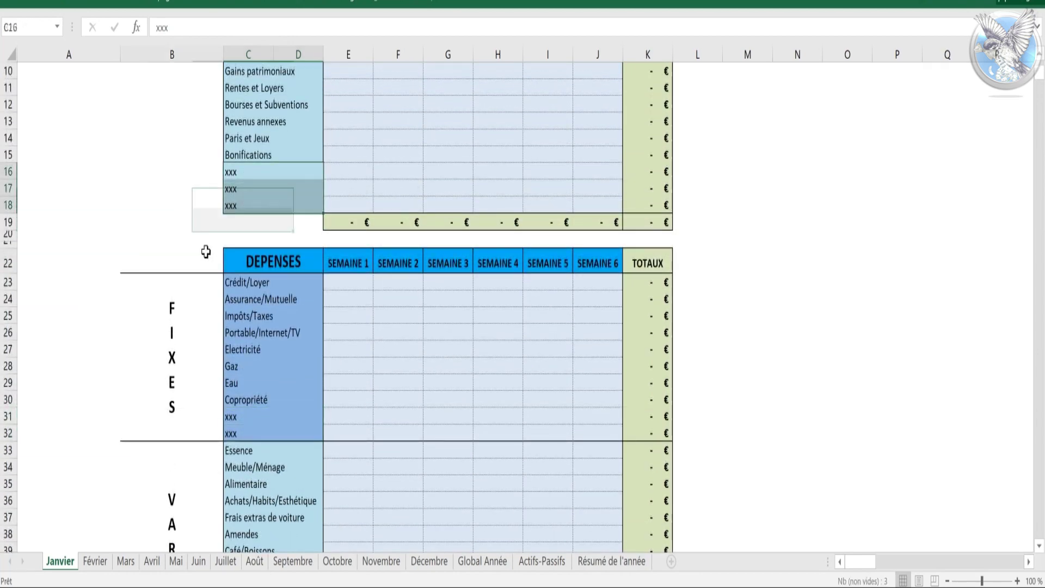
- Enter a Salaire income of 2000 for Semaine 2 on the Janvier sheet
{"action": "scroll", "coordinate": [395, 322], "scroll_direction": "down", "scroll_amount": 2}
{"action": "scroll", "coordinate": [581, 390], "scroll_direction": "up", "scroll_amount": 6}
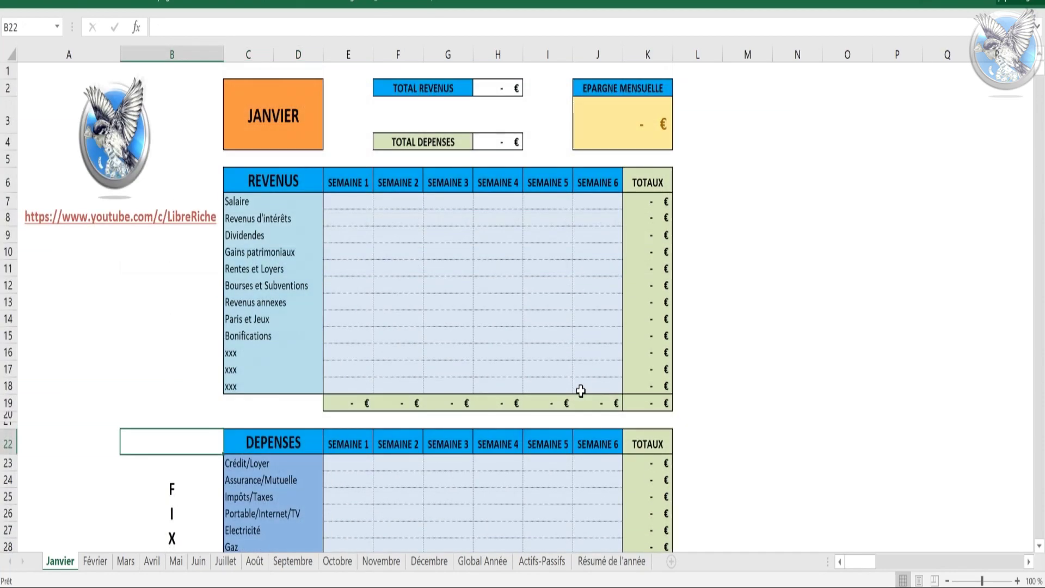
{"action": "left_click", "coordinate": [389, 203]}
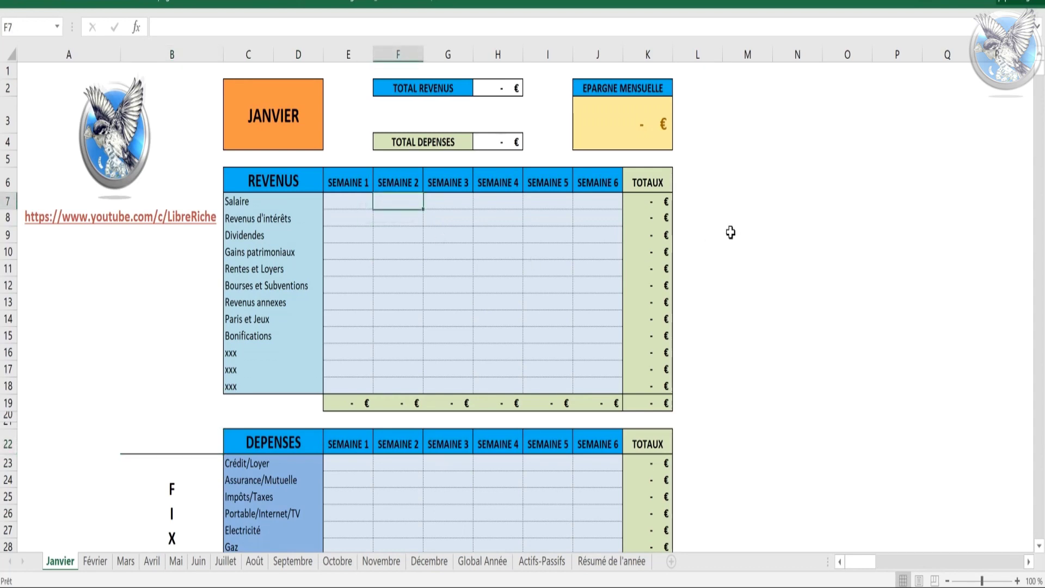
{"action": "type", "text": "2000"}
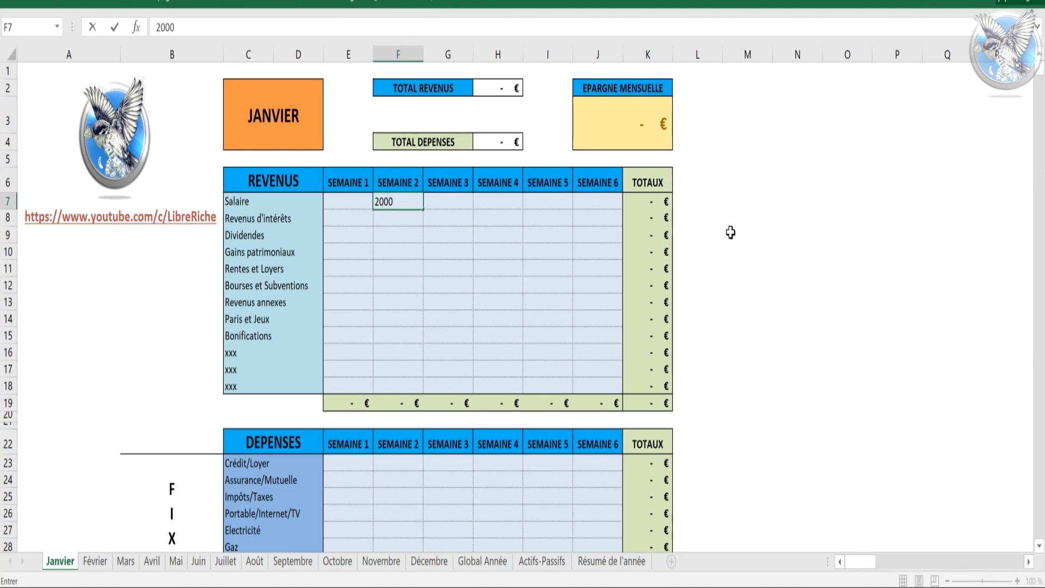
{"action": "key", "text": "Return"}
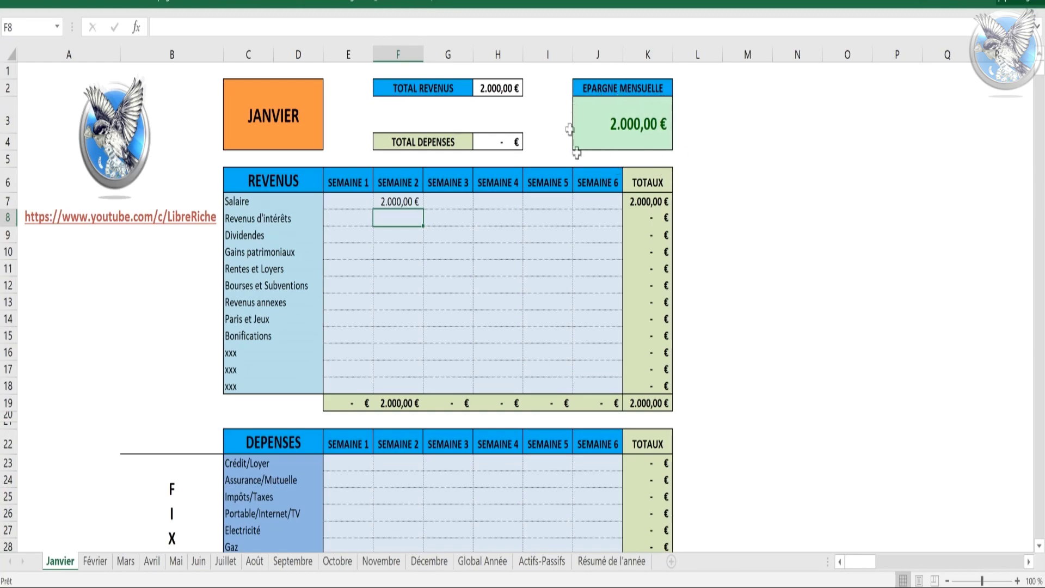
- Enter Semaine 2 expenses of 600 for Crédit/Loyer and 200 for Alimentaire, and check the totals above the tables
{"action": "scroll", "coordinate": [745, 299], "scroll_direction": "down", "scroll_amount": 5}
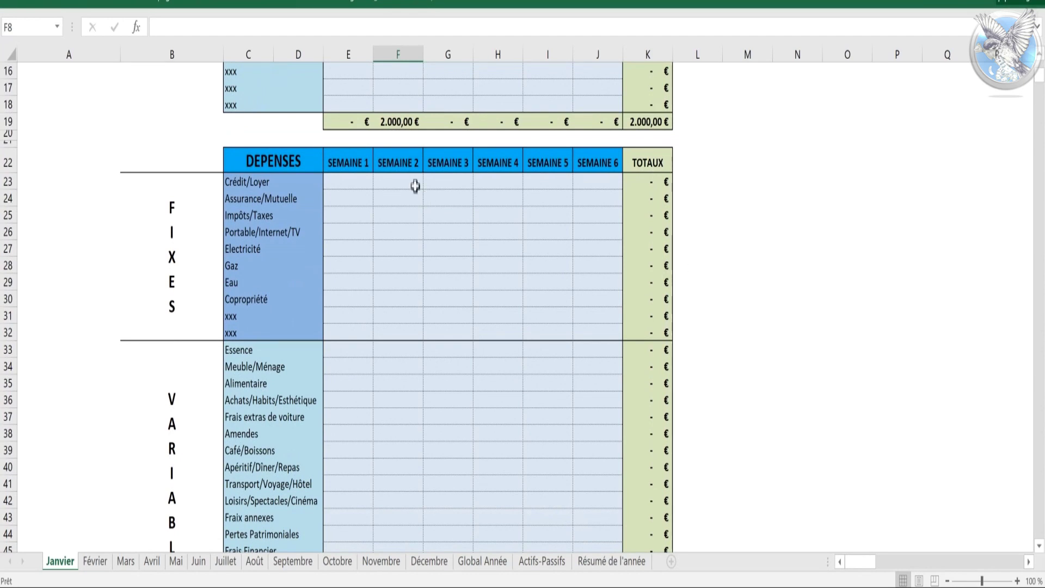
{"action": "left_click", "coordinate": [405, 181]}
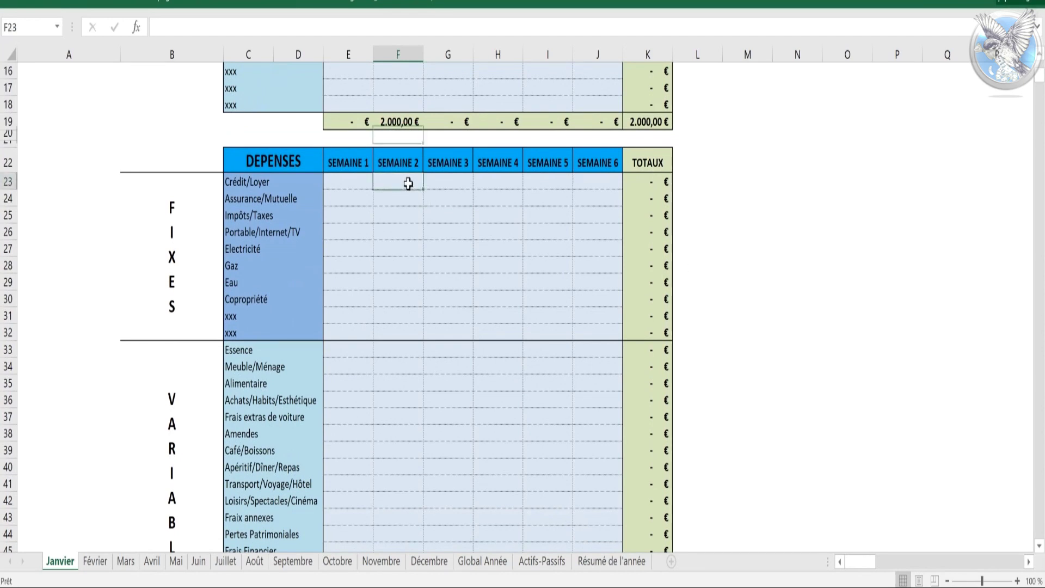
{"action": "type", "text": "600"}
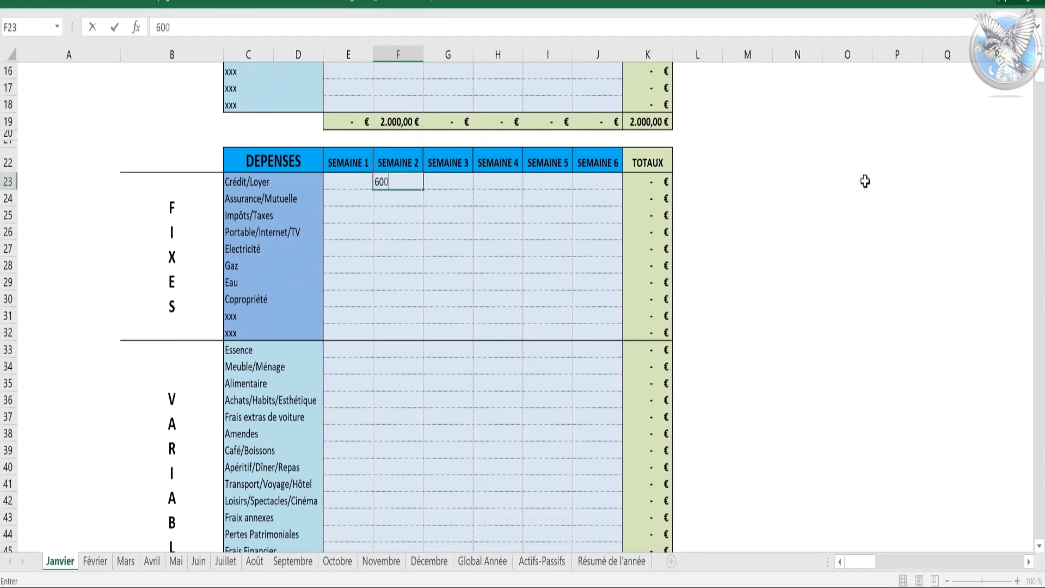
{"action": "key", "text": "Return"}
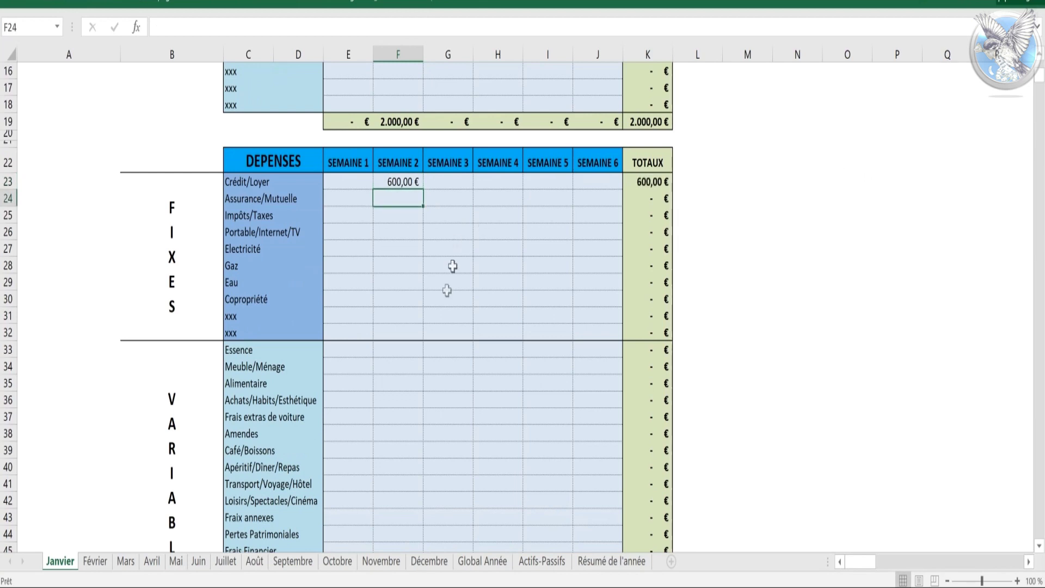
{"action": "left_click", "coordinate": [389, 383]}
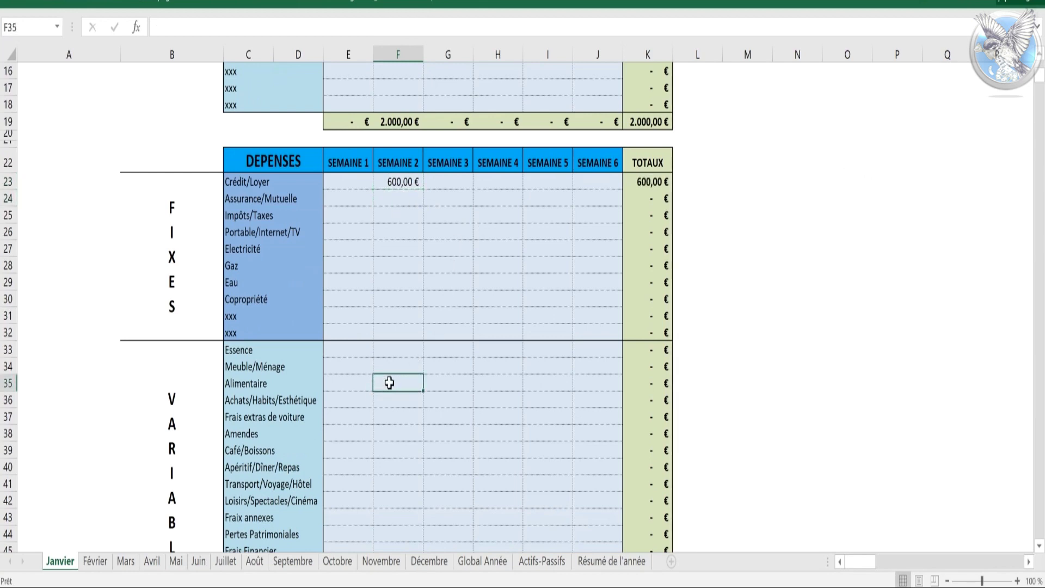
{"action": "type", "text": "200"}
{"action": "key", "text": "Return"}
{"action": "scroll", "coordinate": [383, 351], "scroll_direction": "up", "scroll_amount": 1}
{"action": "scroll", "coordinate": [383, 352], "scroll_direction": "up", "scroll_amount": 5}
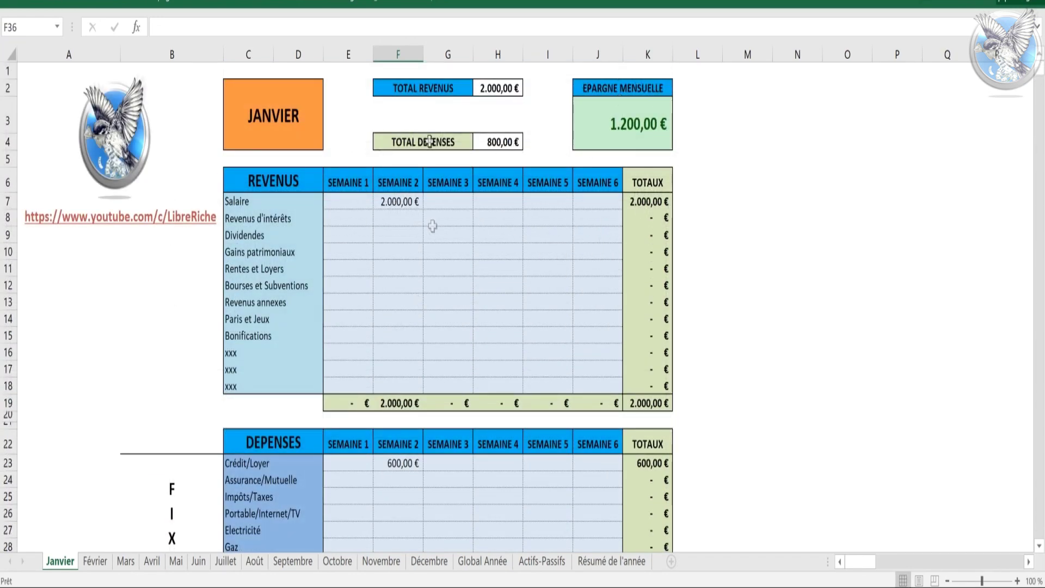
- Clear the Semaine 2 Crédit/Loyer expense and re-enter it as 600
{"action": "scroll", "coordinate": [433, 235], "scroll_direction": "down", "scroll_amount": 2}
{"action": "scroll", "coordinate": [433, 234], "scroll_direction": "down", "scroll_amount": 3}
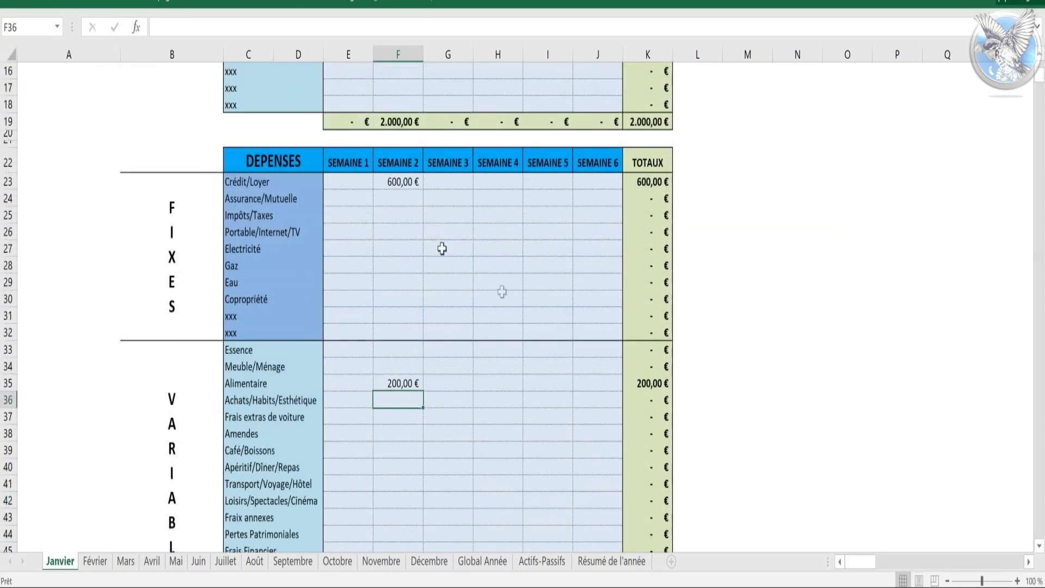
{"action": "left_click", "coordinate": [409, 182]}
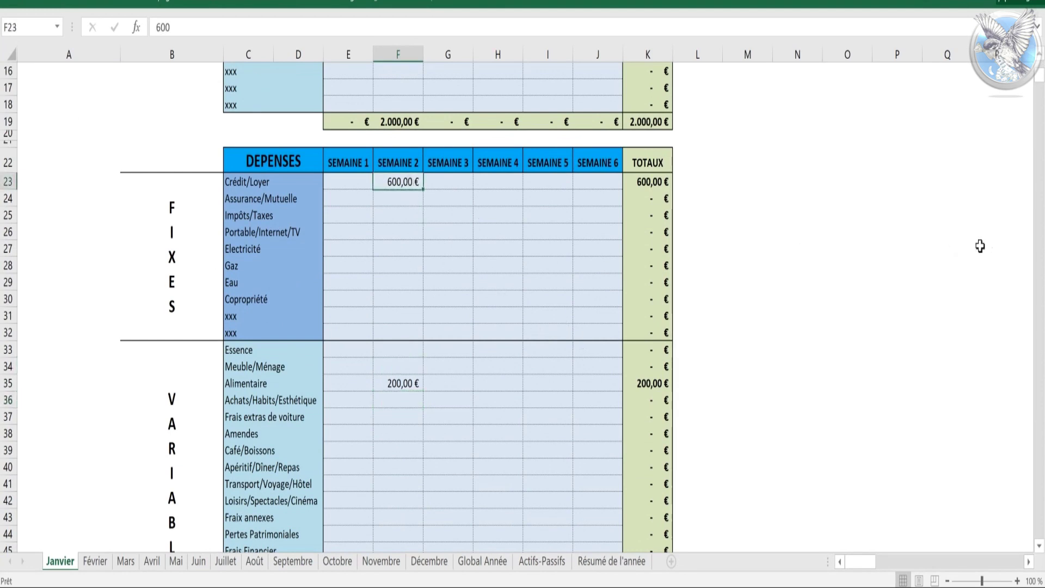
{"action": "key", "text": "BackSpace"}
{"action": "key", "text": "Return"}
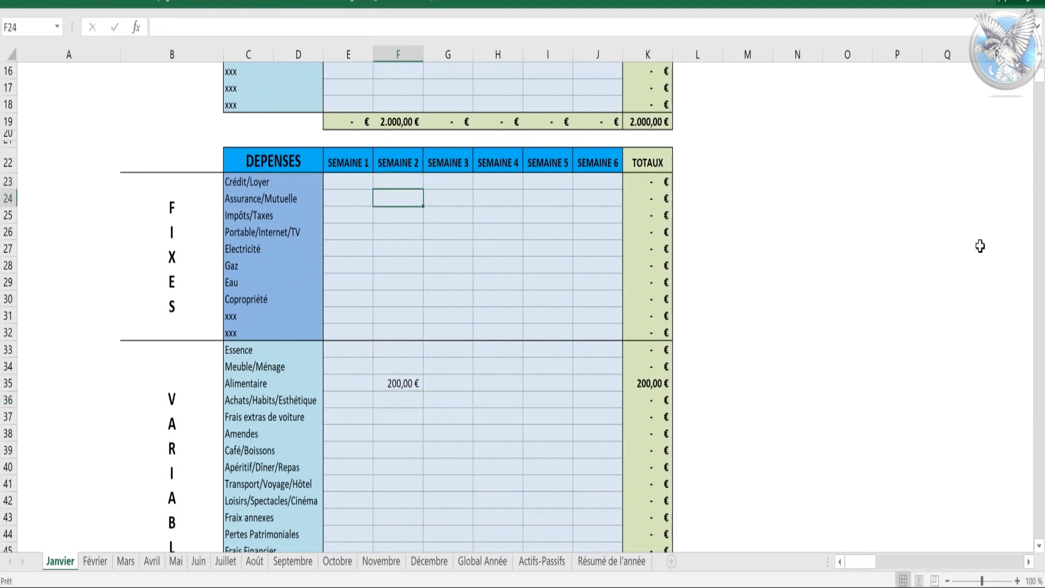
{"action": "key", "text": "Up"}
{"action": "type", "text": "600"}
{"action": "key", "text": "Return"}
- Set the Semaine 2 Crédit/Loyer expense to 700 and check its effect on the monthly savings
{"action": "key", "text": "Up"}
{"action": "type", "text": "700"}
{"action": "key", "text": "Return"}
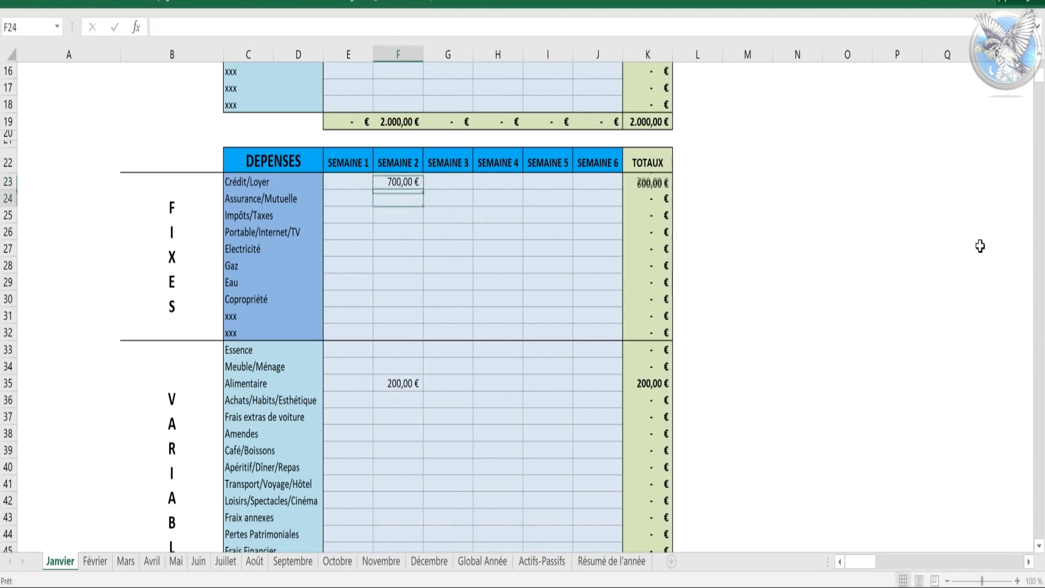
{"action": "scroll", "coordinate": [602, 232], "scroll_direction": "up", "scroll_amount": 5}
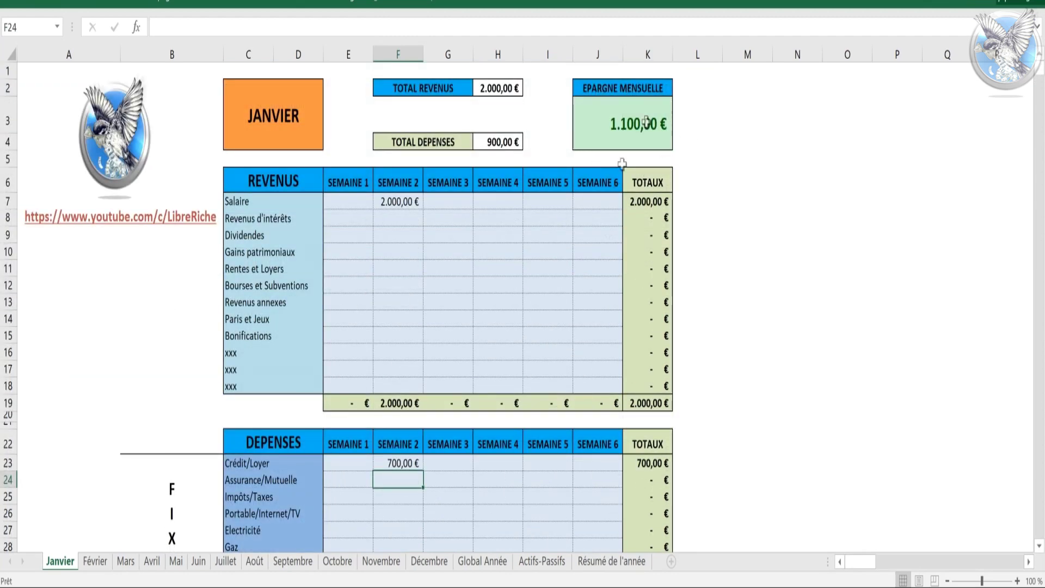
- Enter a Semaine 2 expense of 2000 for Frais extras de voiture, and check the monthly savings and the expense totals
{"action": "scroll", "coordinate": [523, 267], "scroll_direction": "down", "scroll_amount": 5}
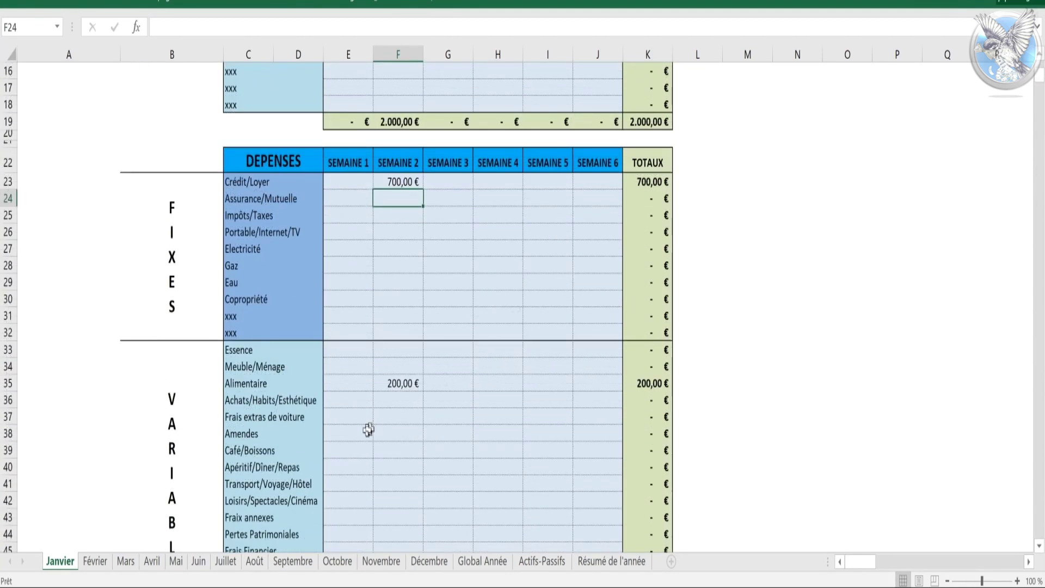
{"action": "left_click", "coordinate": [389, 419]}
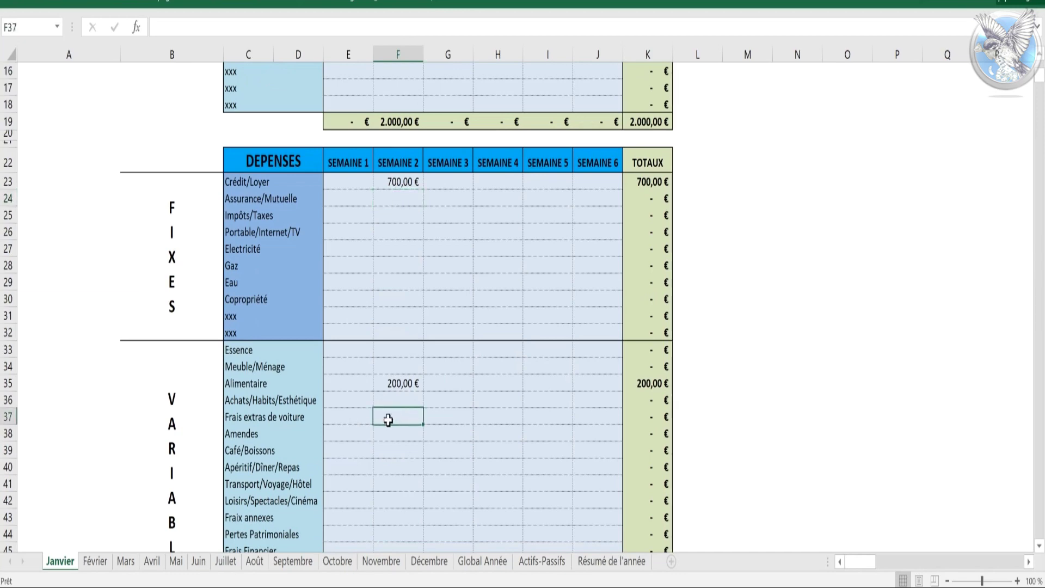
{"action": "type", "text": "2.00"}
{"action": "type", "text": "00"}
{"action": "key", "text": "Return"}
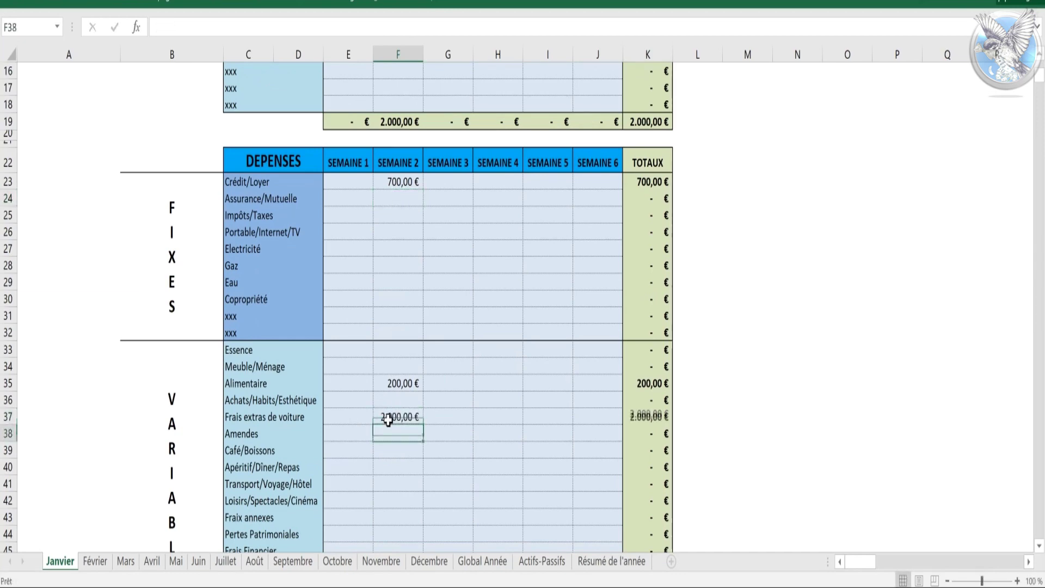
{"action": "scroll", "coordinate": [550, 201], "scroll_direction": "up", "scroll_amount": 5}
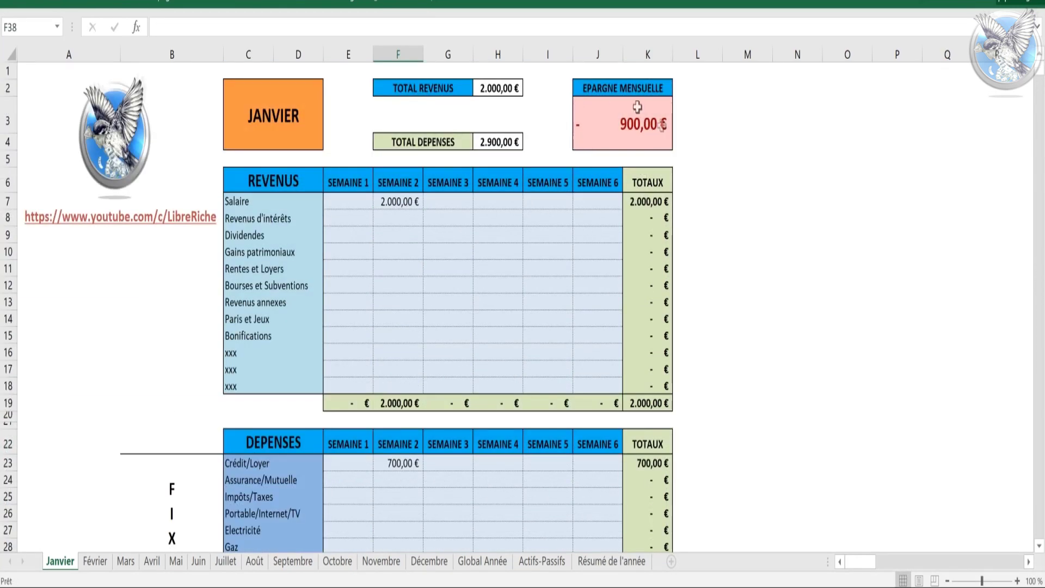
{"action": "scroll", "coordinate": [648, 234], "scroll_direction": "down", "scroll_amount": 7}
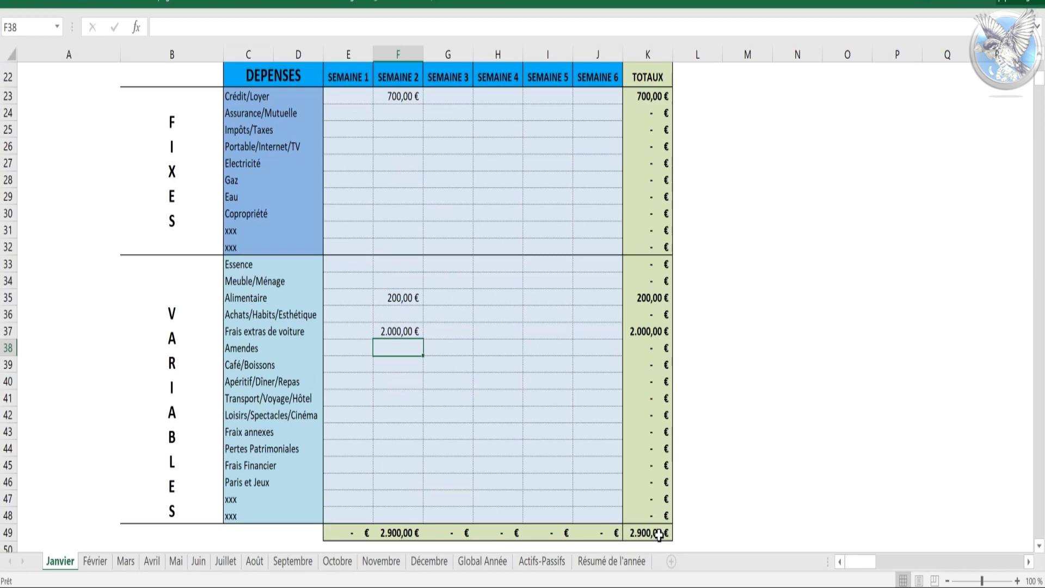
- Check the total income, total expenses and monthly savings at the head of the Janvier sheet
{"action": "scroll", "coordinate": [651, 490], "scroll_direction": "up", "scroll_amount": 7}
{"action": "left_click", "coordinate": [494, 88]}
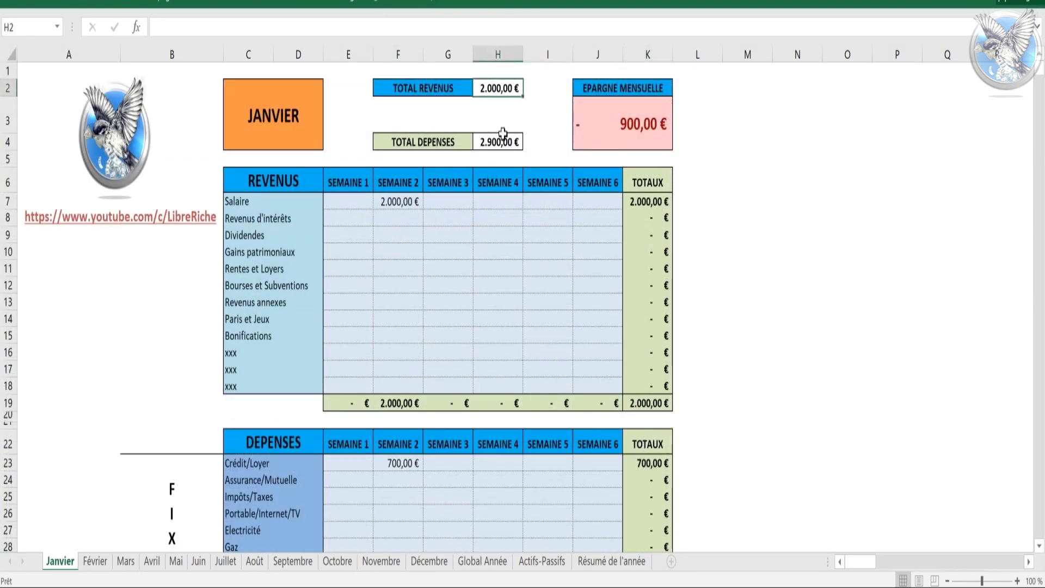
{"action": "left_click", "coordinate": [497, 140]}
{"action": "left_click", "coordinate": [646, 125]}
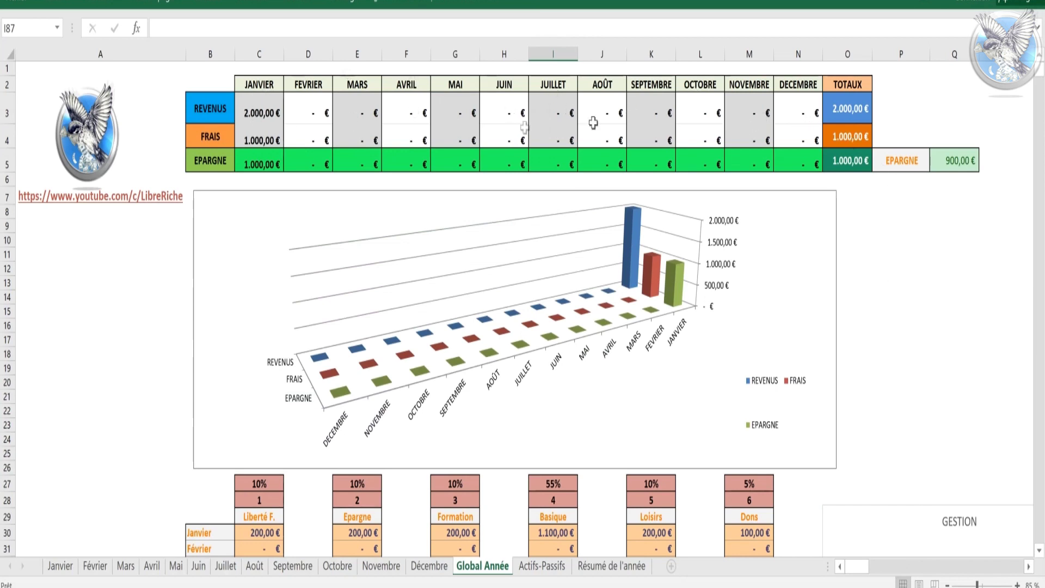
- Review the yearly income, expense and savings totals on the Global Année sheet, along with its chart and allocation tables
{"action": "left_click", "coordinate": [859, 164]}
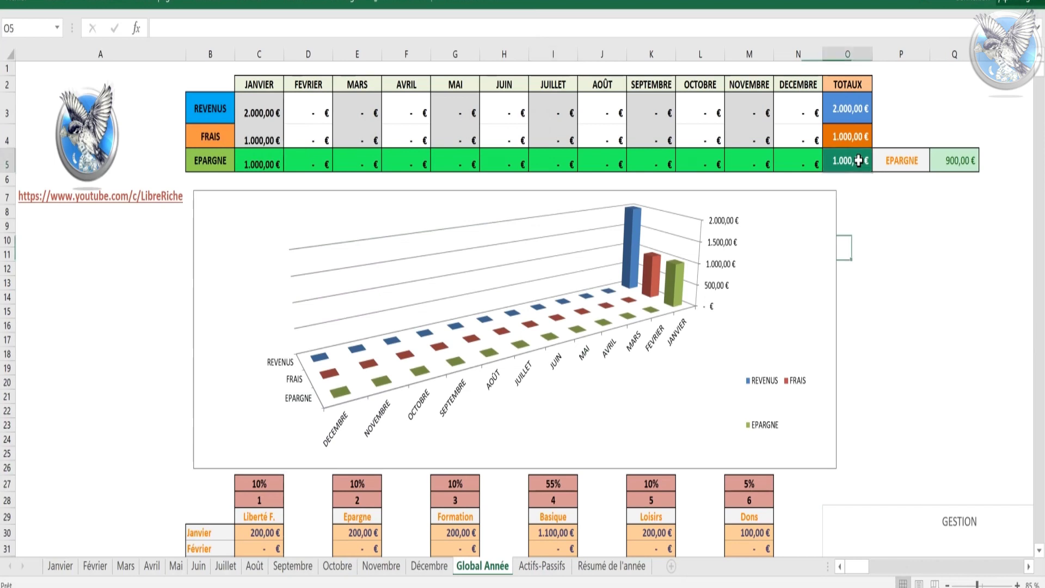
{"action": "left_click", "coordinate": [839, 115]}
{"action": "left_click", "coordinate": [857, 135]}
{"action": "left_click", "coordinate": [861, 161]}
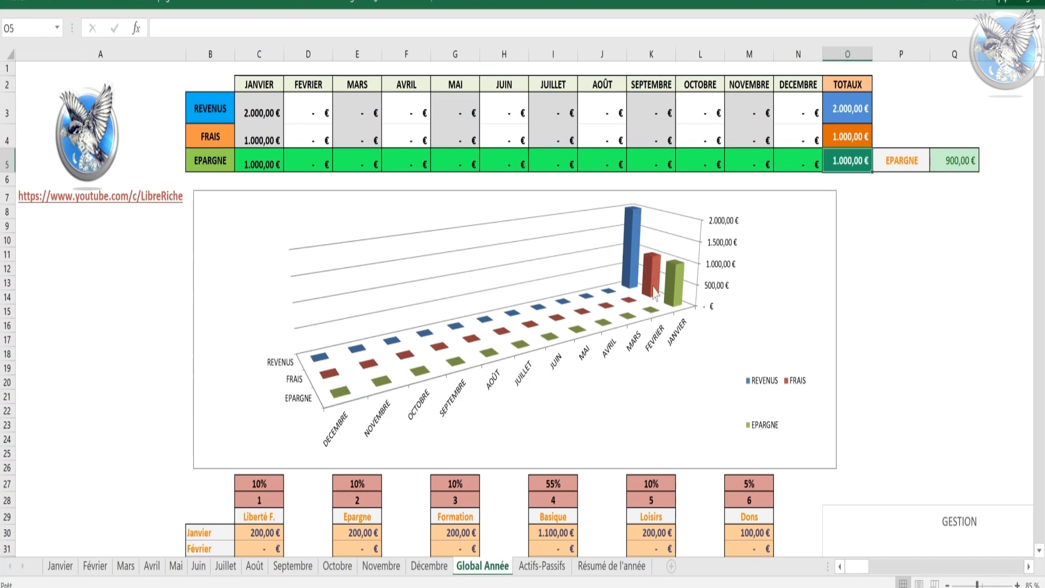
{"action": "mouse_move", "coordinate": [677, 292]}
{"action": "scroll", "coordinate": [871, 256], "scroll_direction": "down", "scroll_amount": 5}
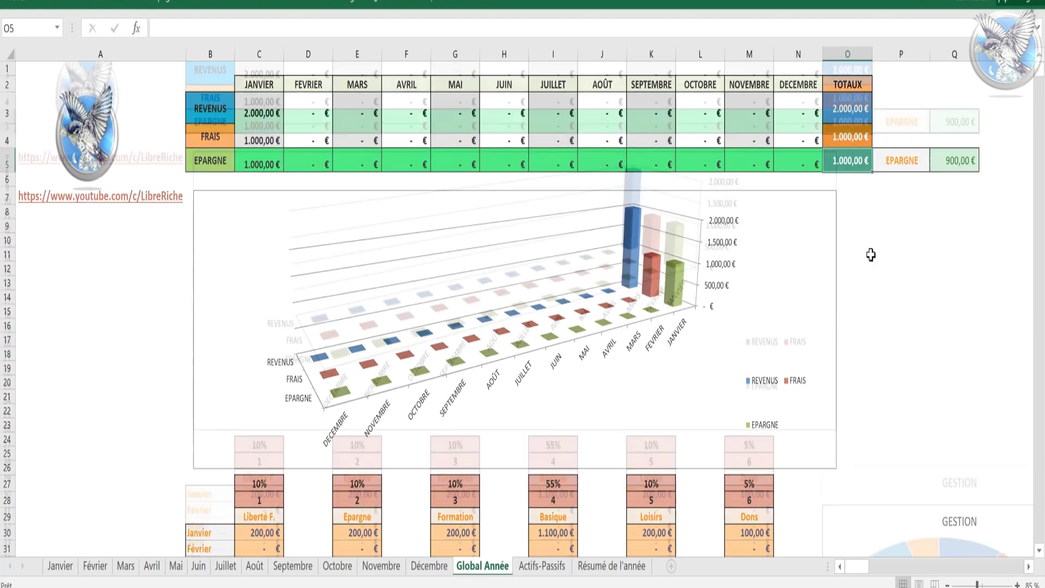
{"action": "scroll", "coordinate": [798, 277], "scroll_direction": "down", "scroll_amount": 3}
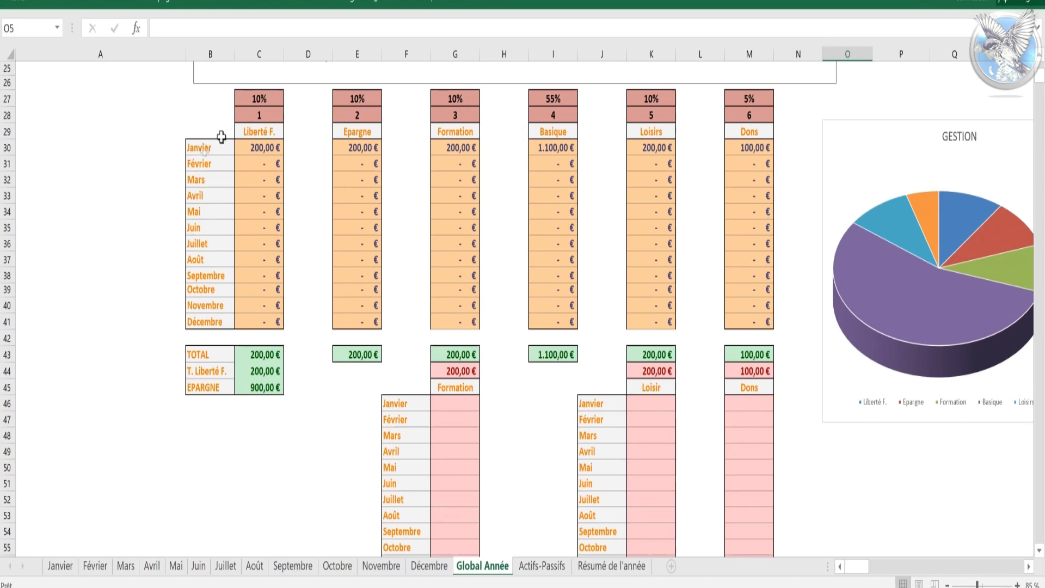
{"action": "scroll", "coordinate": [321, 403], "scroll_direction": "up", "scroll_amount": 8}
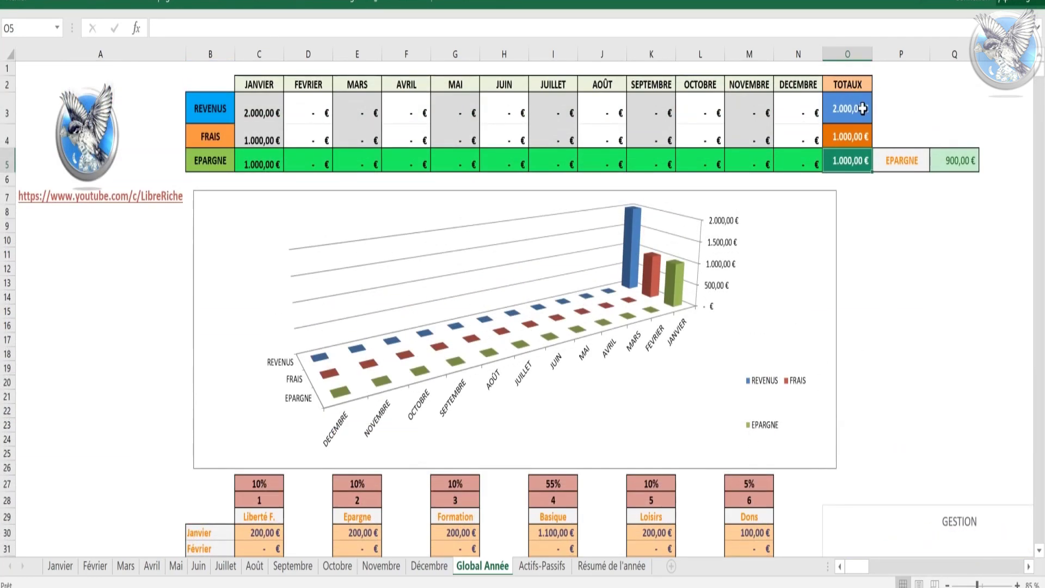
- Go through the Janvier amounts allocated to Liberté F., Epargne, Formation, Basique, Loisirs and Dons
{"action": "scroll", "coordinate": [868, 227], "scroll_direction": "down", "scroll_amount": 6}
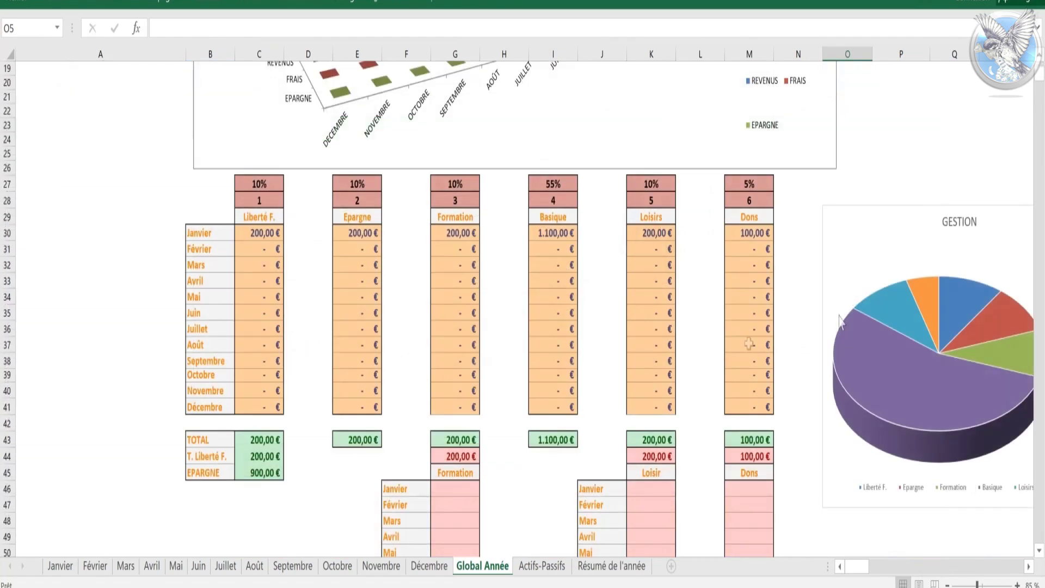
{"action": "left_click", "coordinate": [265, 234]}
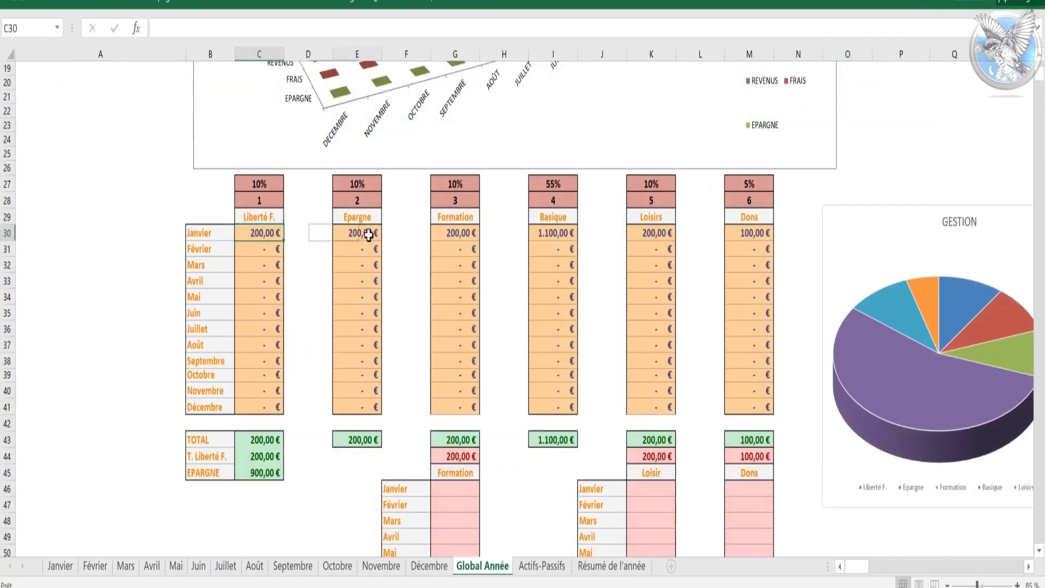
{"action": "left_click", "coordinate": [368, 234]}
{"action": "left_click", "coordinate": [467, 233]}
{"action": "scroll", "coordinate": [494, 203], "scroll_direction": "down", "scroll_amount": 1}
{"action": "left_click", "coordinate": [551, 190]}
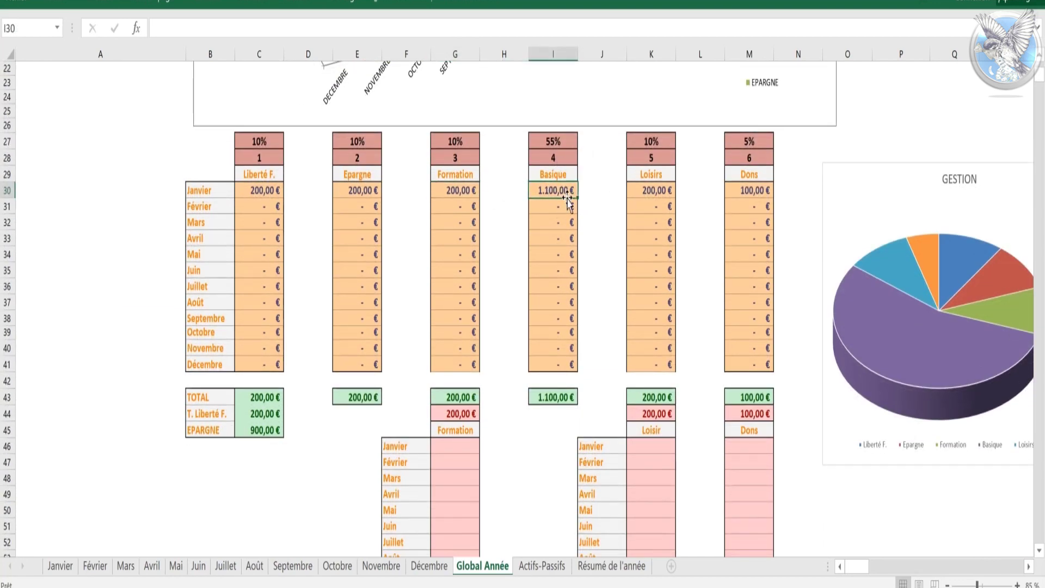
{"action": "left_click", "coordinate": [664, 188]}
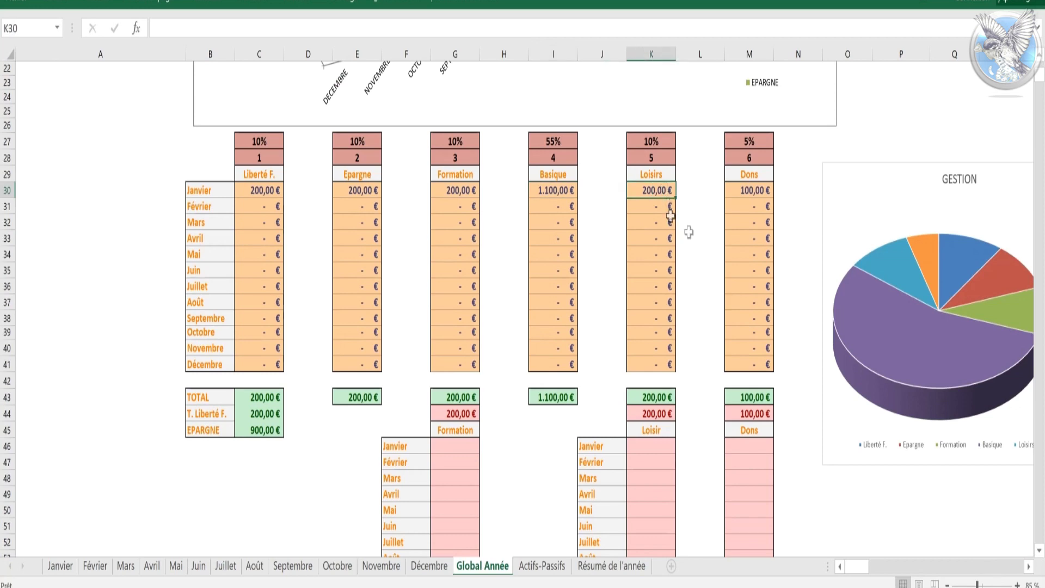
{"action": "left_click", "coordinate": [767, 185]}
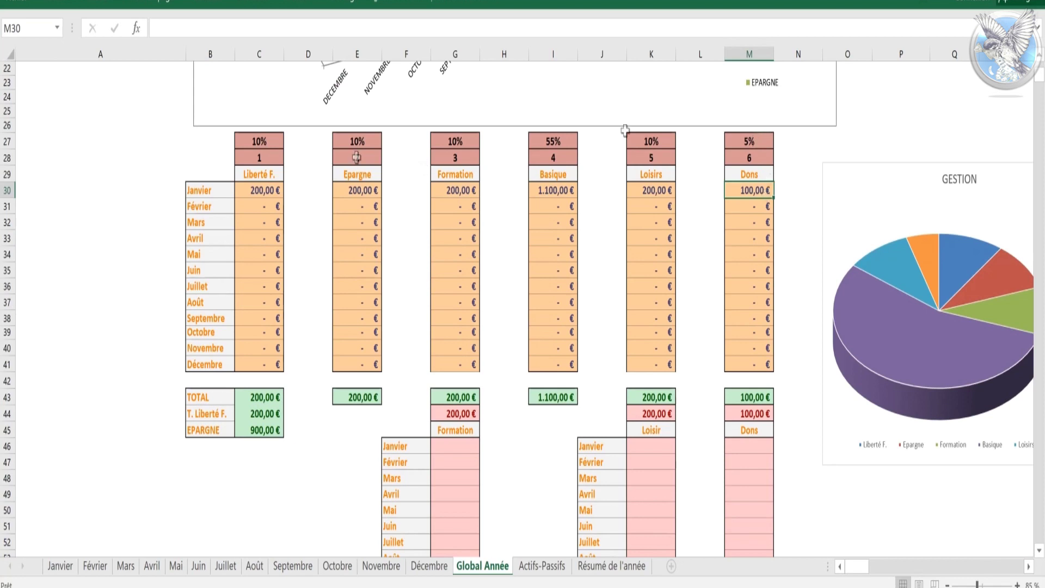
- Set the Dons allocation to 0% and the Basique allocation to 60%
{"action": "left_click", "coordinate": [750, 144]}
{"action": "type", "text": "0"}
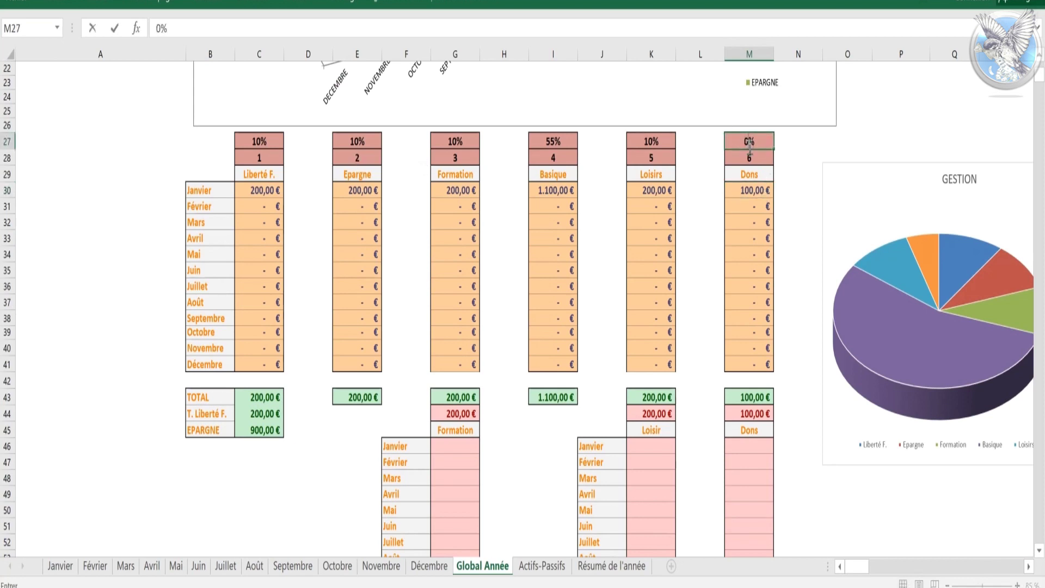
{"action": "left_click", "coordinate": [565, 143]}
{"action": "type", "text": "60"}
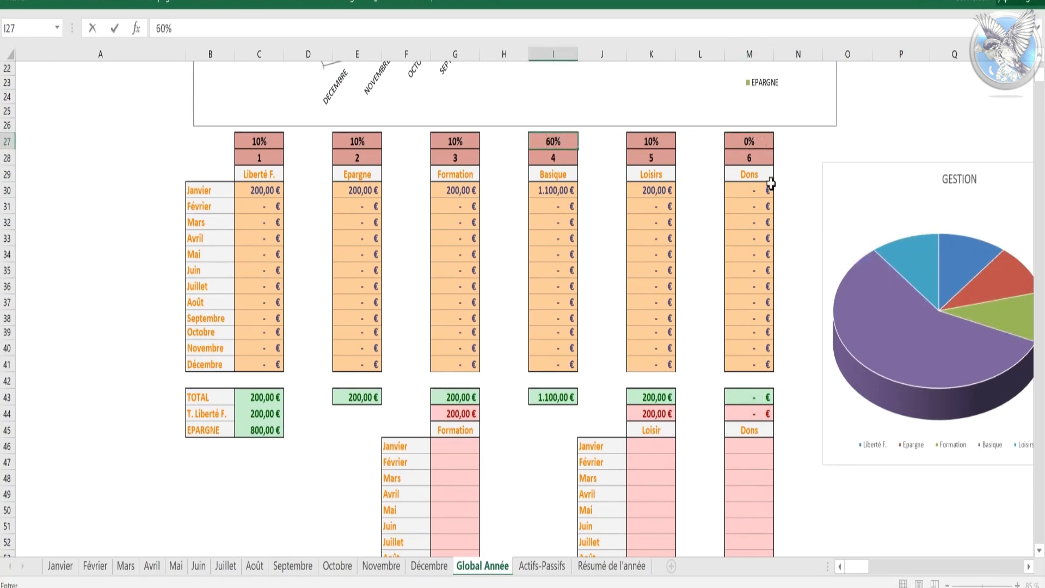
{"action": "key", "text": "Return"}
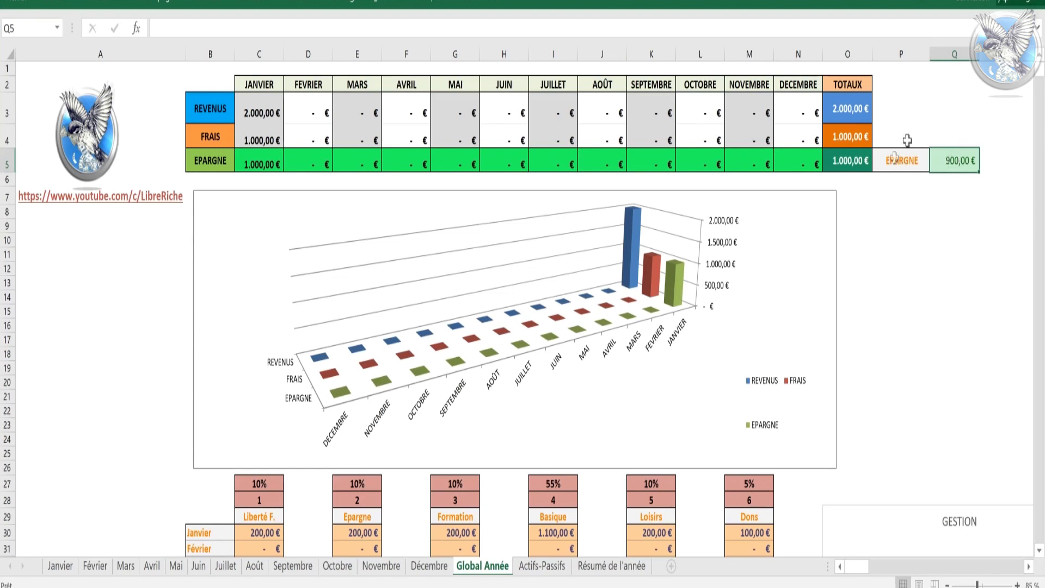
- Compare the separate EPARGNE figure beside the yearly table with the yearly totals and the allocation tables below the chart
{"action": "left_click_drag", "start_coordinate": [900, 138], "coordinate": [964, 158]}
{"action": "left_click", "coordinate": [956, 226]}
{"action": "left_click", "coordinate": [965, 159]}
{"action": "left_click", "coordinate": [566, 512]}
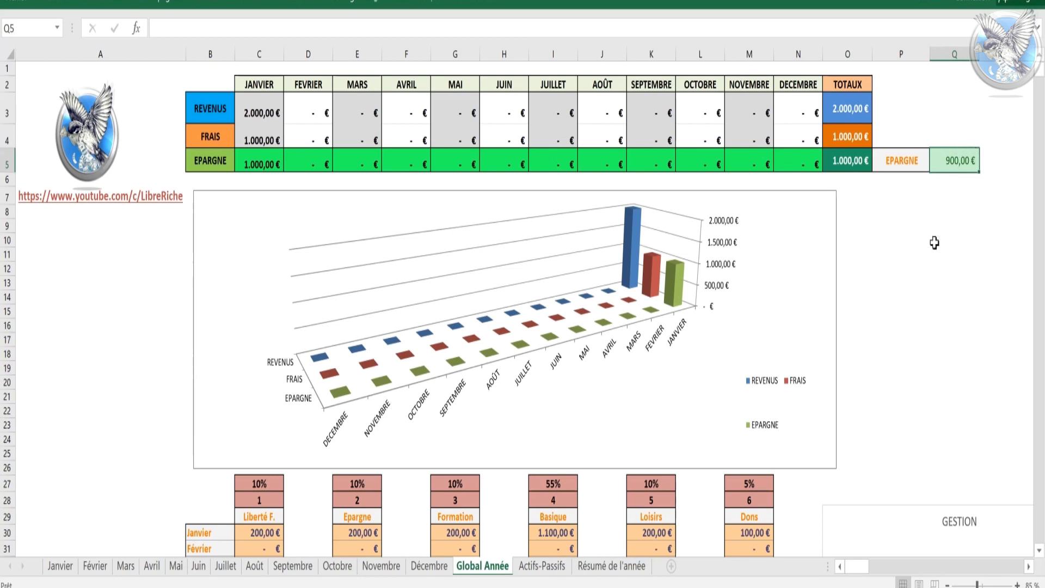
{"action": "left_click", "coordinate": [855, 105]}
{"action": "left_click", "coordinate": [848, 167]}
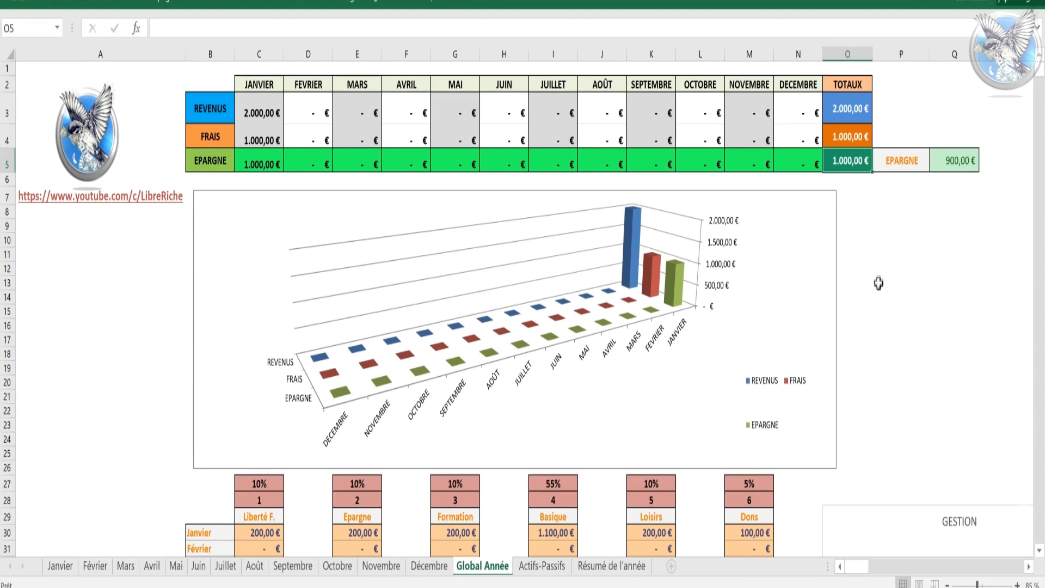
{"action": "scroll", "coordinate": [877, 285], "scroll_direction": "down", "scroll_amount": 3}
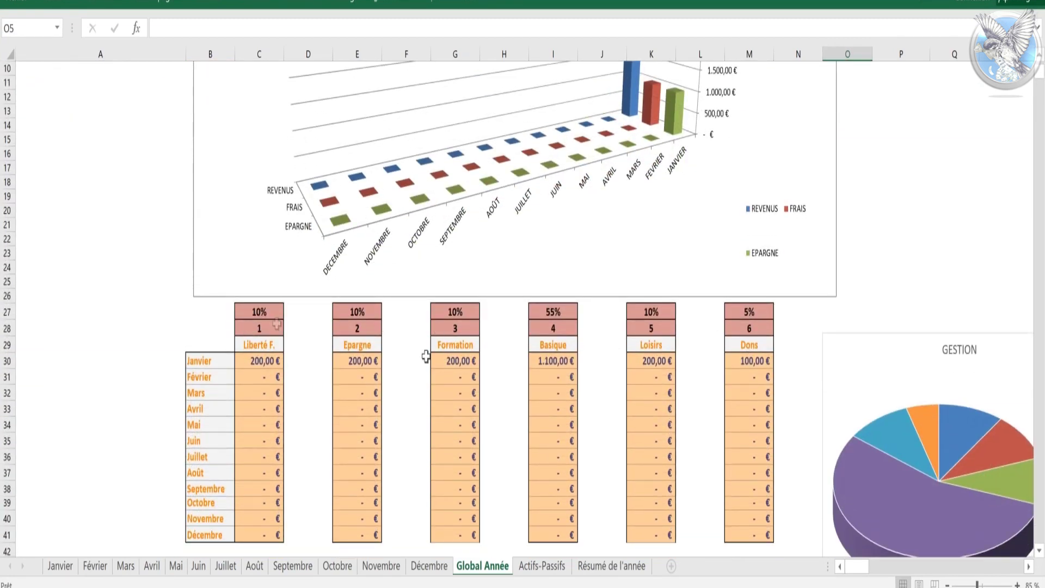
{"action": "scroll", "coordinate": [781, 332], "scroll_direction": "up", "scroll_amount": 3}
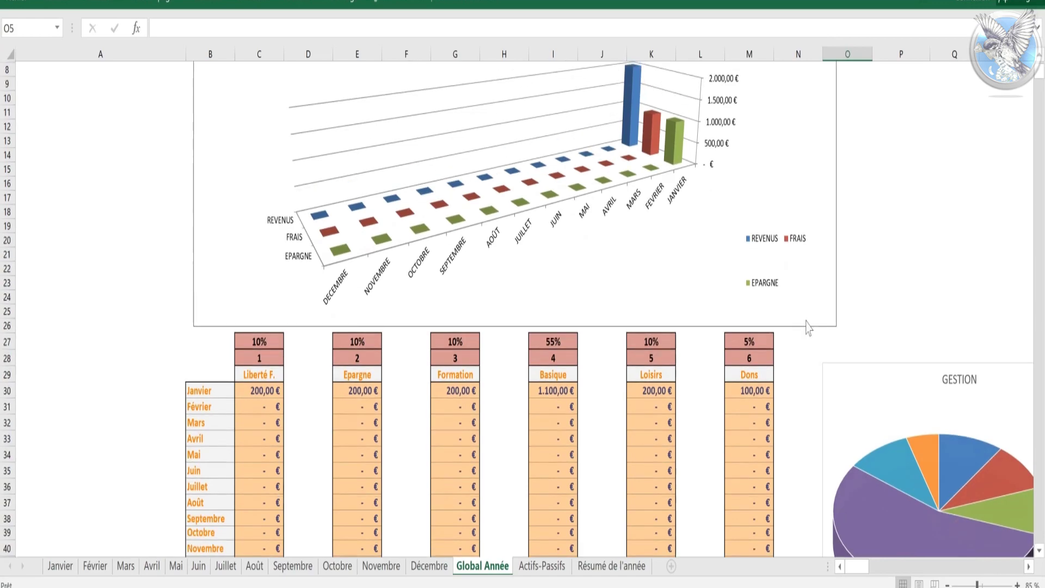
{"action": "scroll", "coordinate": [899, 334], "scroll_direction": "down", "scroll_amount": 3}
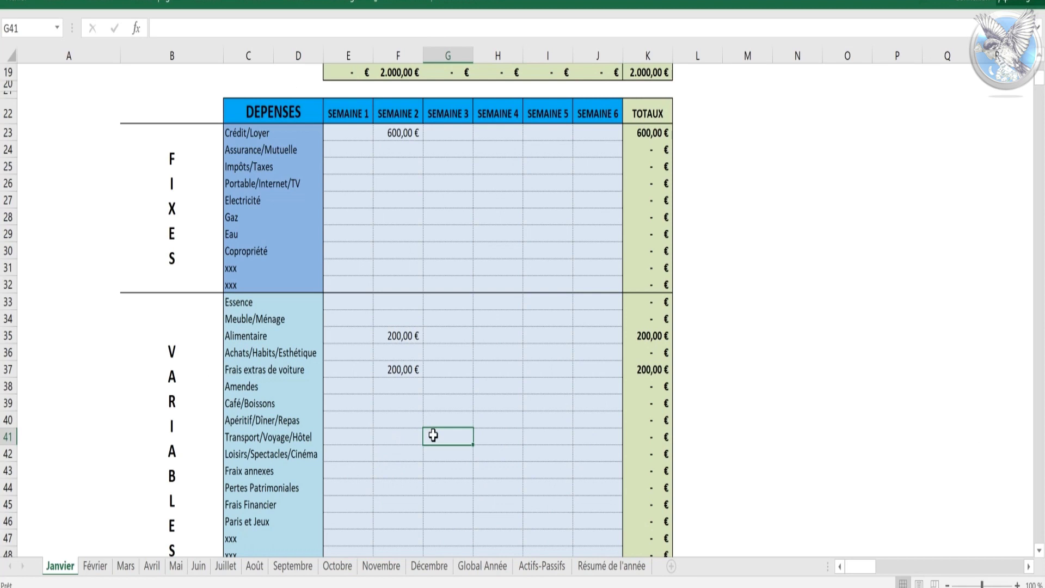
- Enter a Semaine 3 expense of 500 for Transport/Voyage/Hôtel on the Janvier sheet, and check its effect on the Global Année figures
{"action": "type", "text": "500"}
{"action": "key", "text": "Return"}
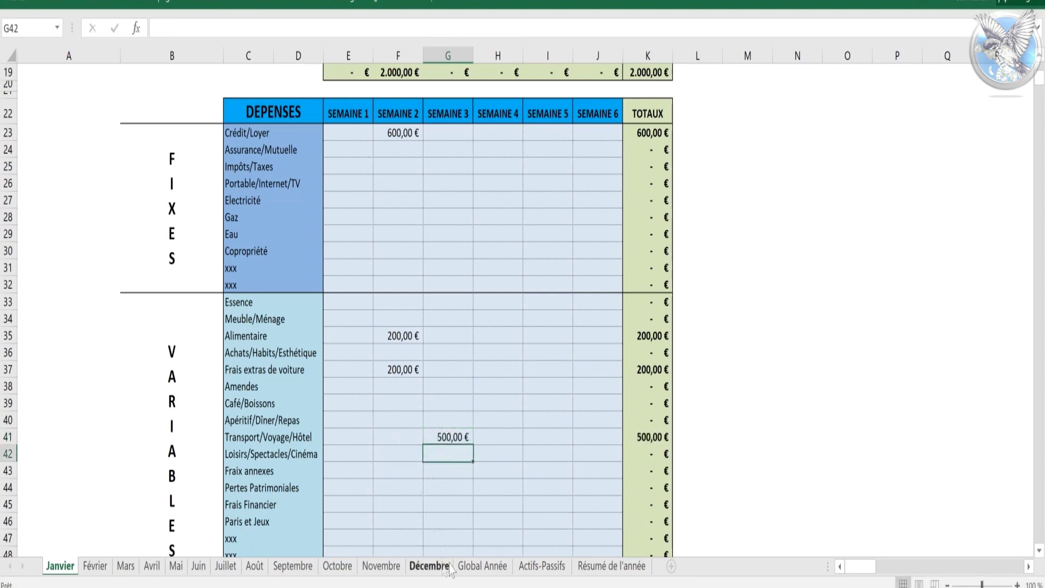
{"action": "left_click", "coordinate": [477, 566]}
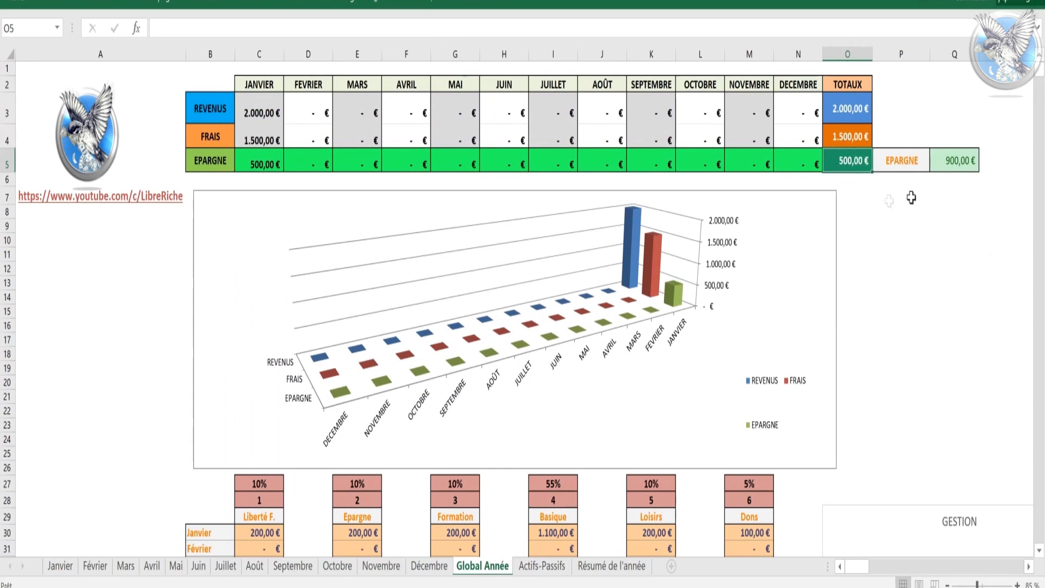
{"action": "left_click", "coordinate": [963, 161]}
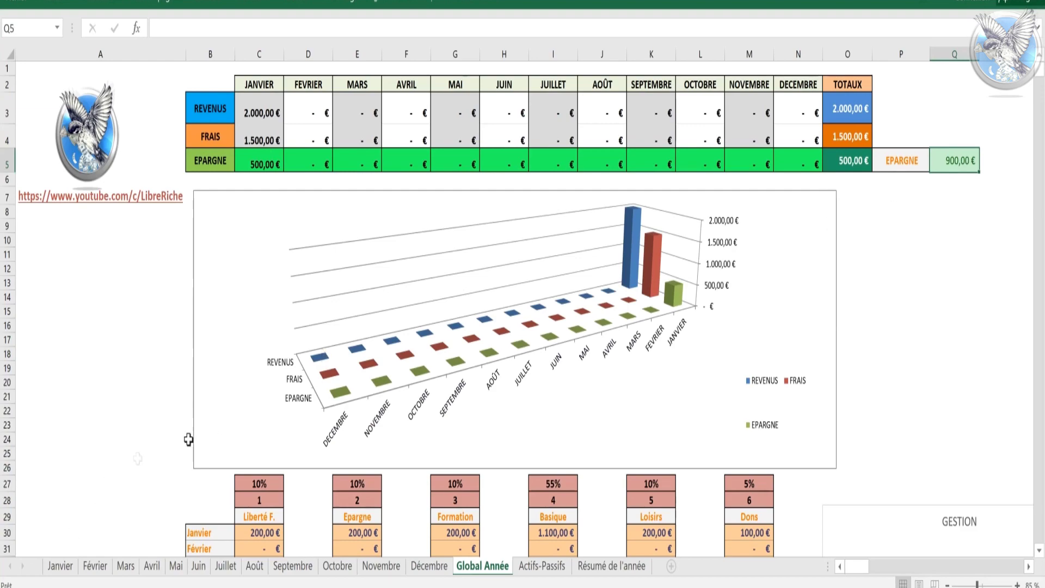
{"action": "scroll", "coordinate": [198, 431], "scroll_direction": "down", "scroll_amount": 5}
{"action": "scroll", "coordinate": [198, 435], "scroll_direction": "down", "scroll_amount": 2}
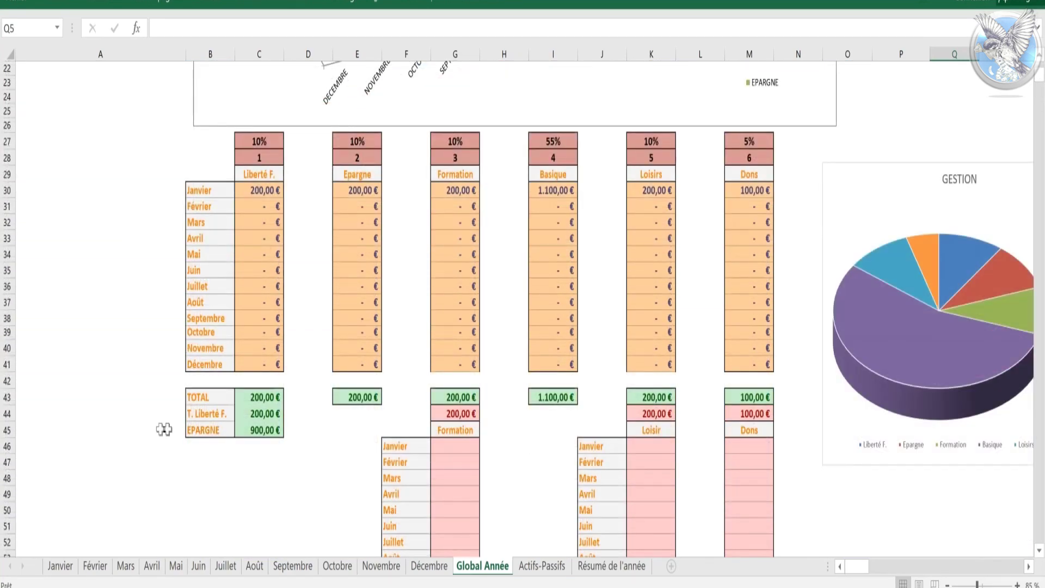
{"action": "left_click", "coordinate": [60, 566]}
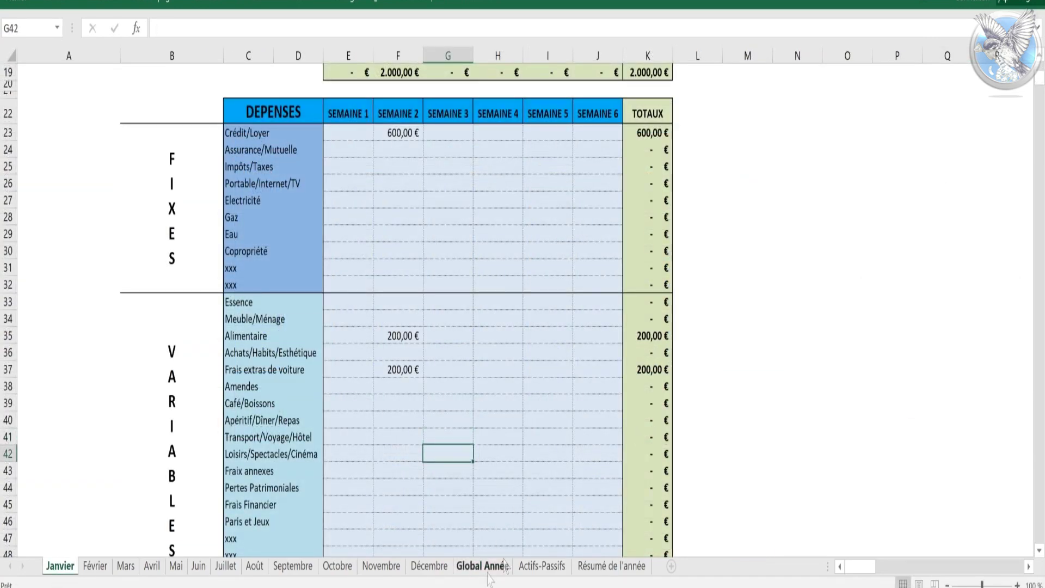
- Enter -200 for Janvier in the Formation spending table of Global Année, and check the remaining Formation balance
{"action": "left_click", "coordinate": [483, 566]}
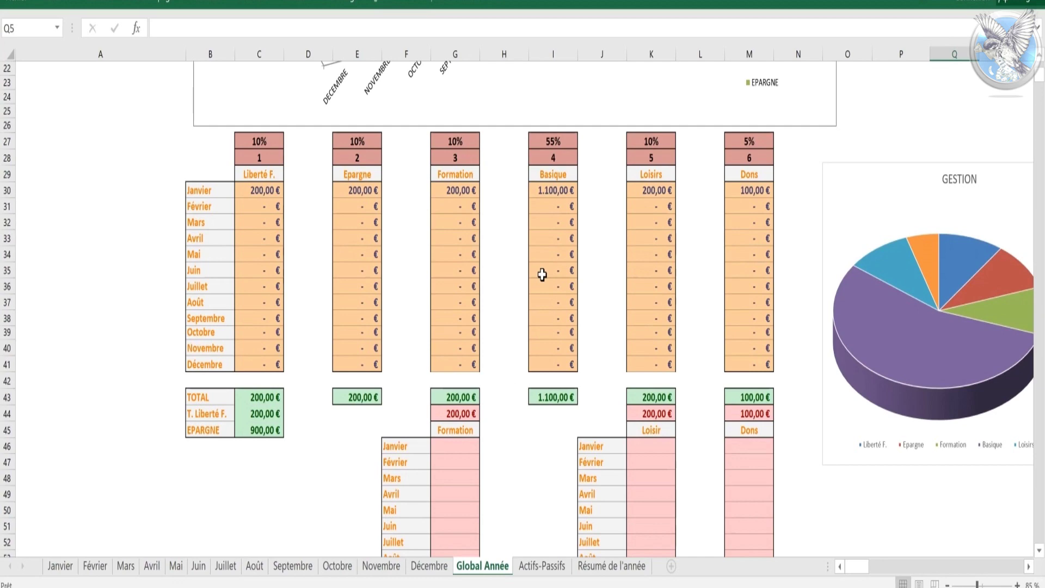
{"action": "scroll", "coordinate": [543, 275], "scroll_direction": "down", "scroll_amount": 3}
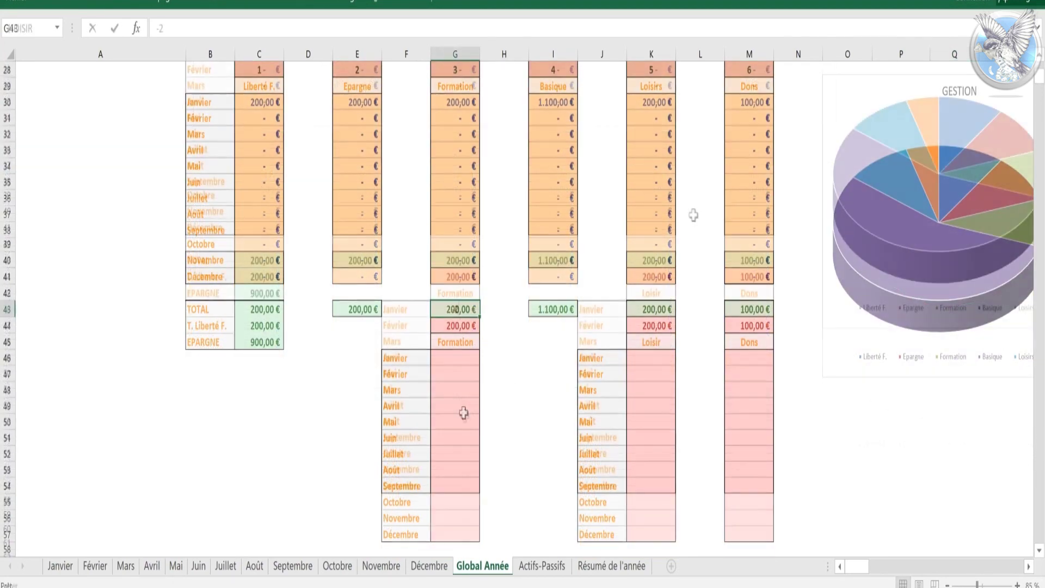
{"action": "left_click", "coordinate": [456, 310]}
{"action": "type", "text": "-200"}
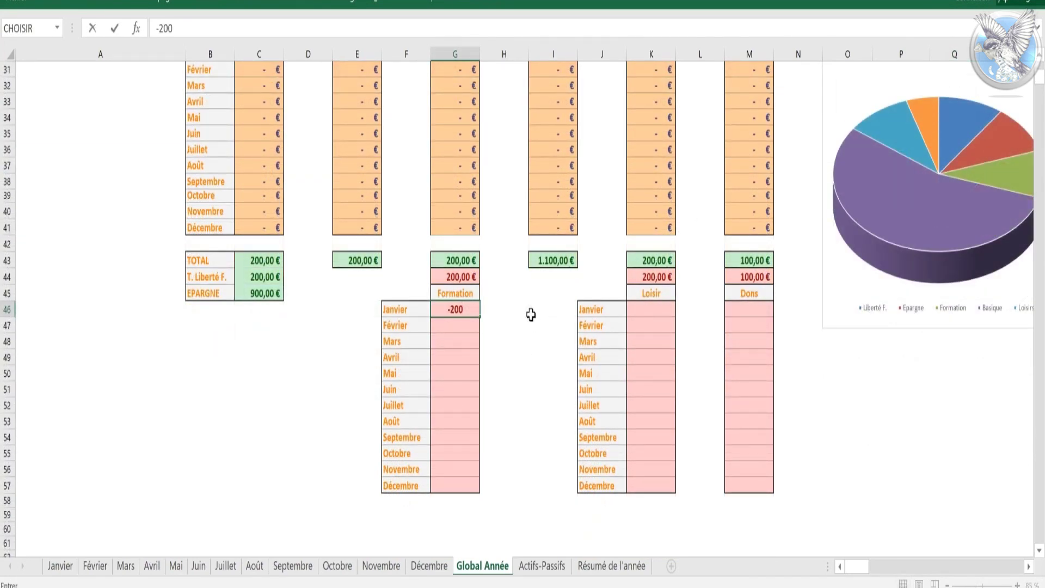
{"action": "key", "text": "Return"}
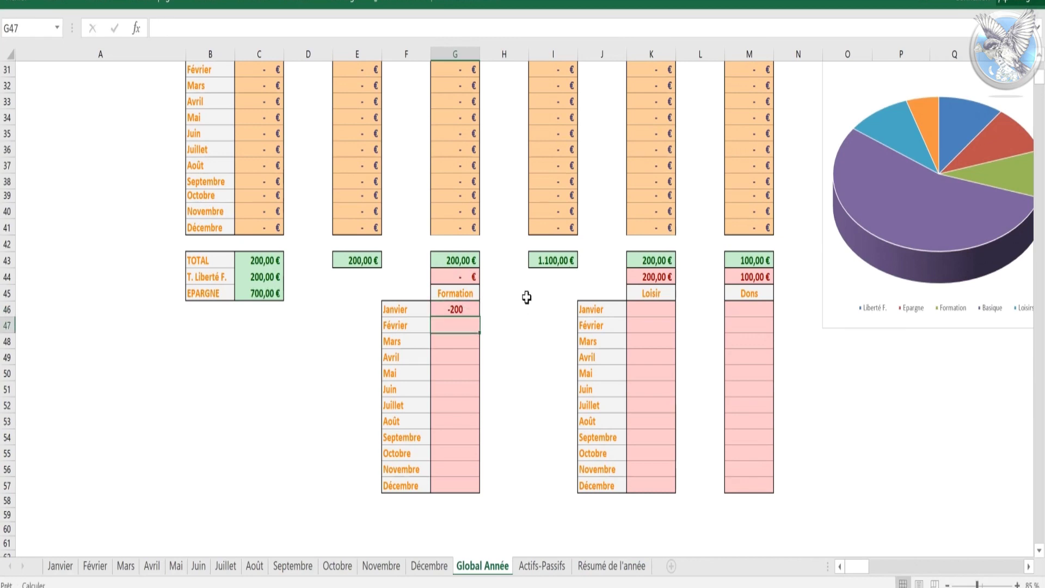
{"action": "left_click", "coordinate": [455, 273]}
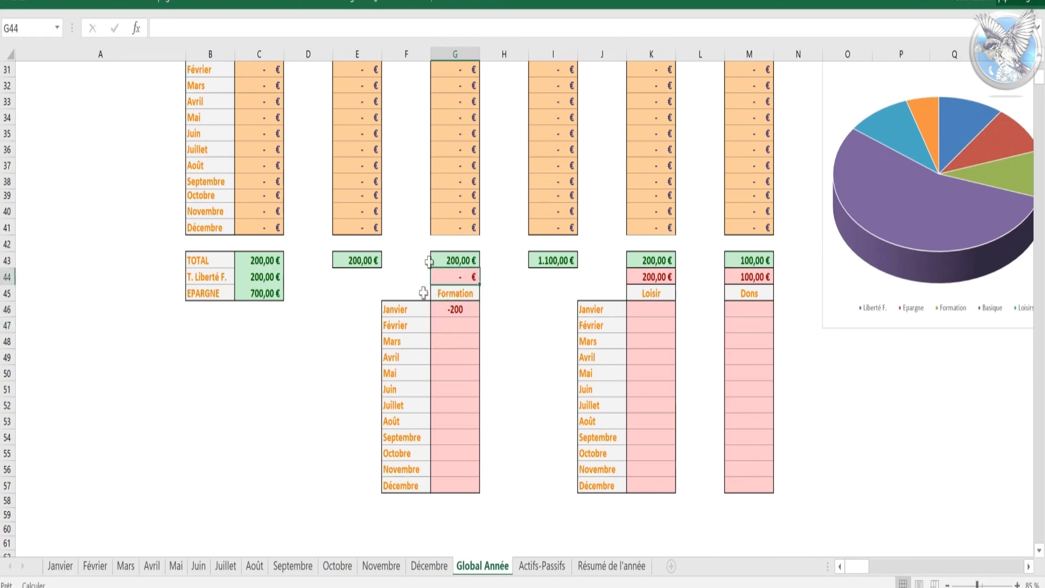
{"action": "left_click", "coordinate": [464, 309]}
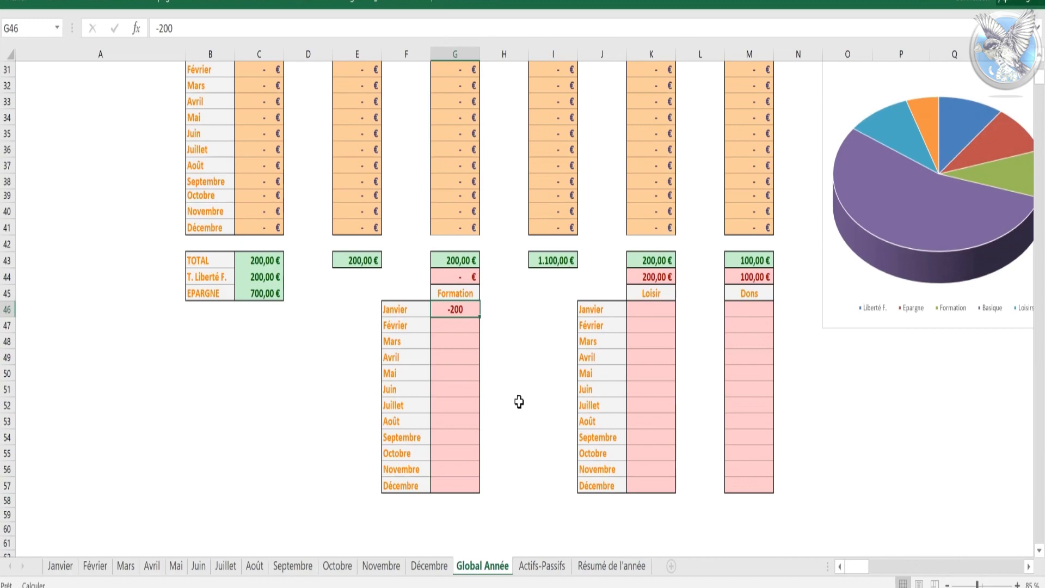
{"action": "left_click", "coordinate": [471, 275]}
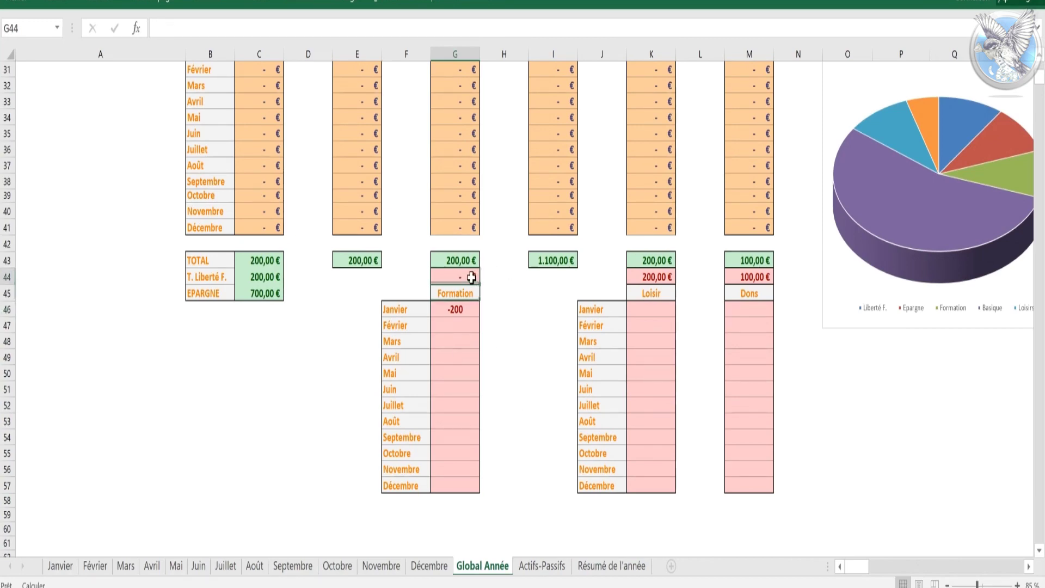
- Enter a Semaine 3 expense of 200 for Fraix annexes on the Janvier sheet
{"action": "left_click", "coordinate": [60, 567]}
{"action": "scroll", "coordinate": [148, 484], "scroll_direction": "down", "scroll_amount": 2}
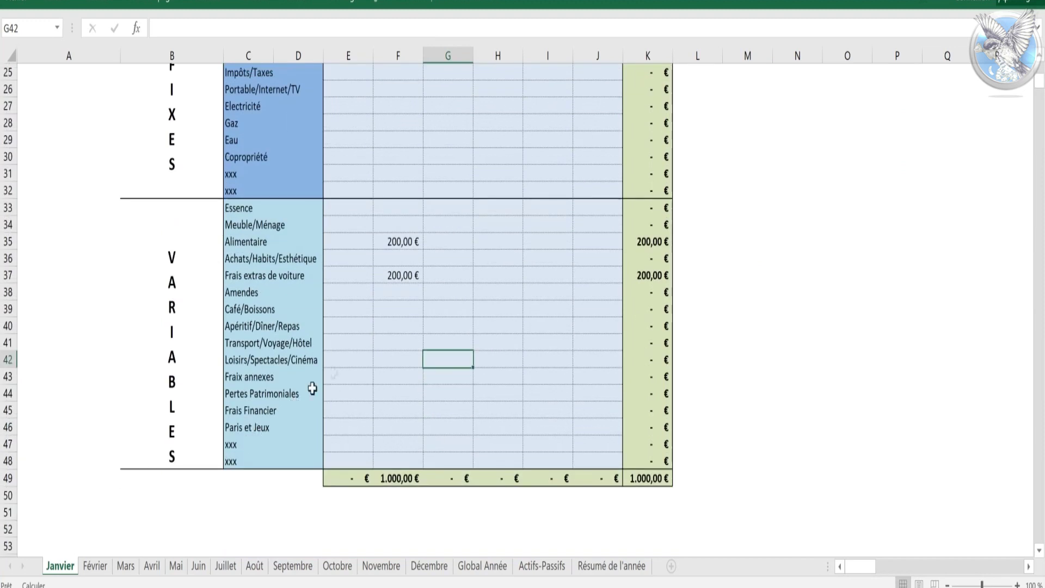
{"action": "left_click", "coordinate": [450, 375]}
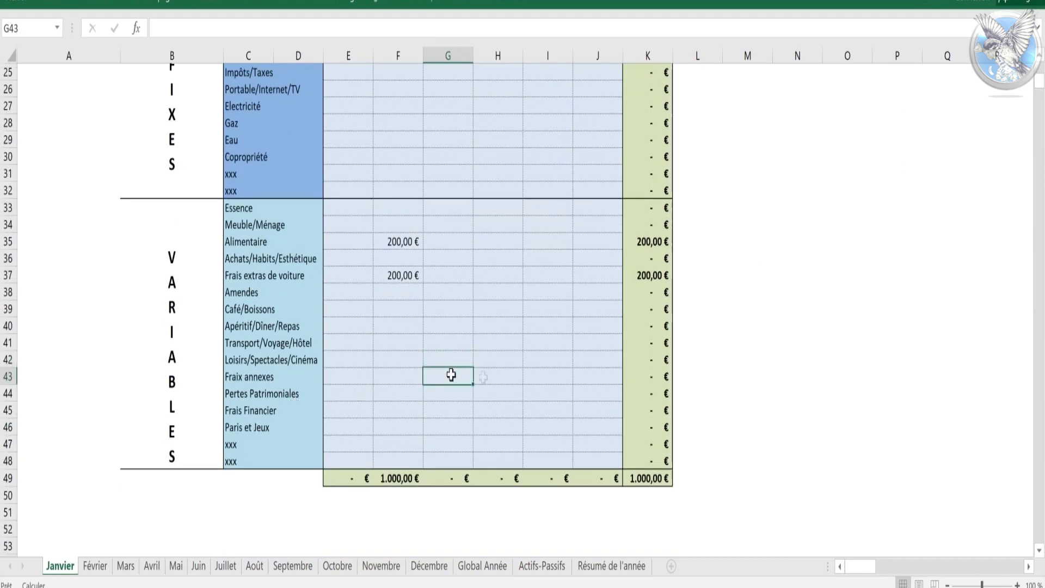
{"action": "type", "text": "200"}
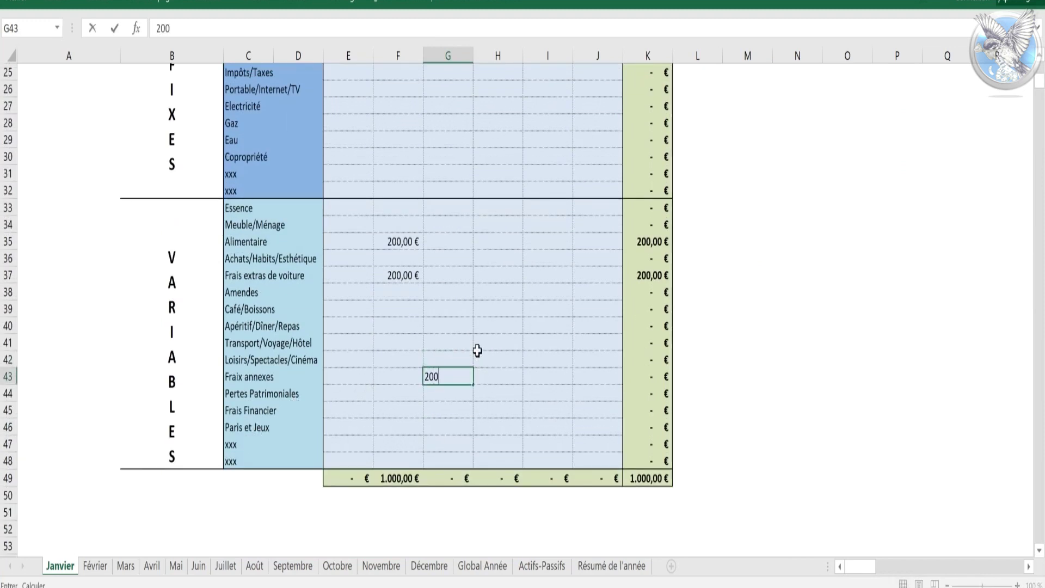
{"action": "key", "text": "Return"}
{"action": "scroll", "coordinate": [476, 345], "scroll_direction": "up", "scroll_amount": 4}
{"action": "scroll", "coordinate": [477, 346], "scroll_direction": "down", "scroll_amount": 3}
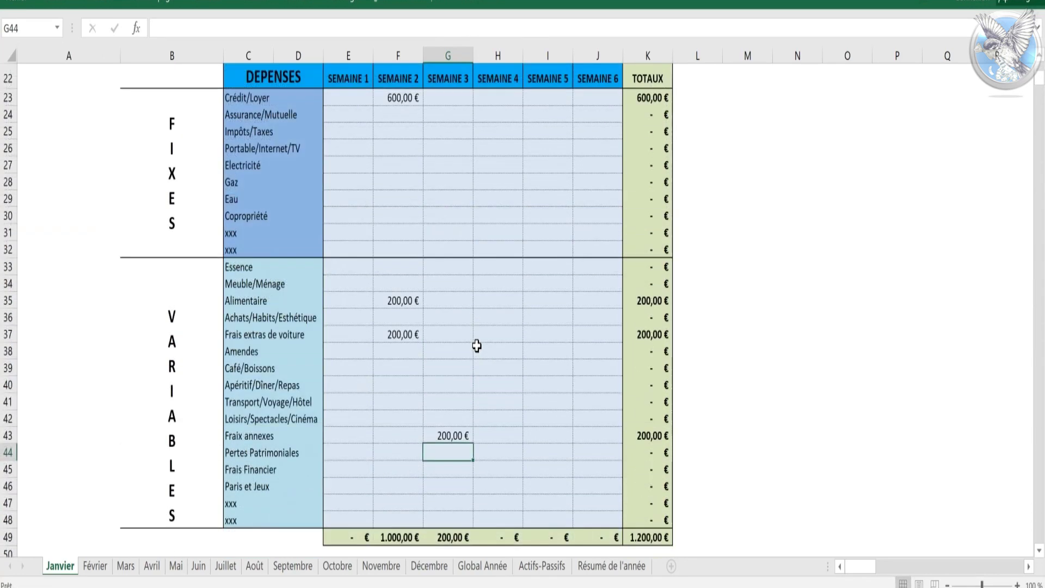
- Compare the yearly totals on Global Année with the separate EPARGNE figure and the allocation tables below the chart
{"action": "left_click", "coordinate": [482, 566]}
{"action": "scroll", "coordinate": [532, 373], "scroll_direction": "up", "scroll_amount": 10}
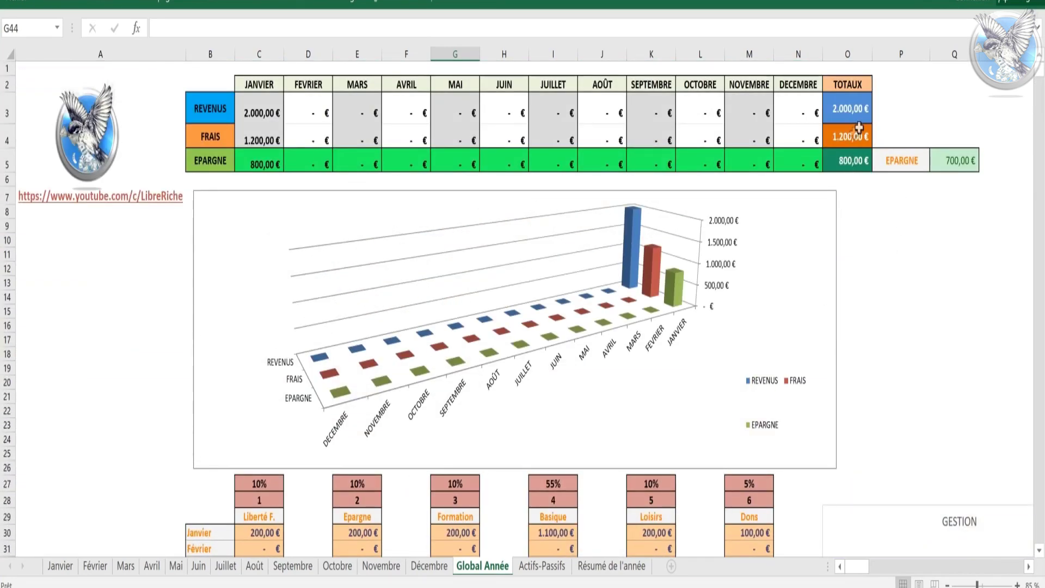
{"action": "left_click", "coordinate": [859, 128]}
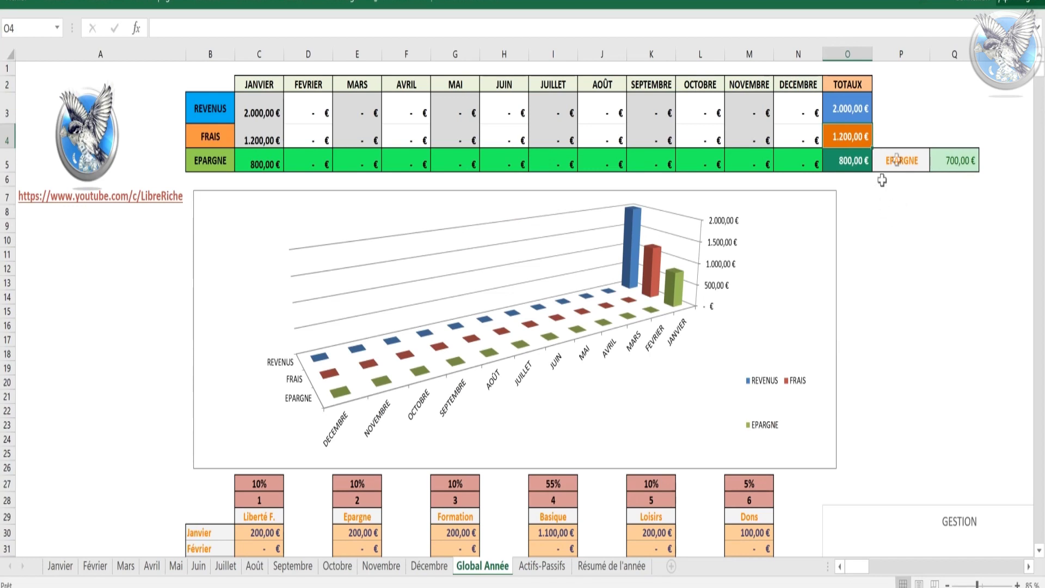
{"action": "left_click", "coordinate": [849, 163]}
{"action": "left_click", "coordinate": [960, 162]}
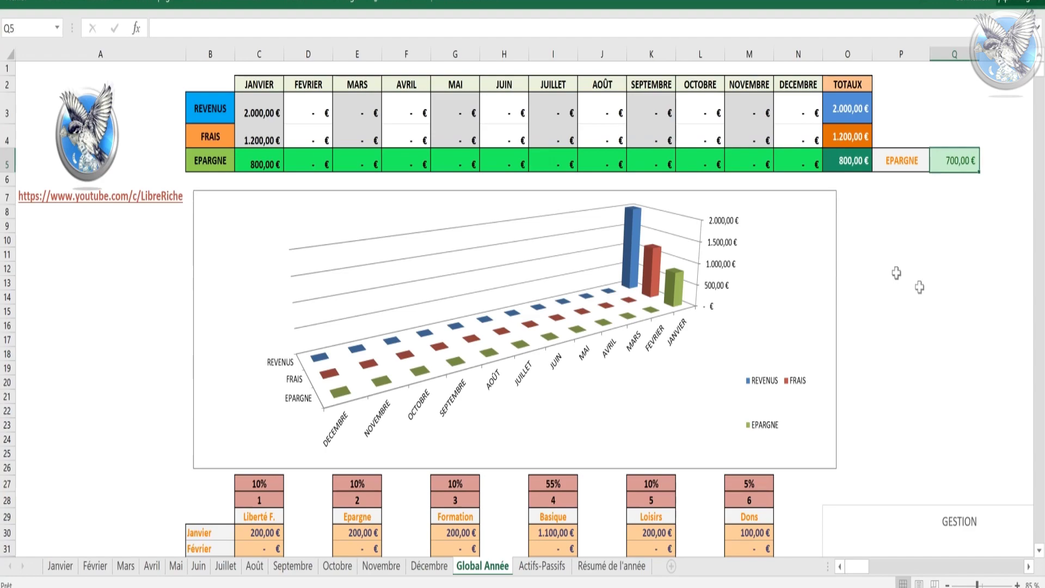
{"action": "scroll", "coordinate": [893, 273], "scroll_direction": "down", "scroll_amount": 4}
{"action": "scroll", "coordinate": [821, 292], "scroll_direction": "down", "scroll_amount": 6}
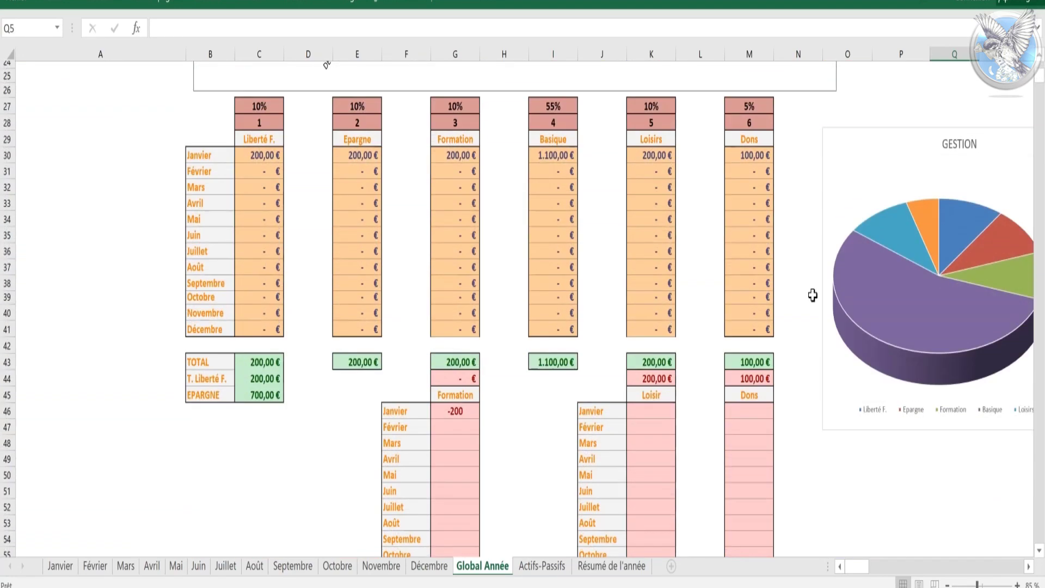
{"action": "scroll", "coordinate": [811, 294], "scroll_direction": "up", "scroll_amount": 2}
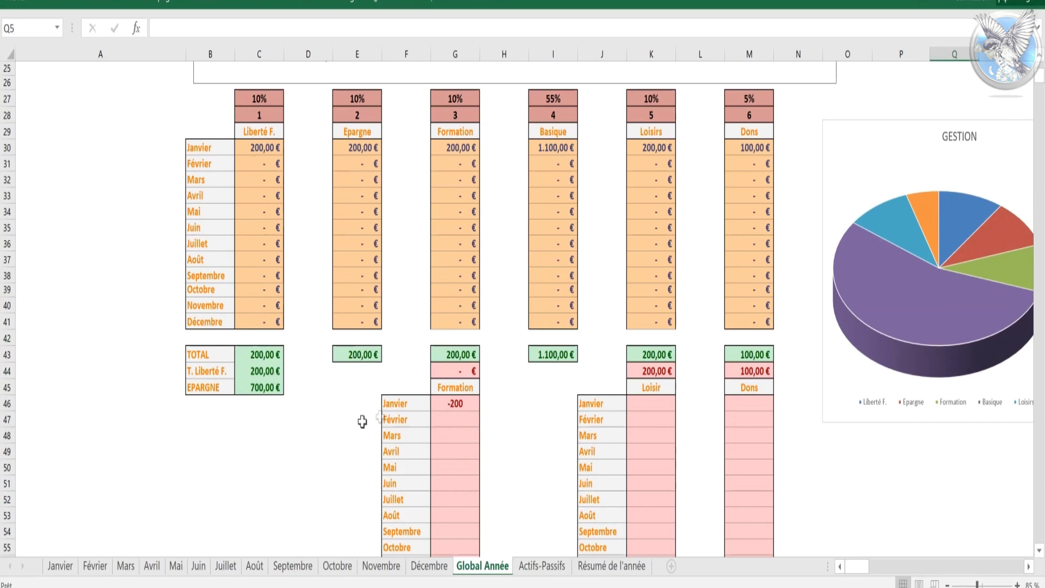
- Open the Actifs-Passifs sheet and examine the EPARGNE, Liberté F. and Total figures in its summary table
{"action": "left_click", "coordinate": [549, 568]}
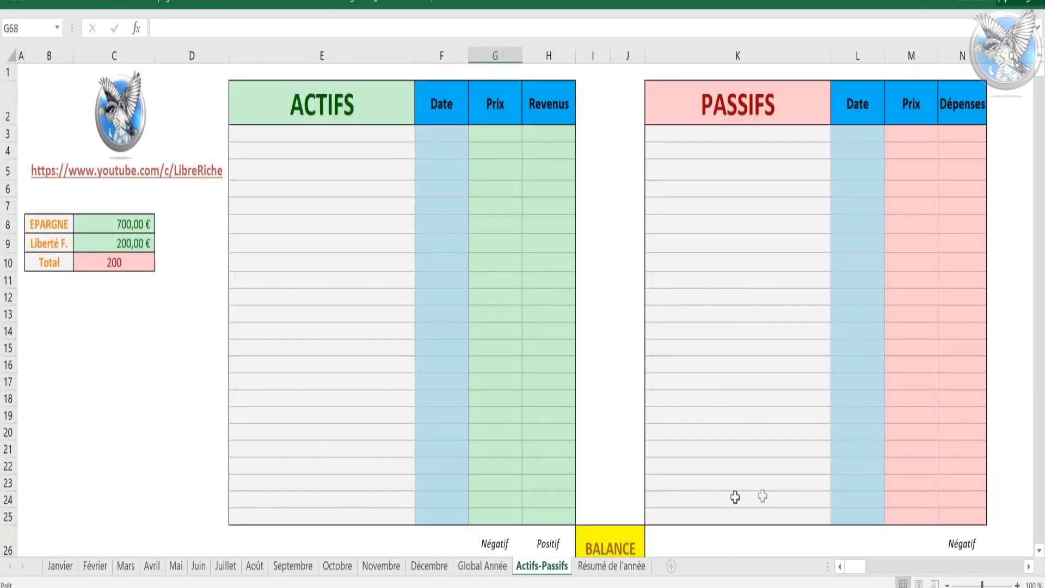
{"action": "scroll", "coordinate": [735, 493], "scroll_direction": "down", "scroll_amount": 1}
{"action": "scroll", "coordinate": [735, 497], "scroll_direction": "up", "scroll_amount": 1}
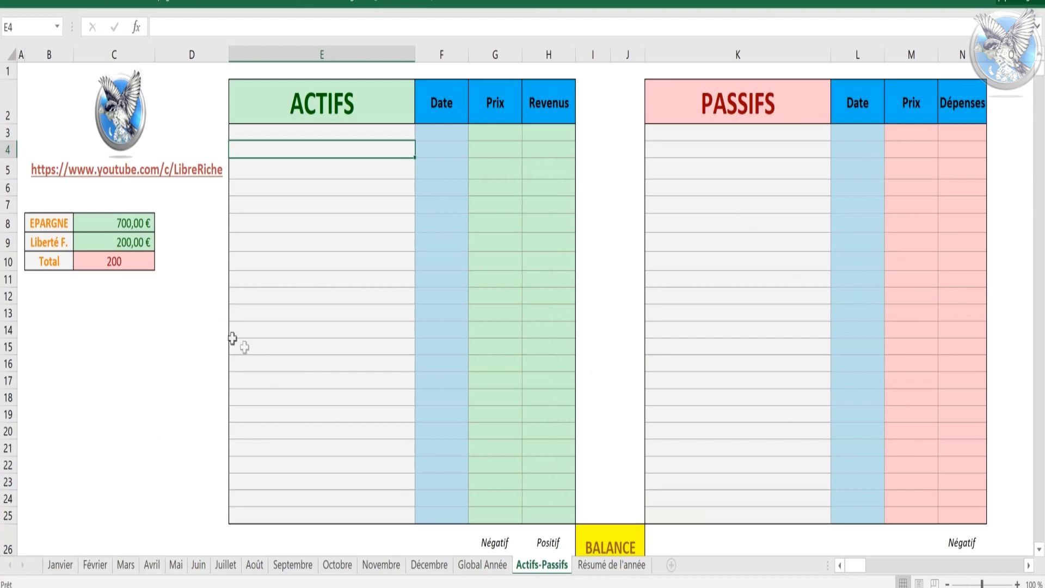
{"action": "left_click", "coordinate": [144, 219]}
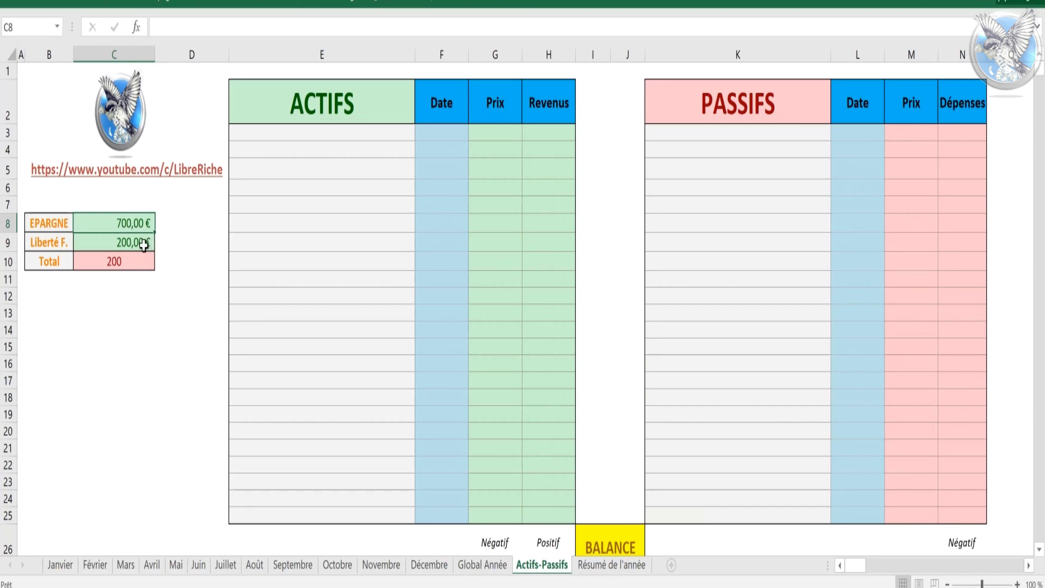
{"action": "left_click", "coordinate": [148, 242]}
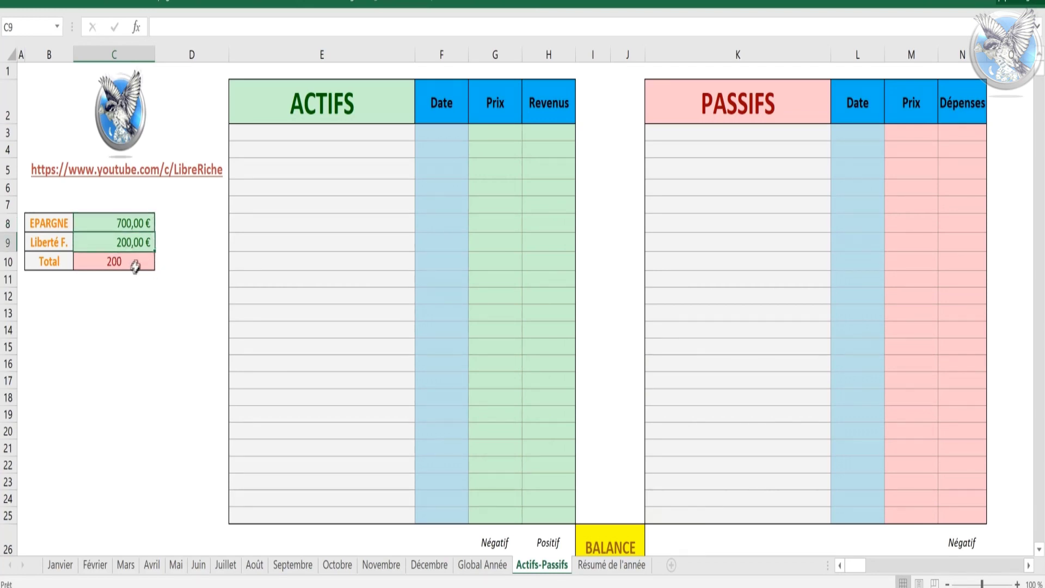
{"action": "left_click", "coordinate": [137, 262]}
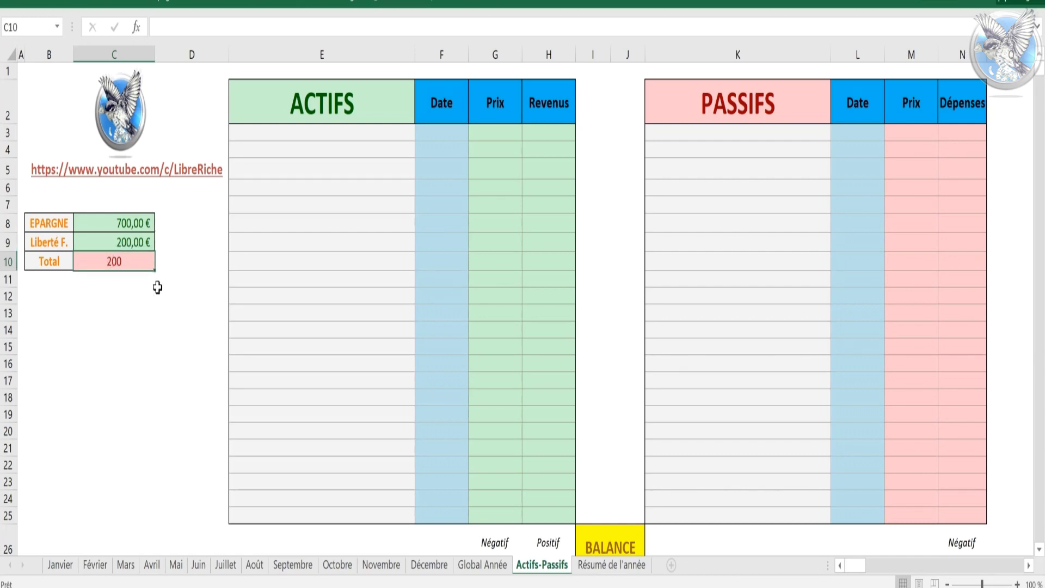
- Add Entreprise X as the first asset in the ACTIFS table with a Prix of -200
{"action": "left_click", "coordinate": [293, 131]}
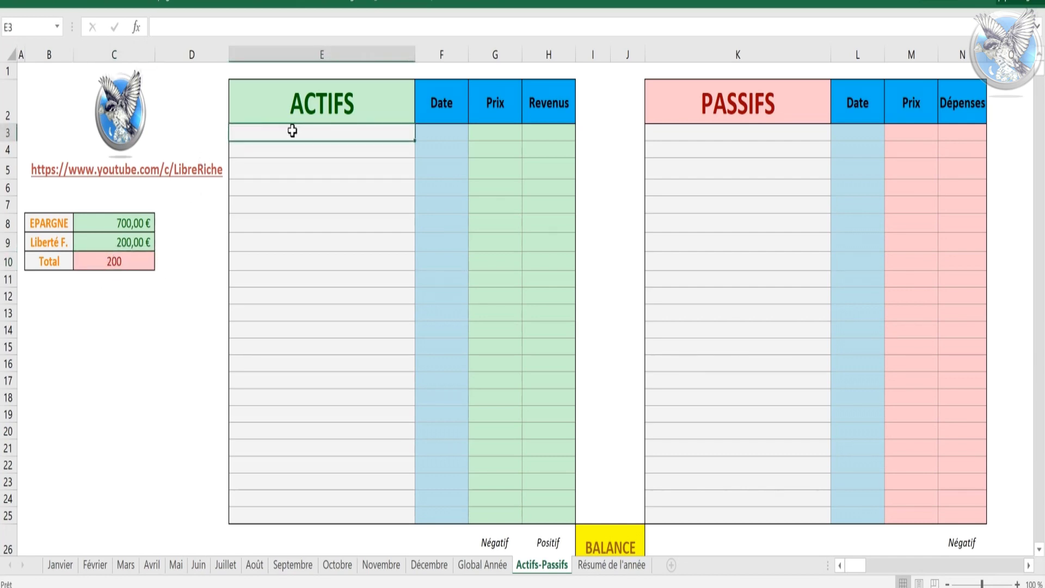
{"action": "type", "text": "En"}
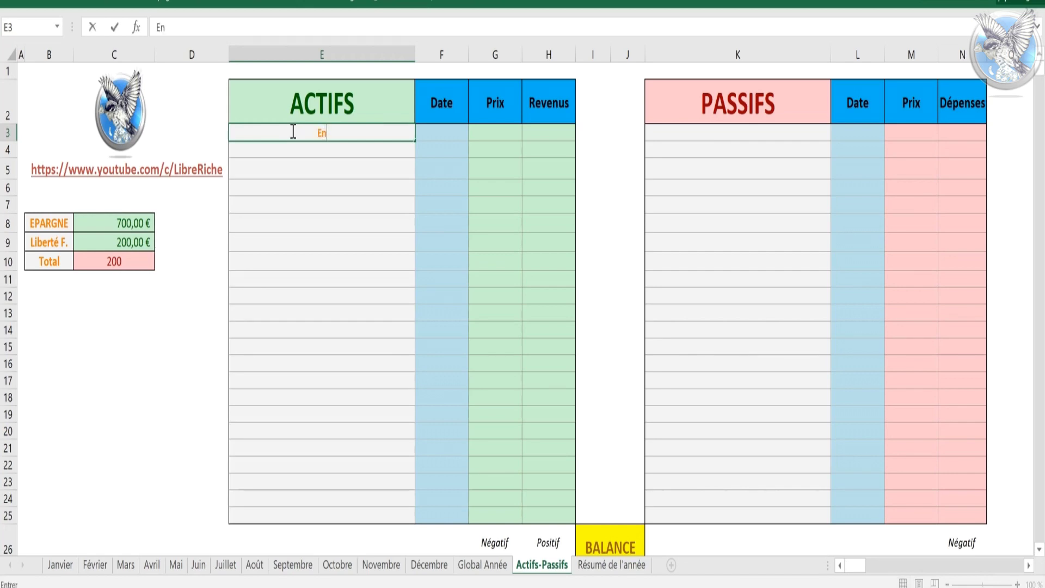
{"action": "type", "text": "treprise X"}
{"action": "key", "text": "Return"}
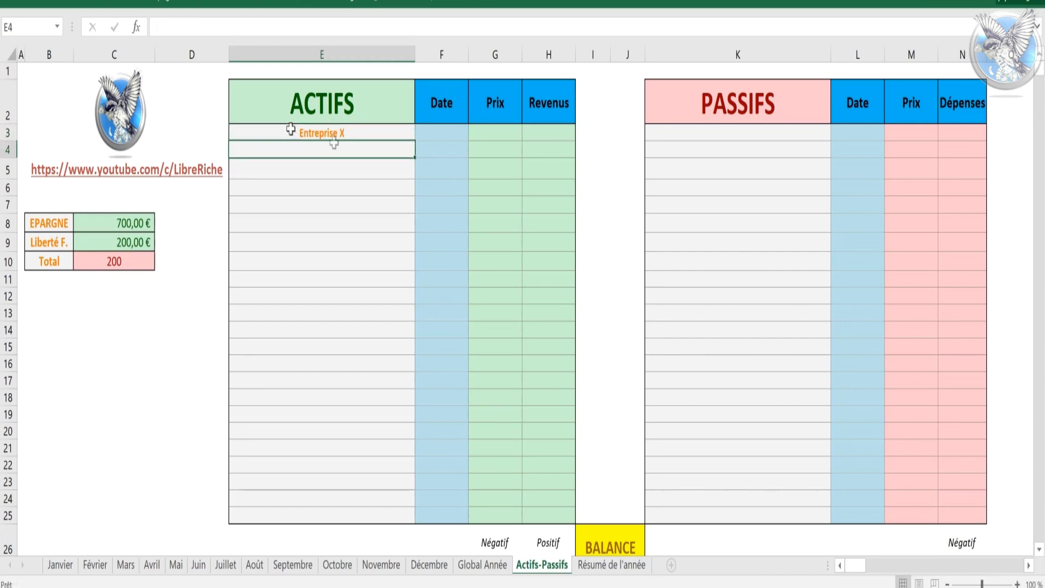
{"action": "left_click", "coordinate": [509, 132]}
{"action": "type", "text": "-200"}
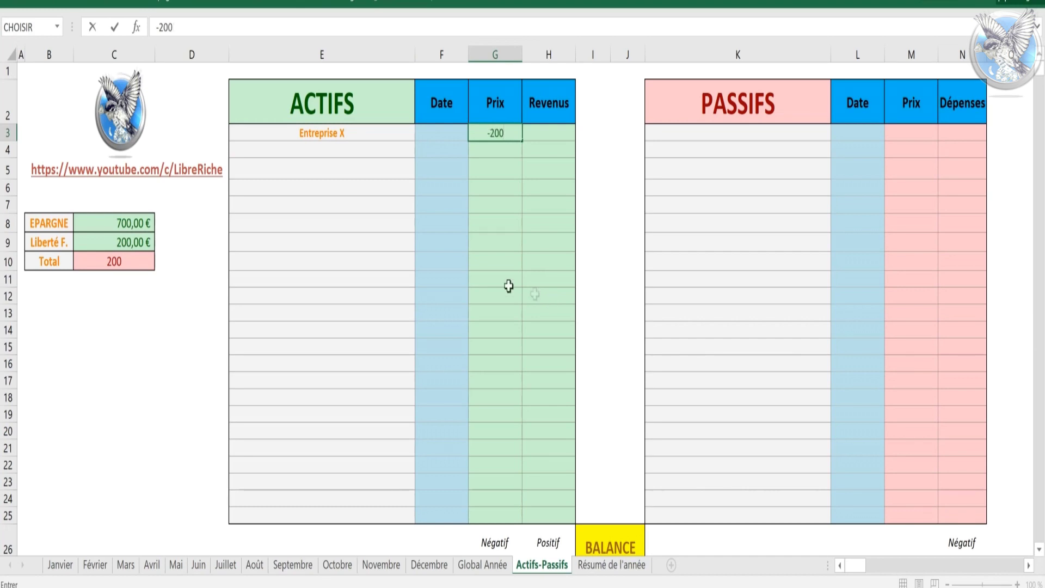
{"action": "left_click", "coordinate": [491, 132]}
{"action": "left_click_drag", "start_coordinate": [490, 132], "coordinate": [466, 141]}
{"action": "left_click", "coordinate": [510, 131]}
{"action": "key", "text": "Return"}
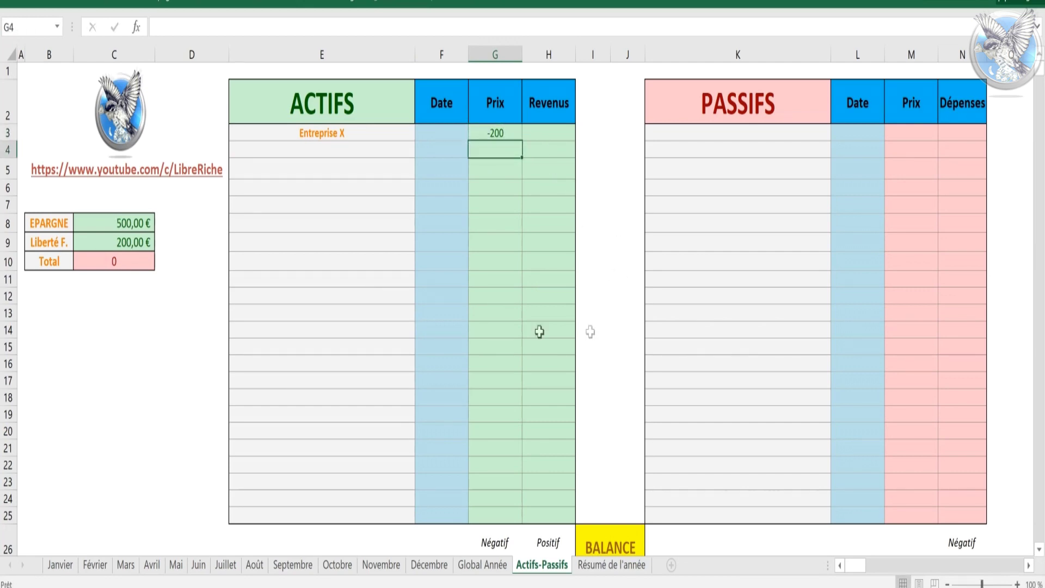
- Check the sign hints under the asset Prix and Revenus columns, and the Total and EPARGNE figures in the summary table
{"action": "scroll", "coordinate": [497, 354], "scroll_direction": "down", "scroll_amount": 3}
{"action": "left_click", "coordinate": [497, 354]}
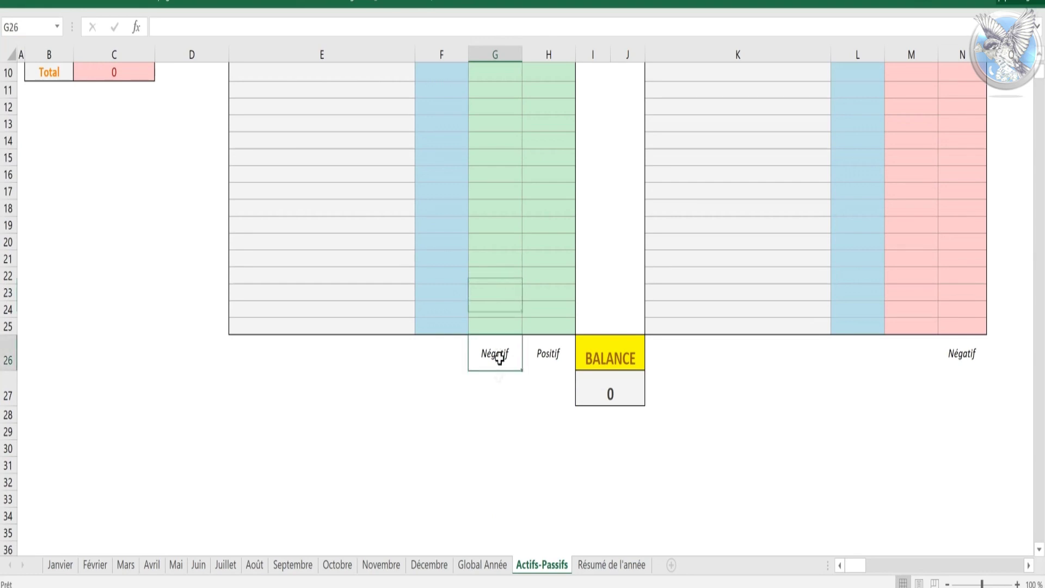
{"action": "left_click", "coordinate": [551, 354]}
{"action": "scroll", "coordinate": [539, 425], "scroll_direction": "up", "scroll_amount": 3}
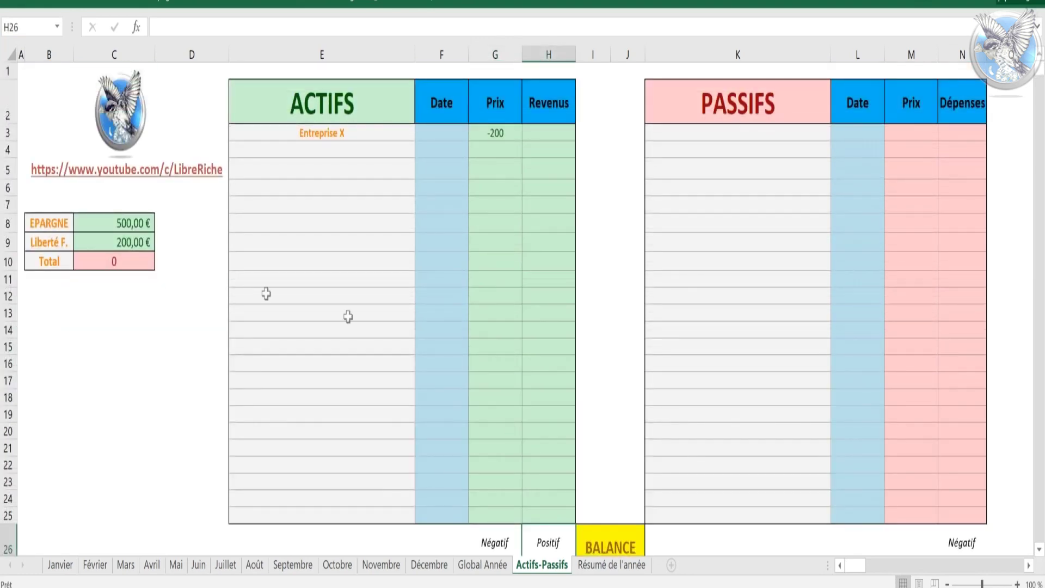
{"action": "left_click", "coordinate": [131, 262]}
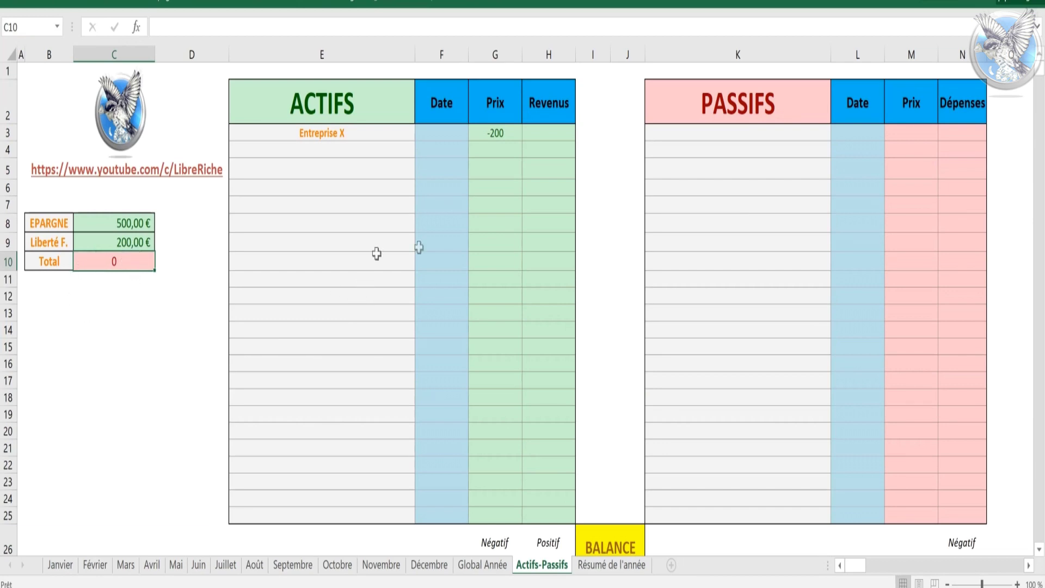
{"action": "left_click", "coordinate": [134, 224]}
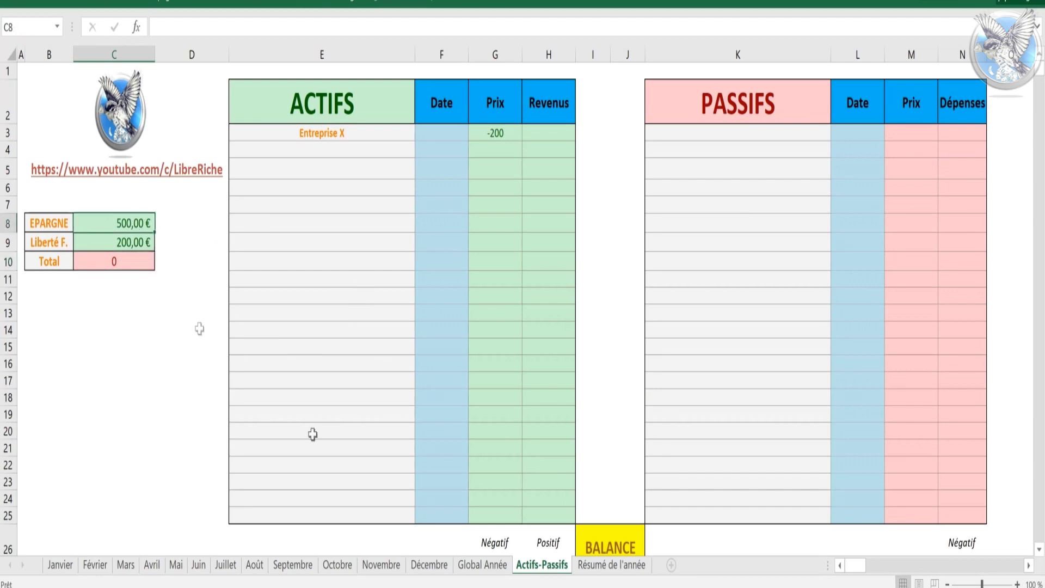
- Check how the asset purchase affects the EPARGNE figure and the T. Liberté F. balance on Global Année
{"action": "left_click", "coordinate": [482, 566]}
{"action": "scroll", "coordinate": [778, 224], "scroll_direction": "up", "scroll_amount": 9}
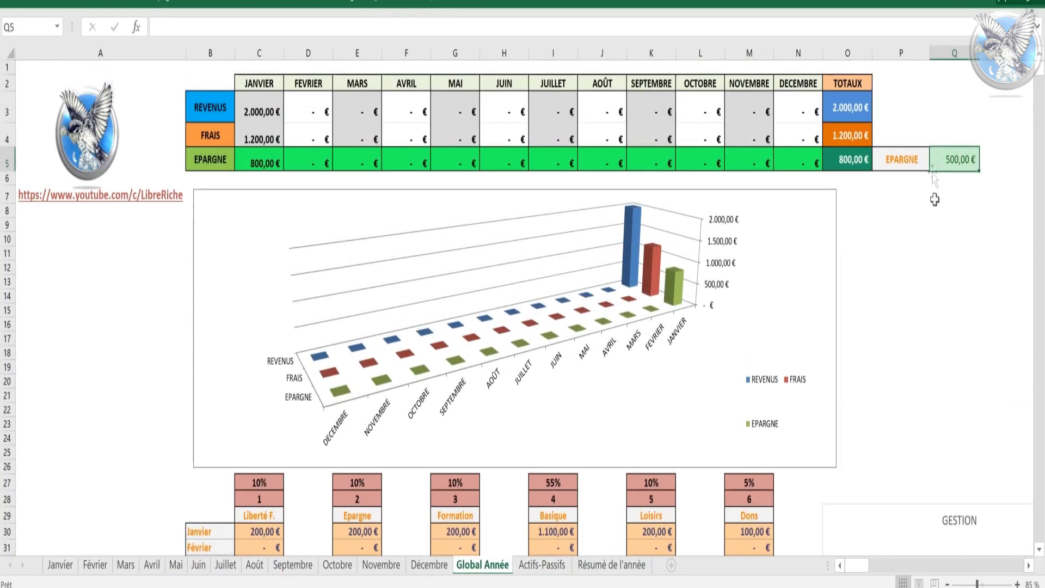
{"action": "scroll", "coordinate": [881, 289], "scroll_direction": "down", "scroll_amount": 7}
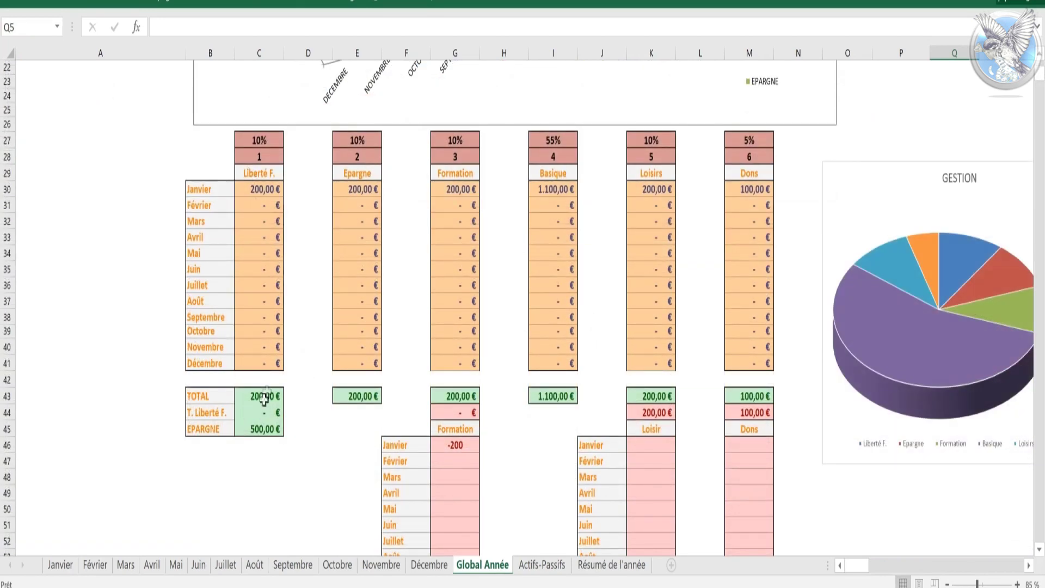
{"action": "left_click", "coordinate": [262, 415]}
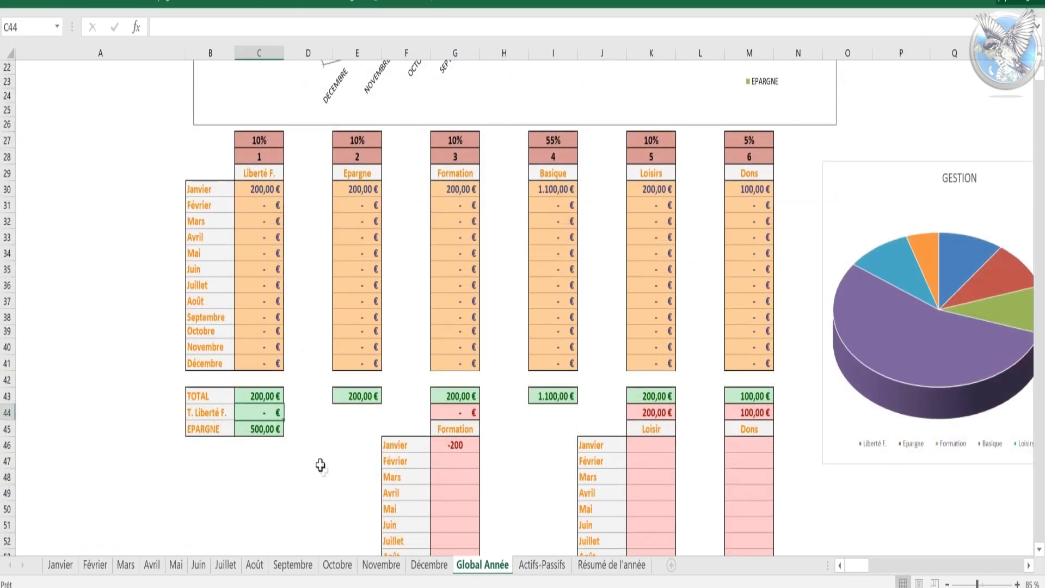
{"action": "scroll", "coordinate": [321, 467], "scroll_direction": "up", "scroll_amount": 7}
{"action": "left_click", "coordinate": [955, 160]}
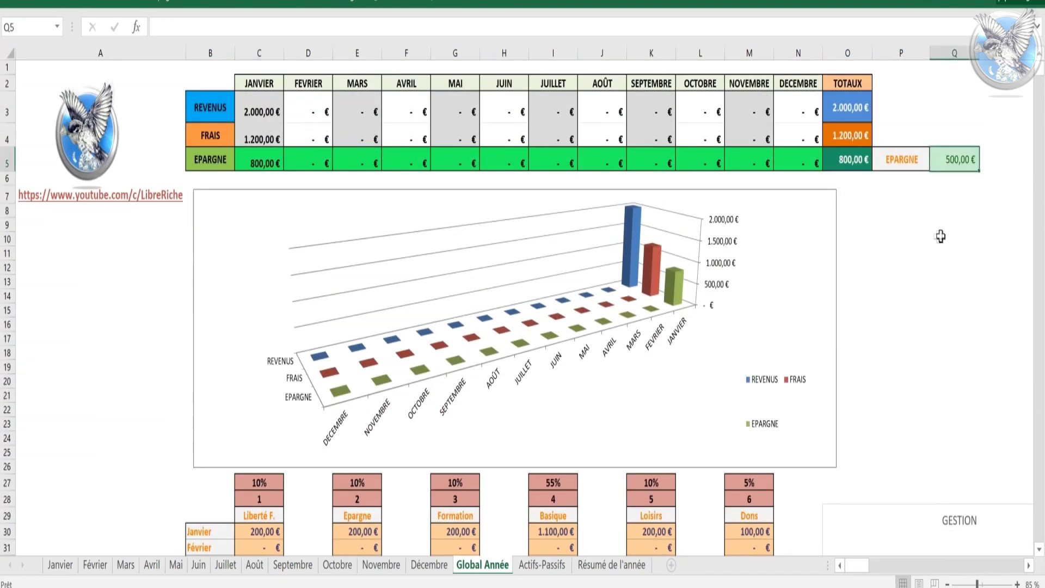
- Enter a Semaine 2 expense of 200 for Frais Financier on the Juillet sheet, and check its effect on the Global Année figures
{"action": "left_click", "coordinate": [541, 565]}
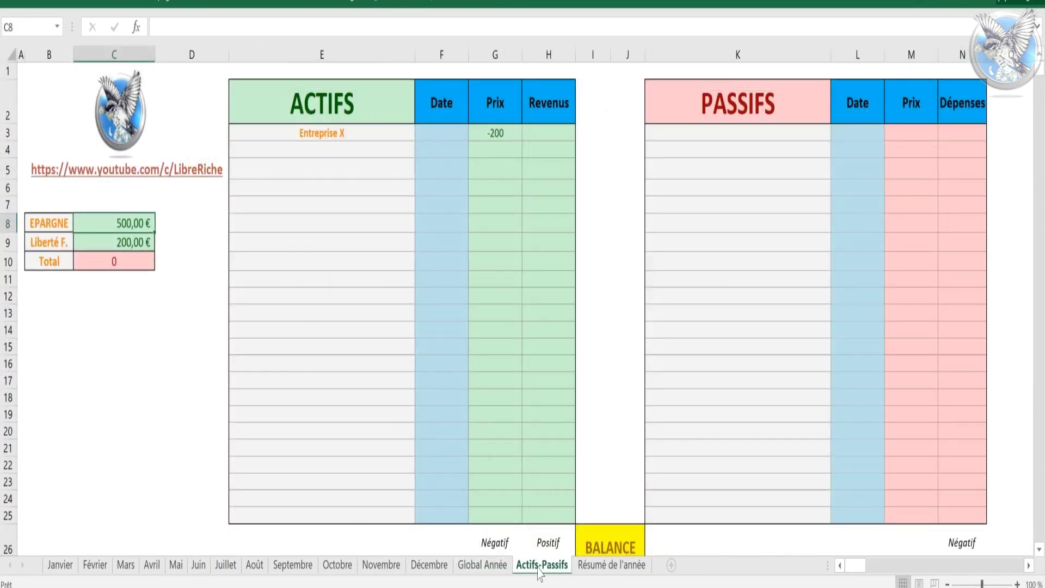
{"action": "left_click", "coordinate": [225, 565]}
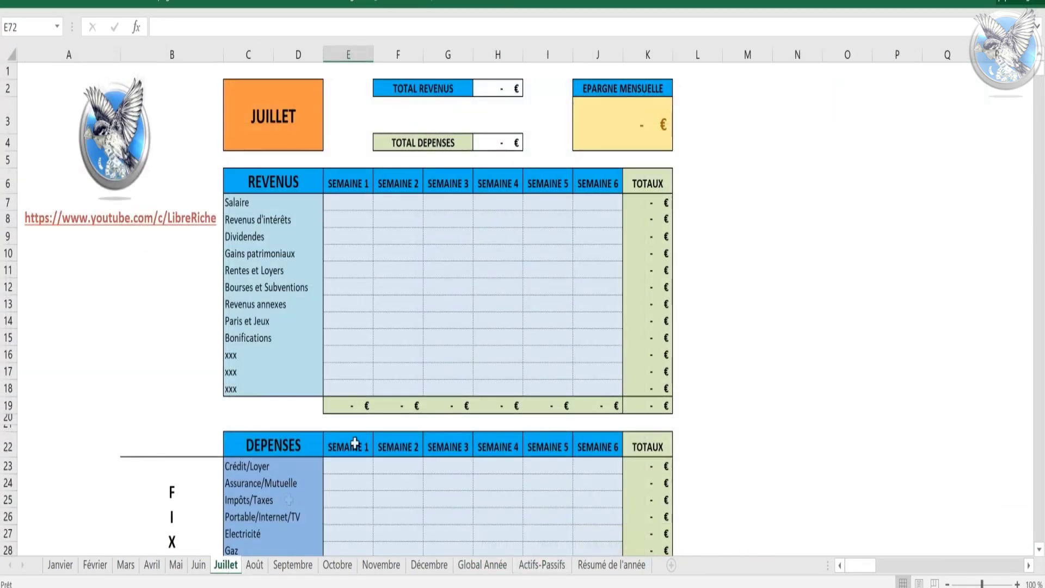
{"action": "scroll", "coordinate": [404, 358], "scroll_direction": "down", "scroll_amount": 7}
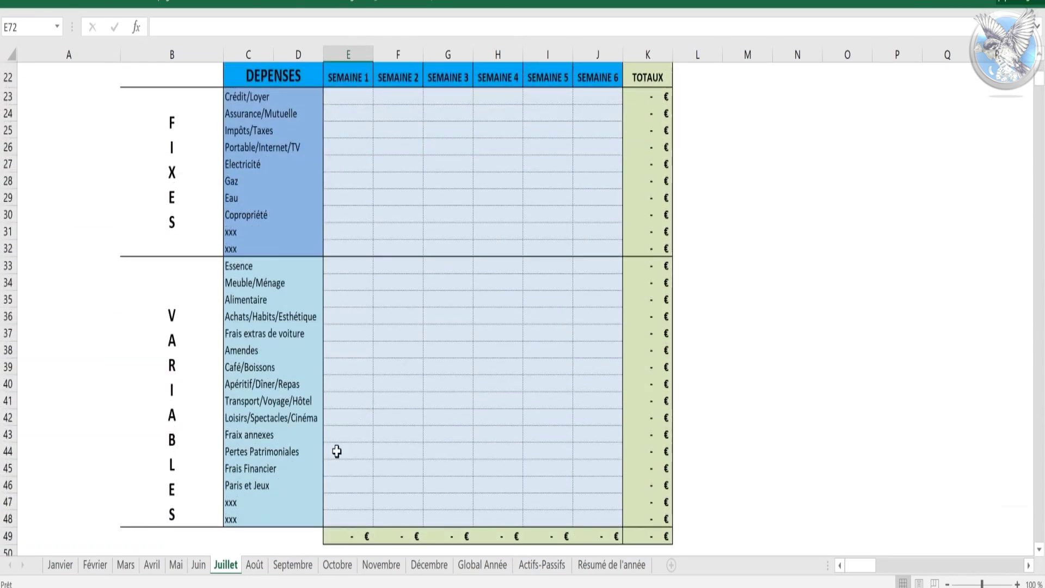
{"action": "left_click", "coordinate": [376, 463]}
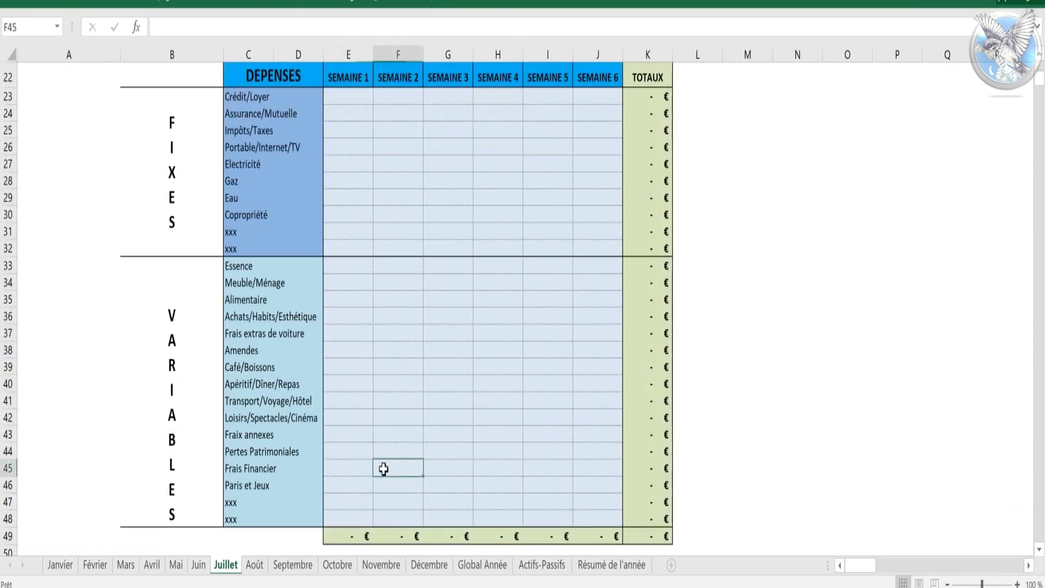
{"action": "type", "text": "200"}
{"action": "key", "text": "Return"}
{"action": "scroll", "coordinate": [448, 343], "scroll_direction": "up", "scroll_amount": 7}
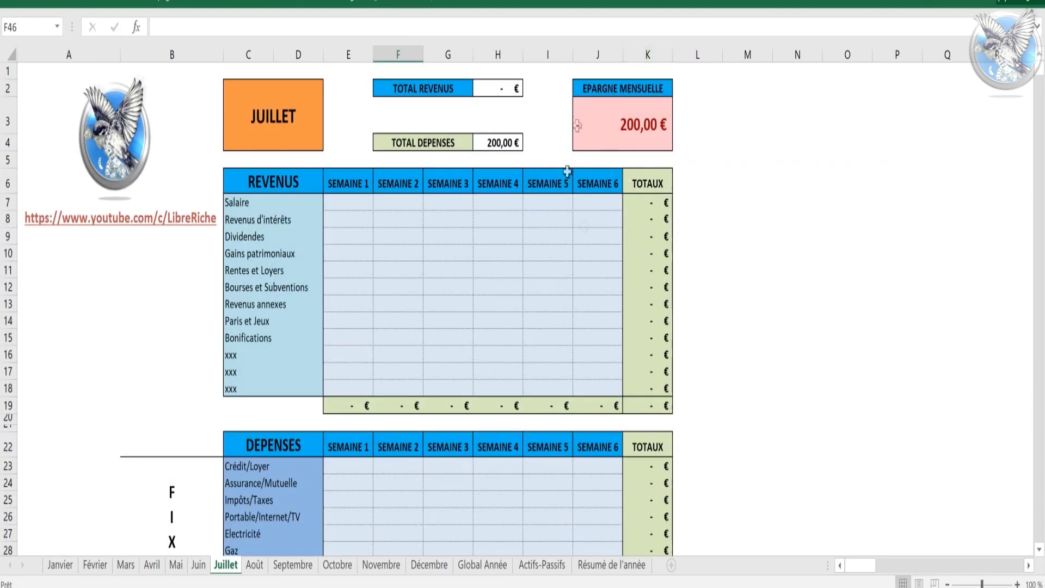
{"action": "left_click", "coordinate": [482, 567]}
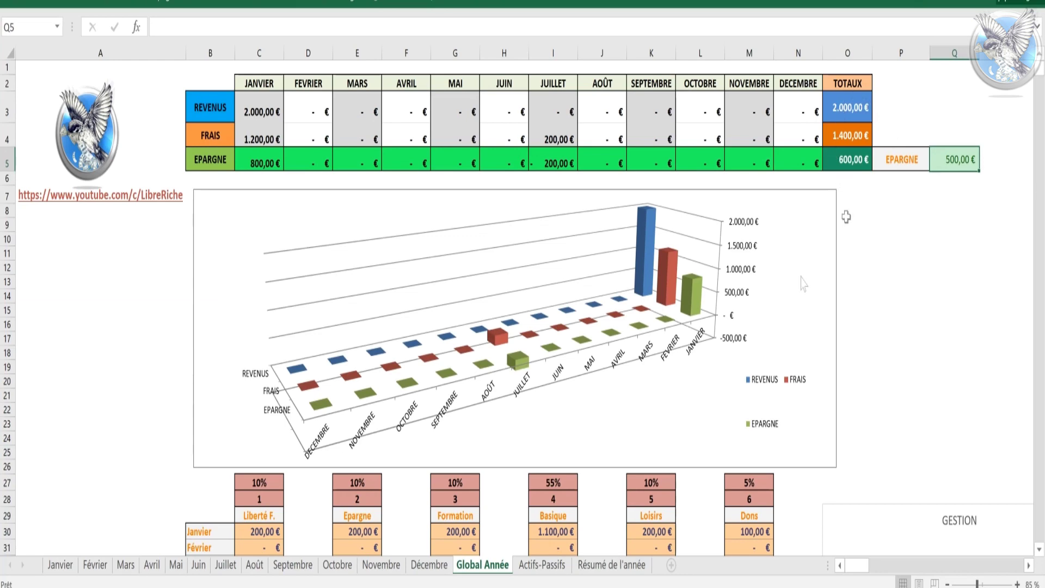
- Examine the BALANCE cell under the ACTIFS and PASSIFS tables on the Actifs-Passifs sheet, alongside the Entreprise X entry
{"action": "left_click", "coordinate": [539, 566]}
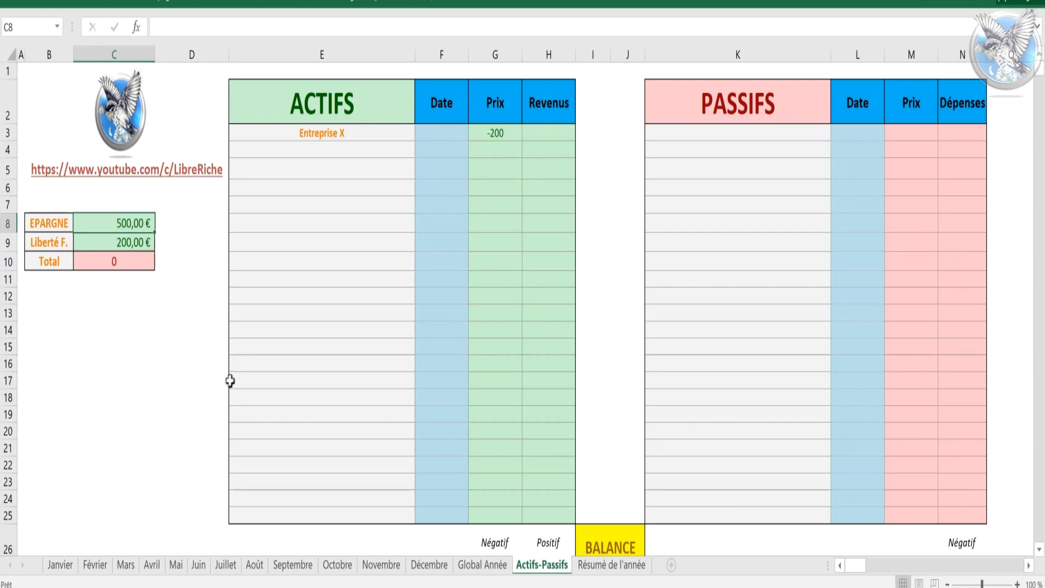
{"action": "scroll", "coordinate": [230, 381], "scroll_direction": "down", "scroll_amount": 2}
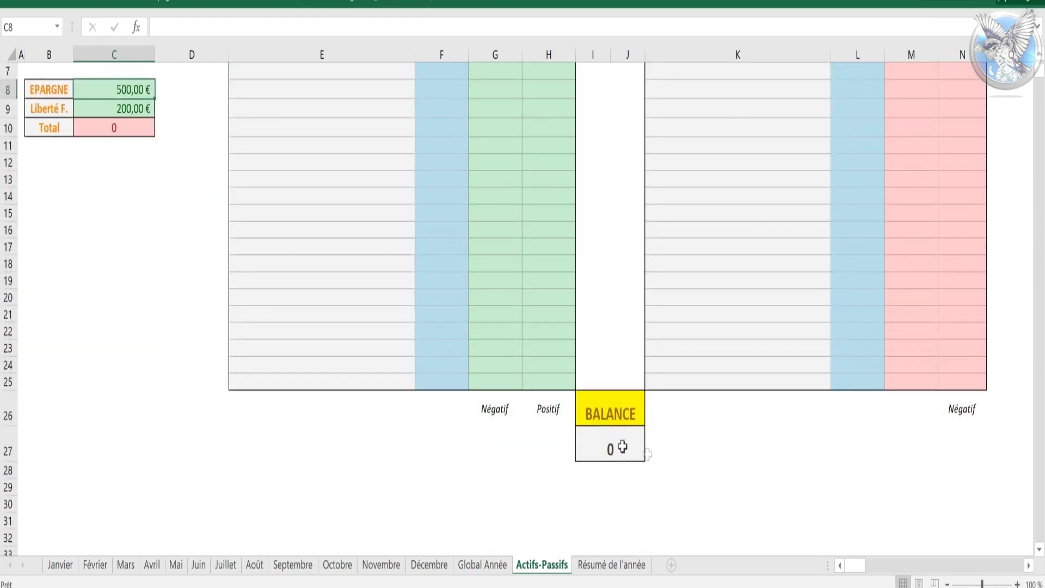
{"action": "scroll", "coordinate": [672, 420], "scroll_direction": "up", "scroll_amount": 2}
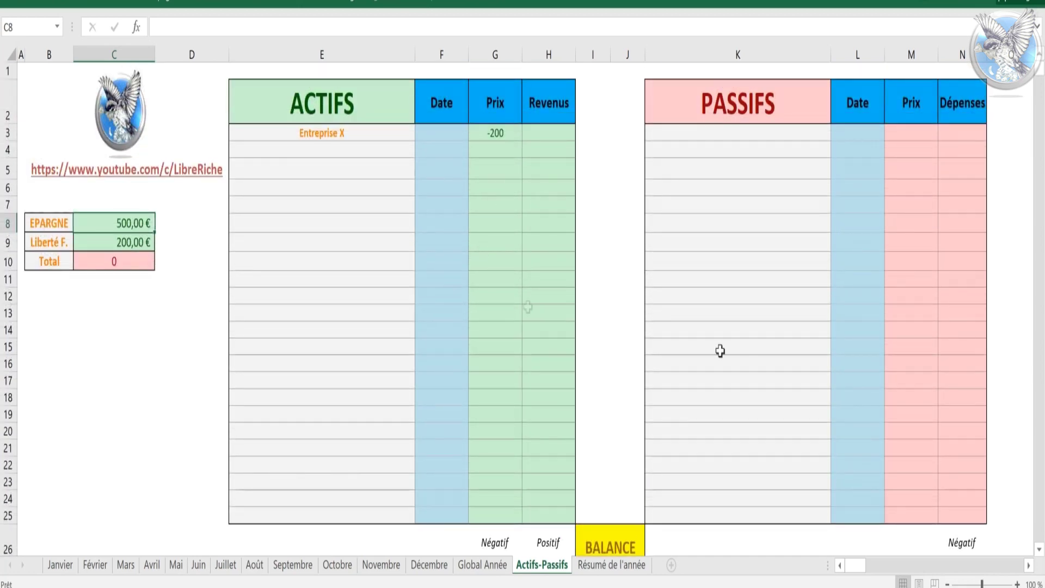
{"action": "scroll", "coordinate": [771, 348], "scroll_direction": "down", "scroll_amount": 1}
{"action": "left_click", "coordinate": [610, 498]}
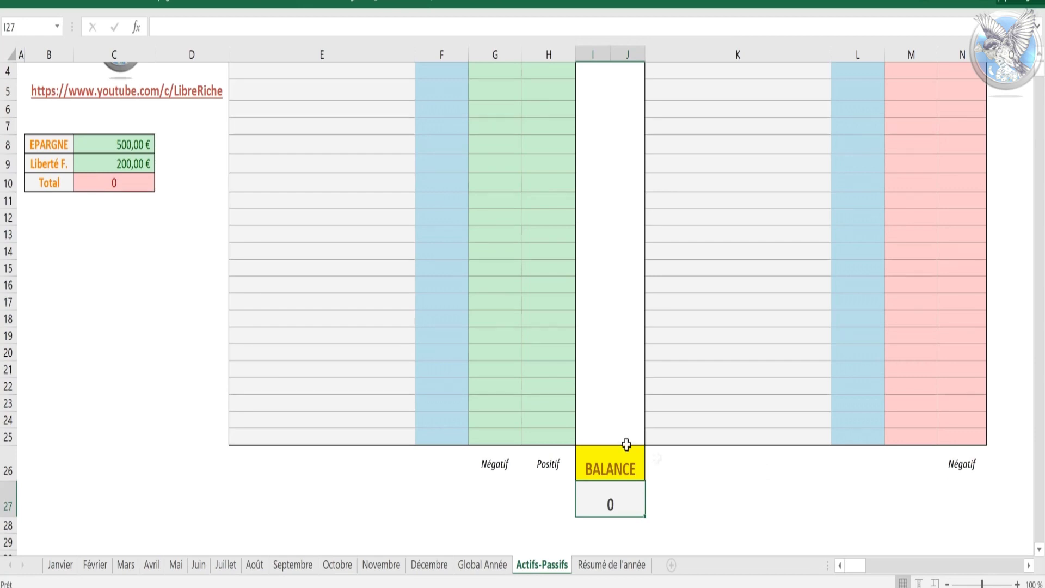
{"action": "scroll", "coordinate": [868, 459], "scroll_direction": "up", "scroll_amount": 1}
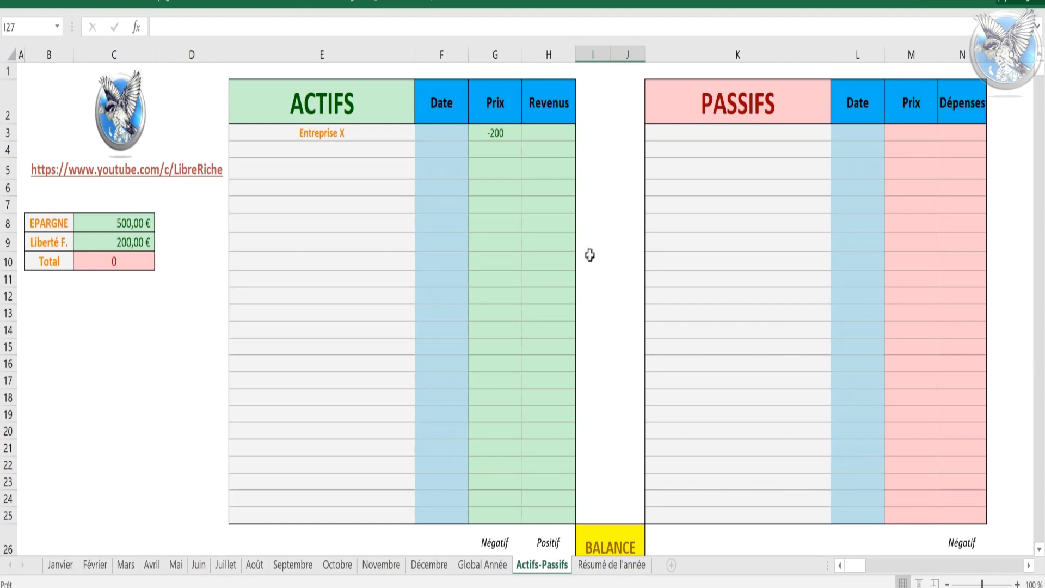
{"action": "scroll", "coordinate": [583, 276], "scroll_direction": "down", "scroll_amount": 2}
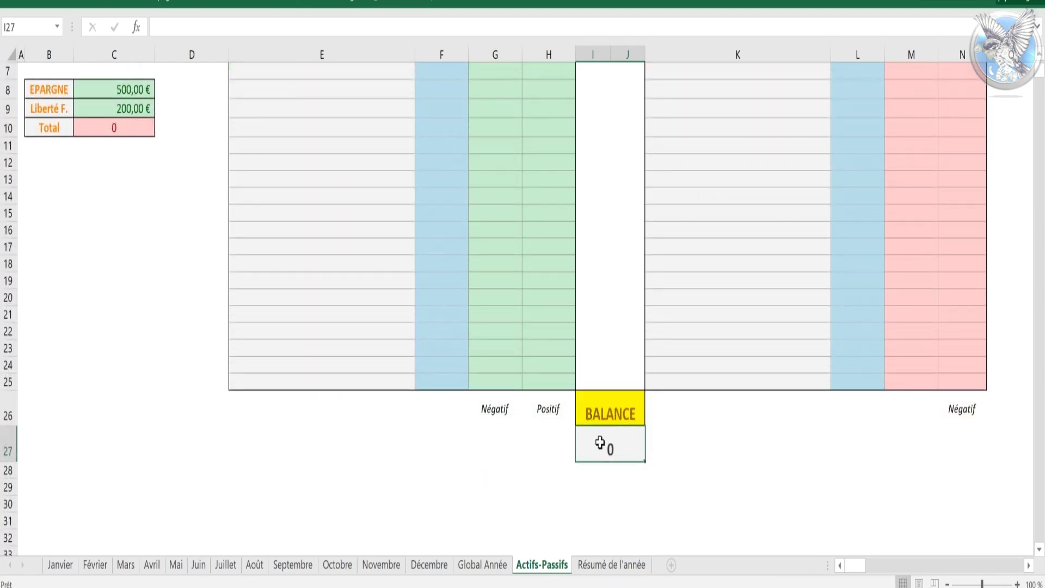
{"action": "scroll", "coordinate": [601, 318], "scroll_direction": "up", "scroll_amount": 1}
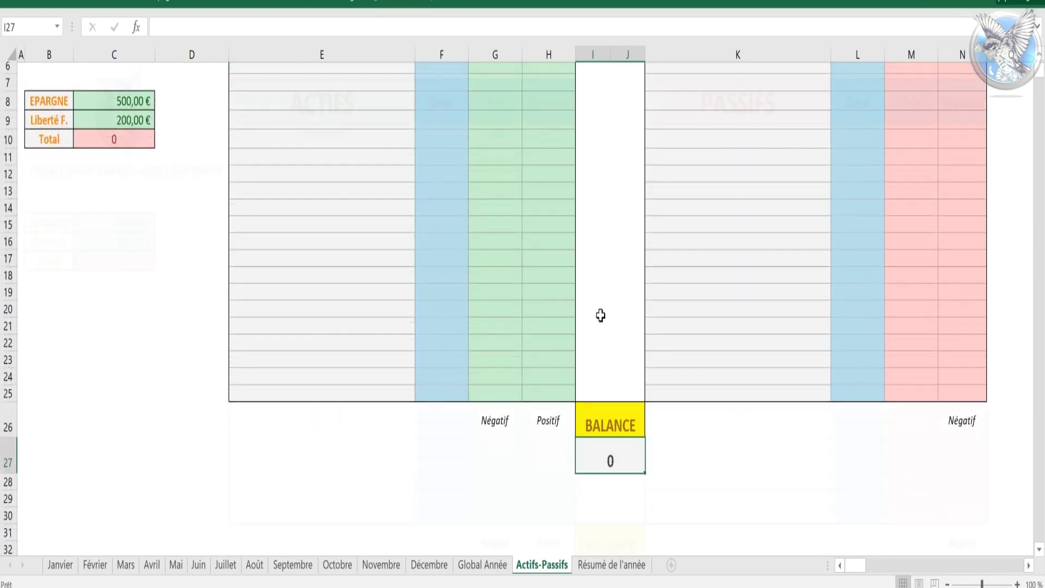
{"action": "scroll", "coordinate": [600, 315], "scroll_direction": "up", "scroll_amount": 2}
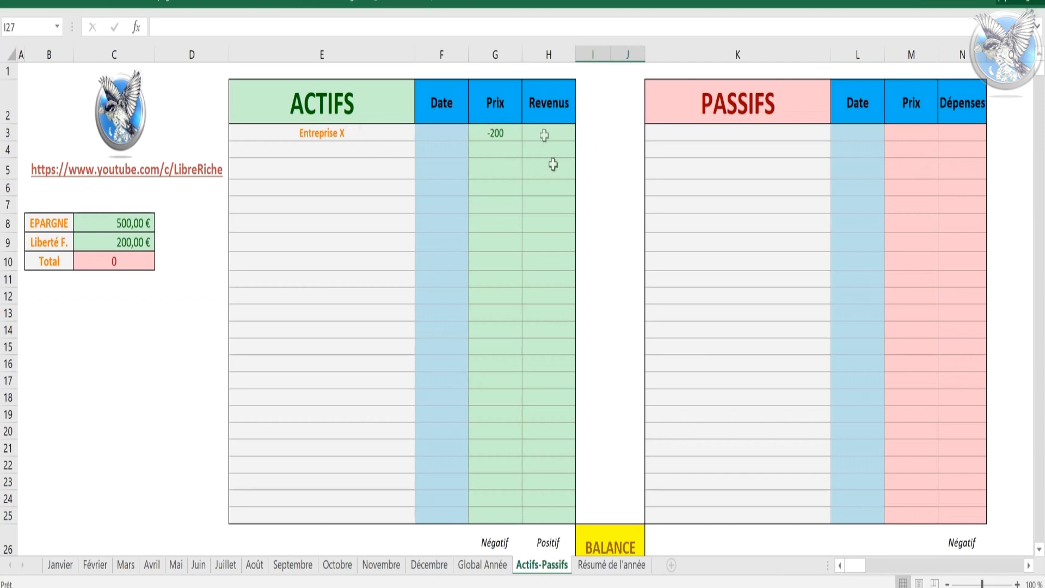
{"action": "scroll", "coordinate": [593, 305], "scroll_direction": "down", "scroll_amount": 2}
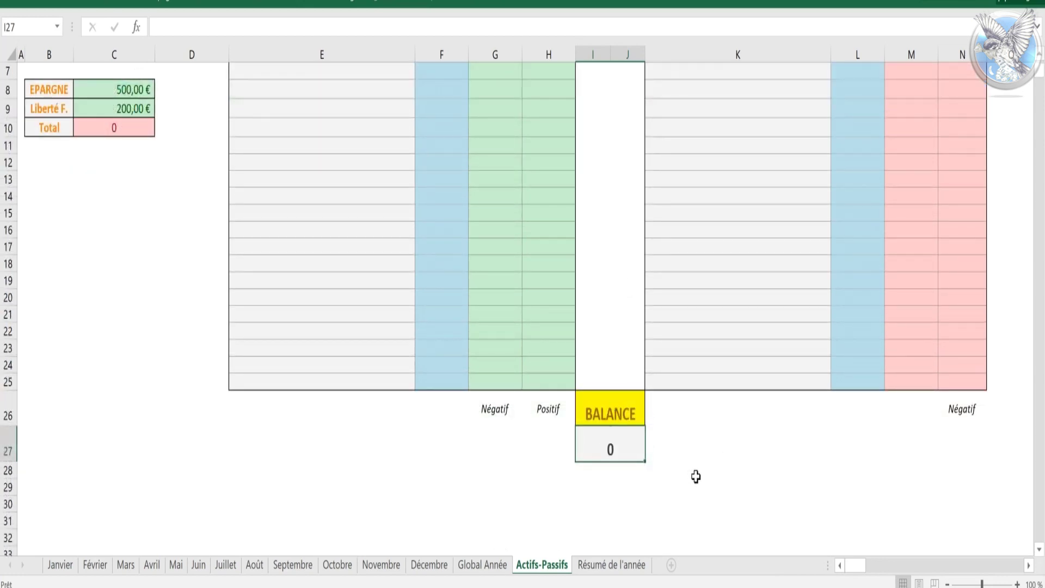
{"action": "scroll", "coordinate": [683, 483], "scroll_direction": "up", "scroll_amount": 2}
- Enter Revenus of 10 for Entreprise X in the ACTIFS table, and check the effect on BALANCE
{"action": "left_click", "coordinate": [518, 132]}
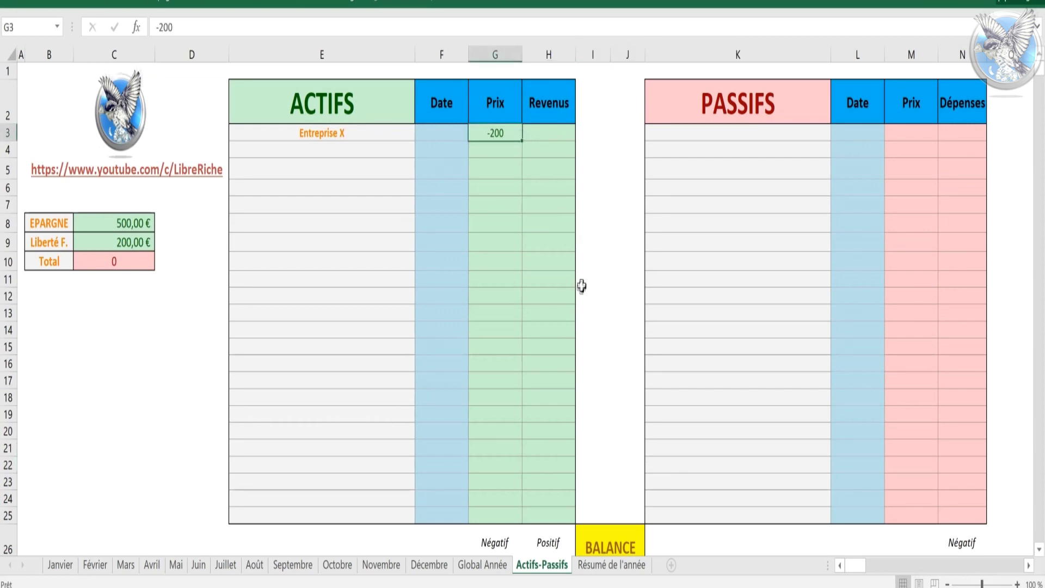
{"action": "left_click", "coordinate": [543, 133]}
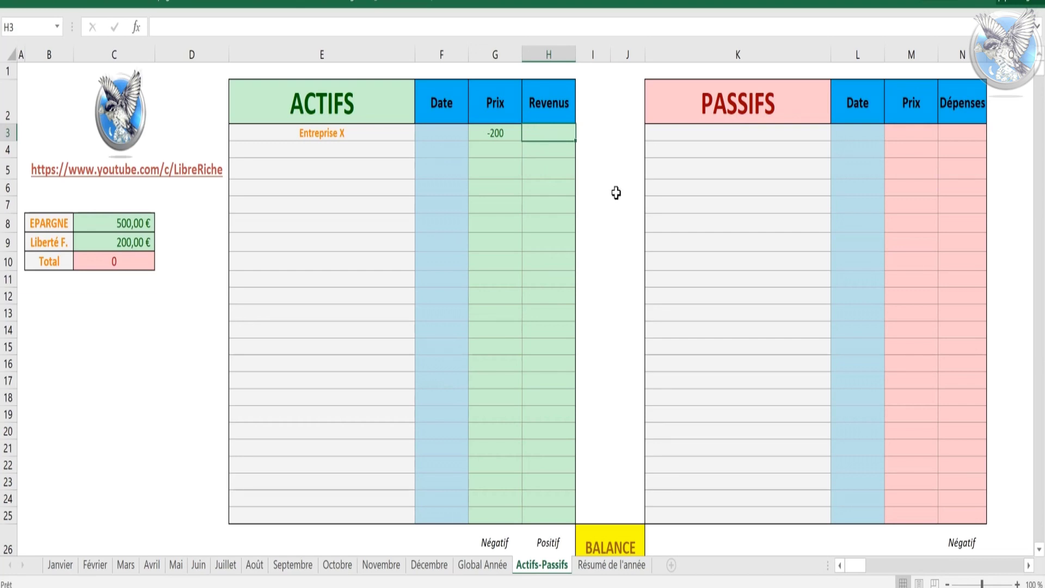
{"action": "type", "text": "10"}
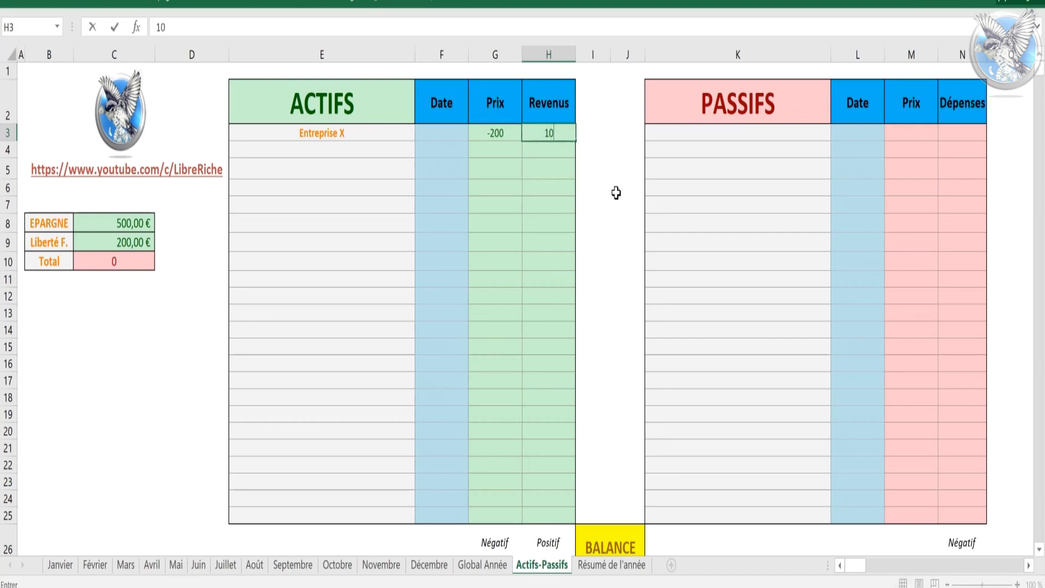
{"action": "key", "text": "Return"}
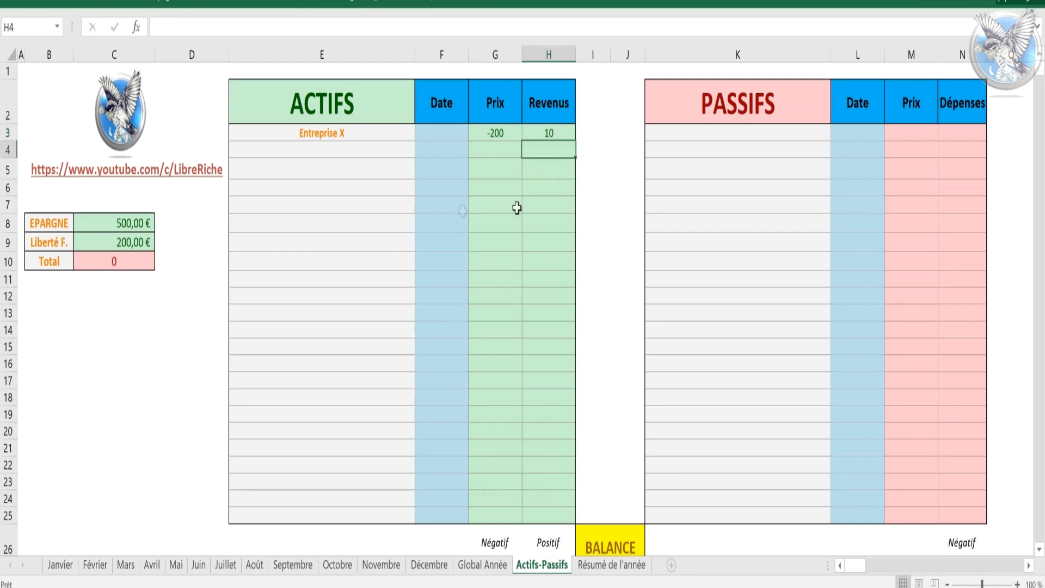
{"action": "scroll", "coordinate": [560, 187], "scroll_direction": "down", "scroll_amount": 2}
{"action": "left_click", "coordinate": [626, 426]}
{"action": "left_click", "coordinate": [614, 448]}
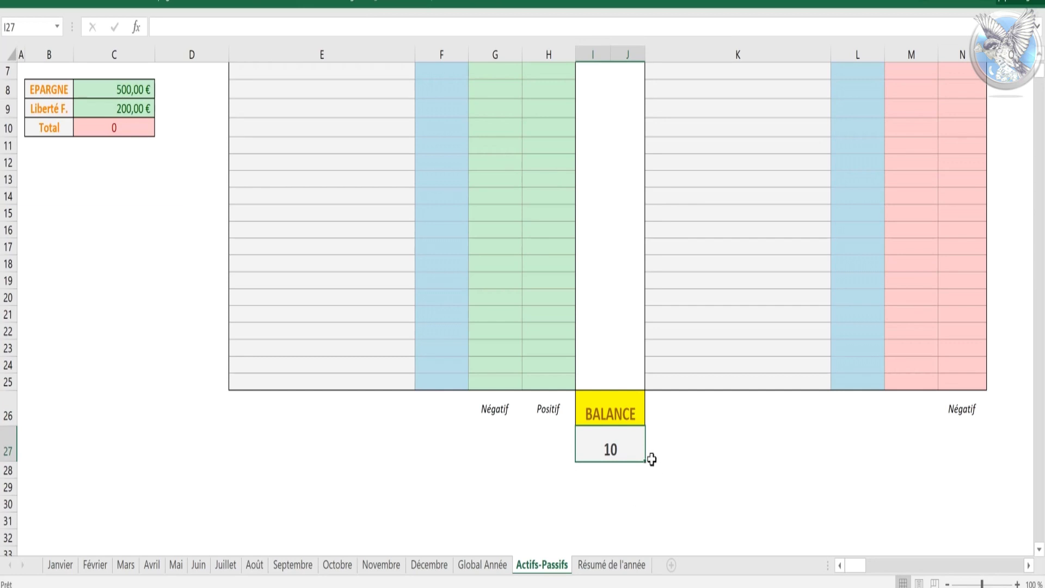
{"action": "scroll", "coordinate": [650, 465], "scroll_direction": "up", "scroll_amount": 2}
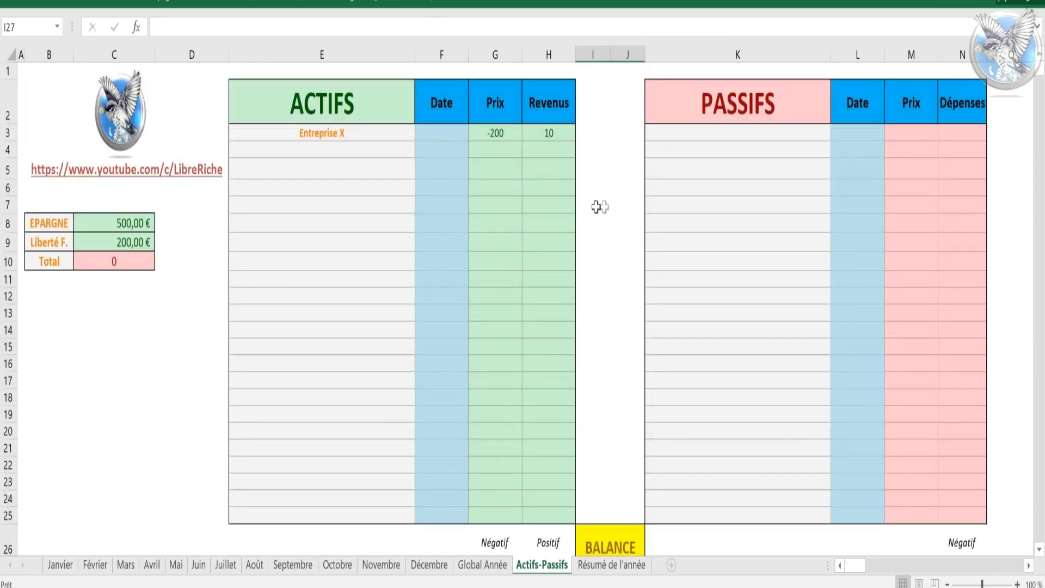
- Enter "crédit conso" as the first item in the PASSIFS table
{"action": "left_click", "coordinate": [717, 135]}
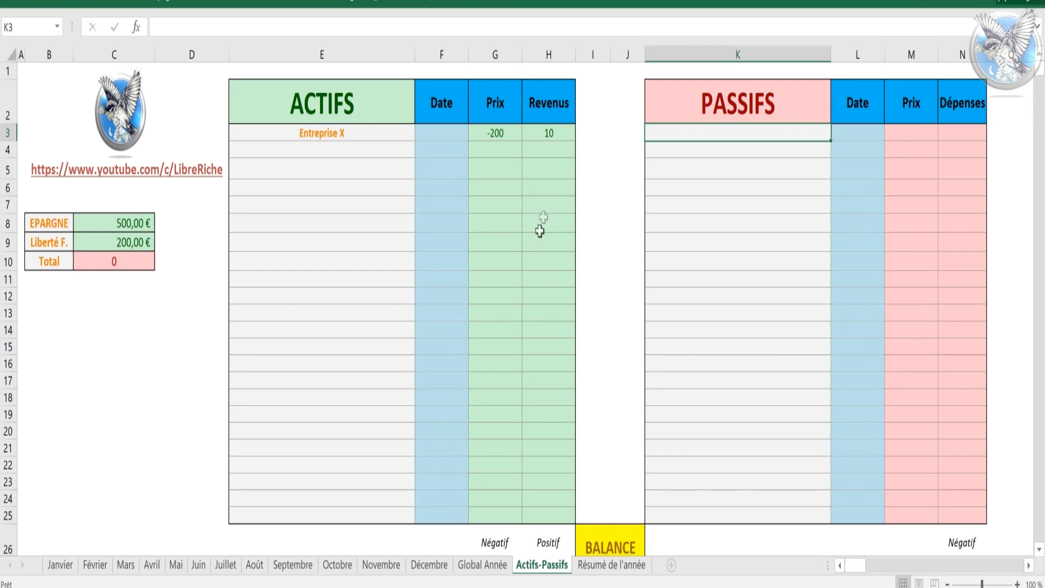
{"action": "type", "text": "crédit conso"}
{"action": "key", "text": "Return"}
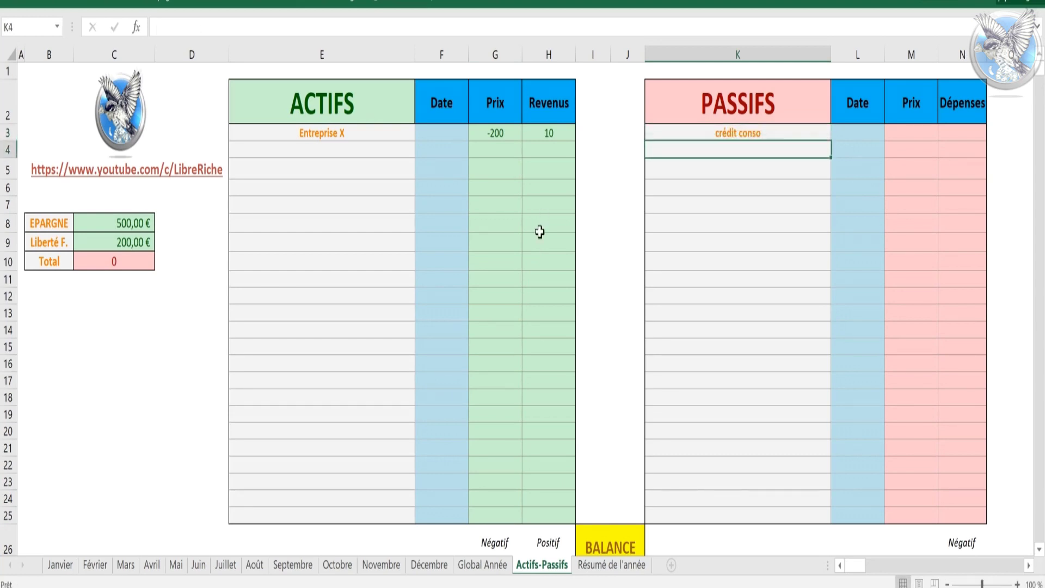
- Set the Dépenses of crédit conso to -50, and check the effect on BALANCE
{"action": "left_click", "coordinate": [963, 132]}
{"action": "type", "text": "50"}
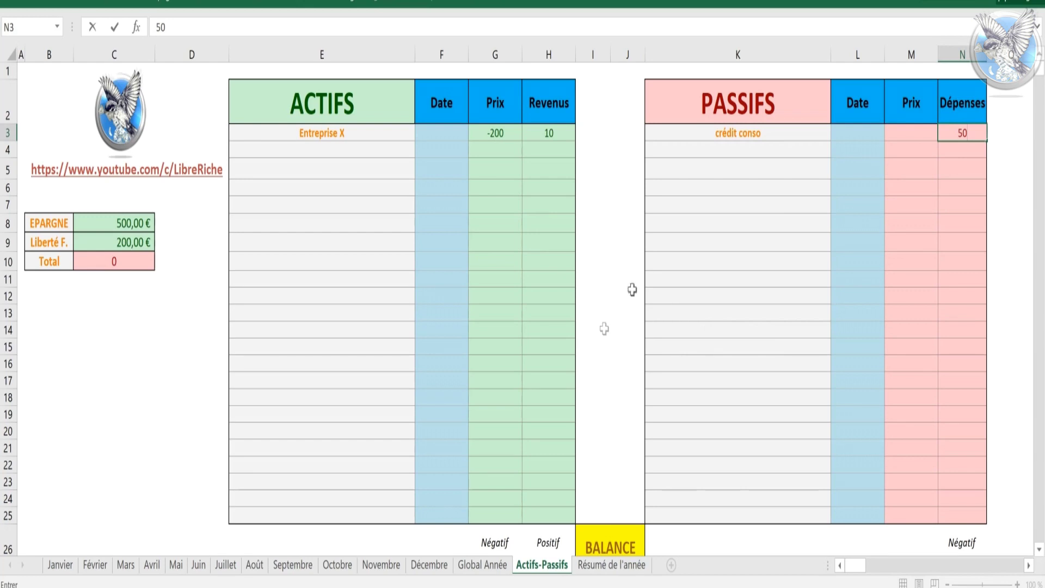
{"action": "scroll", "coordinate": [626, 269], "scroll_direction": "down", "scroll_amount": 1}
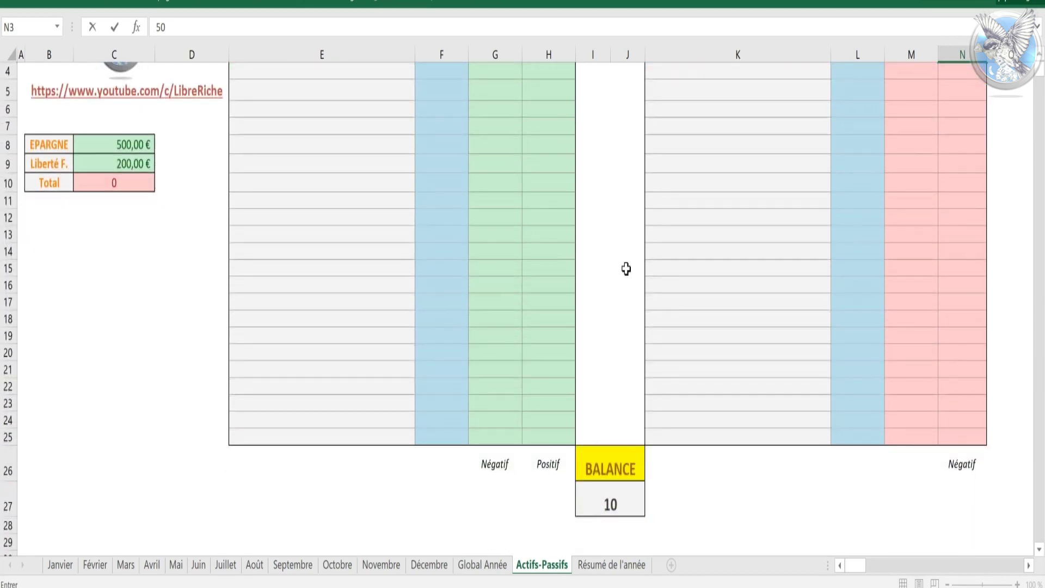
{"action": "scroll", "coordinate": [730, 240], "scroll_direction": "up", "scroll_amount": 1}
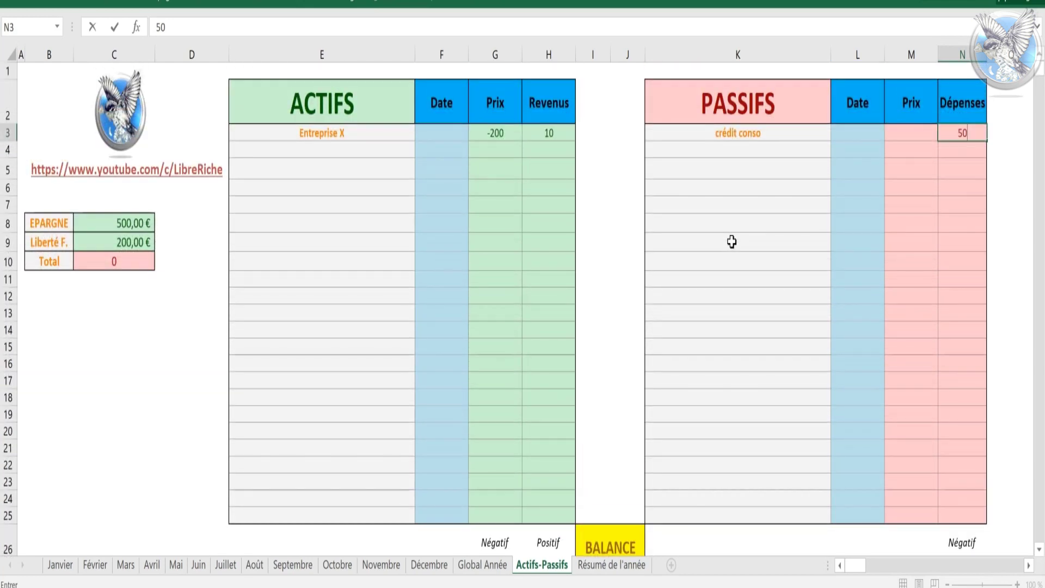
{"action": "key", "text": "BackSpace"}
{"action": "key", "text": "BackSpace"}
{"action": "type", "text": "-50"}
{"action": "key", "text": "Return"}
{"action": "scroll", "coordinate": [639, 229], "scroll_direction": "down", "scroll_amount": 3}
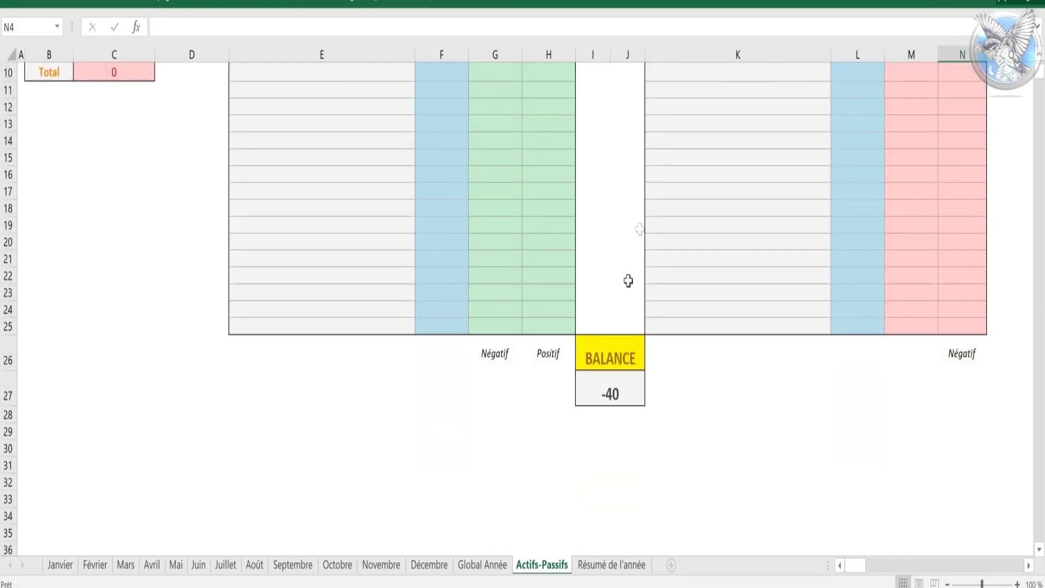
{"action": "left_click", "coordinate": [610, 394]}
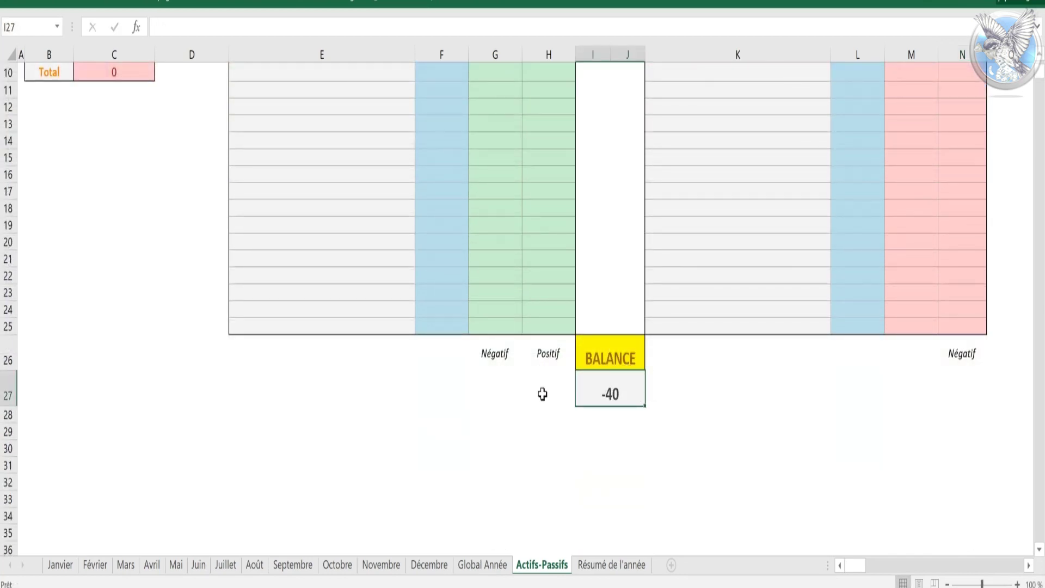
{"action": "scroll", "coordinate": [627, 441], "scroll_direction": "up", "scroll_amount": 3}
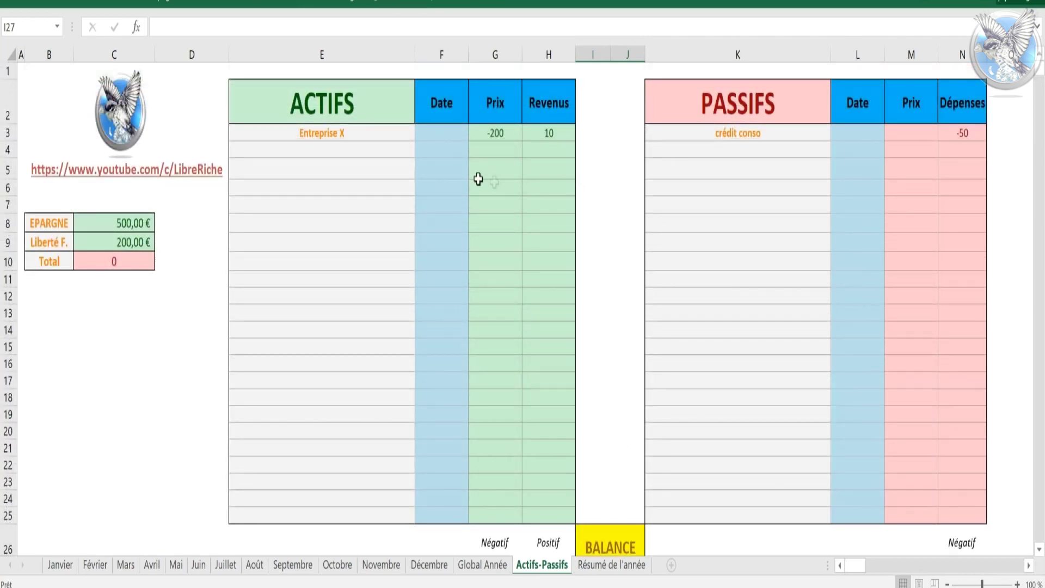
- Enter Dépenses of -150 in the second PASSIFS row, and check the effect on BALANCE
{"action": "left_click", "coordinate": [748, 152]}
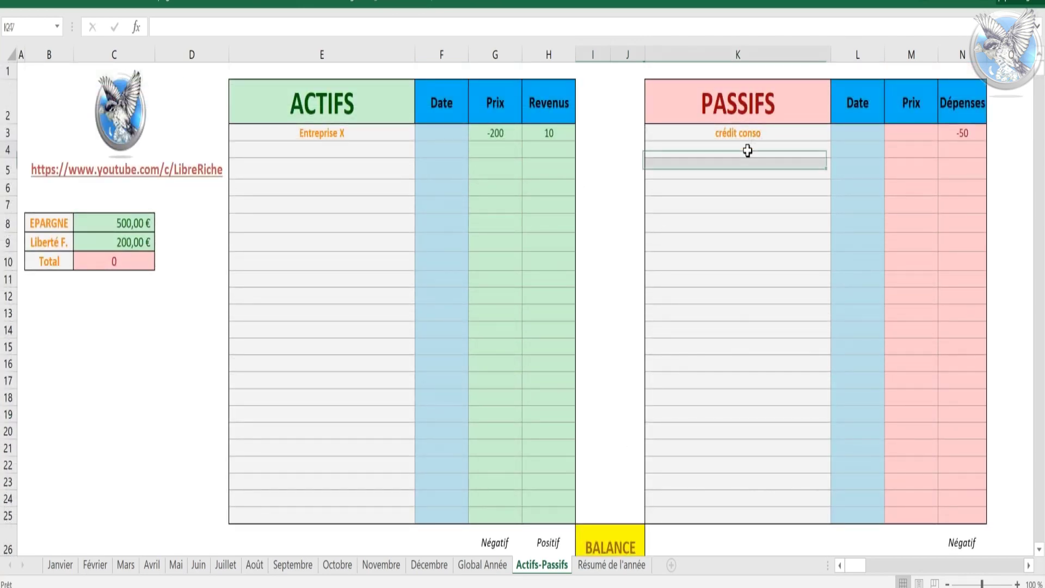
{"action": "left_click", "coordinate": [968, 149]}
{"action": "type", "text": "-150"}
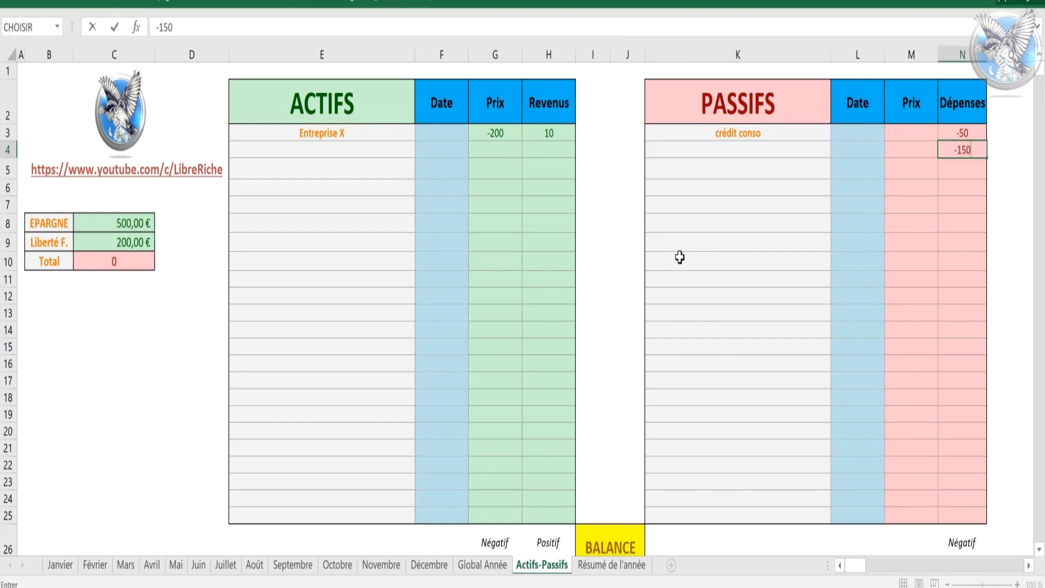
{"action": "key", "text": "Return"}
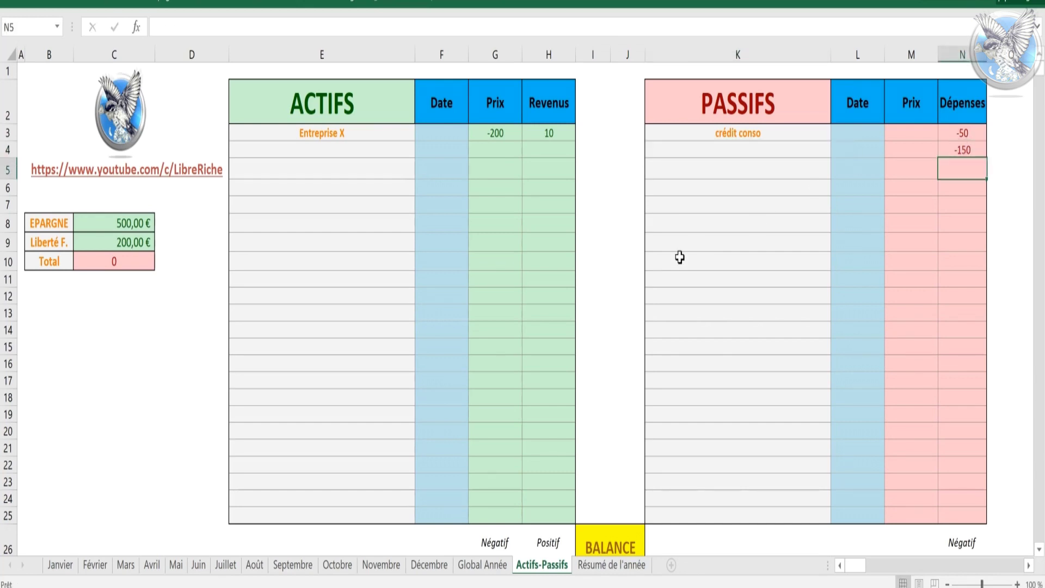
{"action": "scroll", "coordinate": [676, 259], "scroll_direction": "down", "scroll_amount": 3}
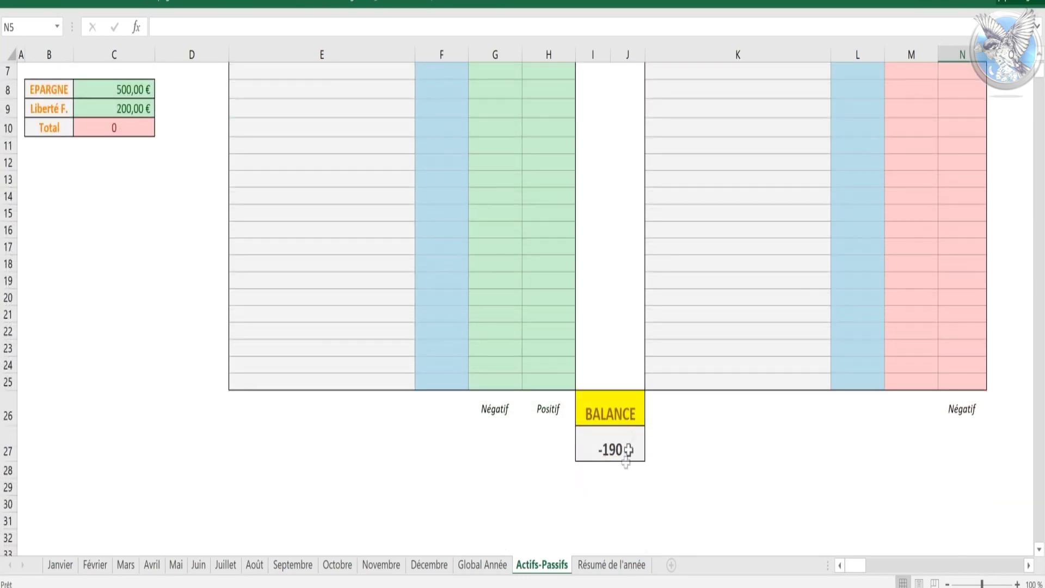
{"action": "scroll", "coordinate": [633, 432], "scroll_direction": "up", "scroll_amount": 1}
{"action": "scroll", "coordinate": [691, 339], "scroll_direction": "up", "scroll_amount": 1}
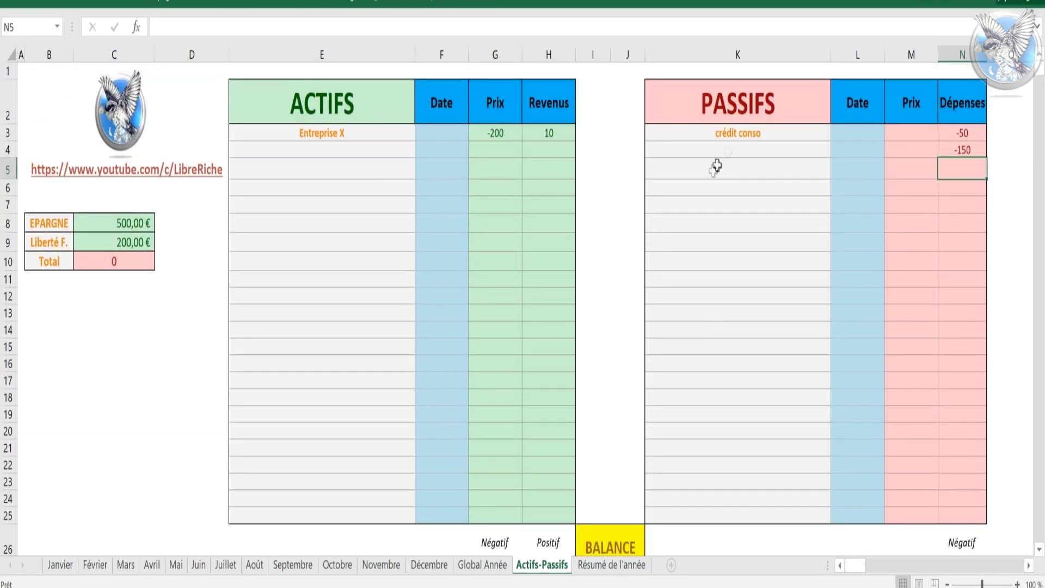
{"action": "scroll", "coordinate": [714, 289], "scroll_direction": "down", "scroll_amount": 1}
{"action": "left_click", "coordinate": [618, 495]}
{"action": "scroll", "coordinate": [723, 334], "scroll_direction": "up", "scroll_amount": 1}
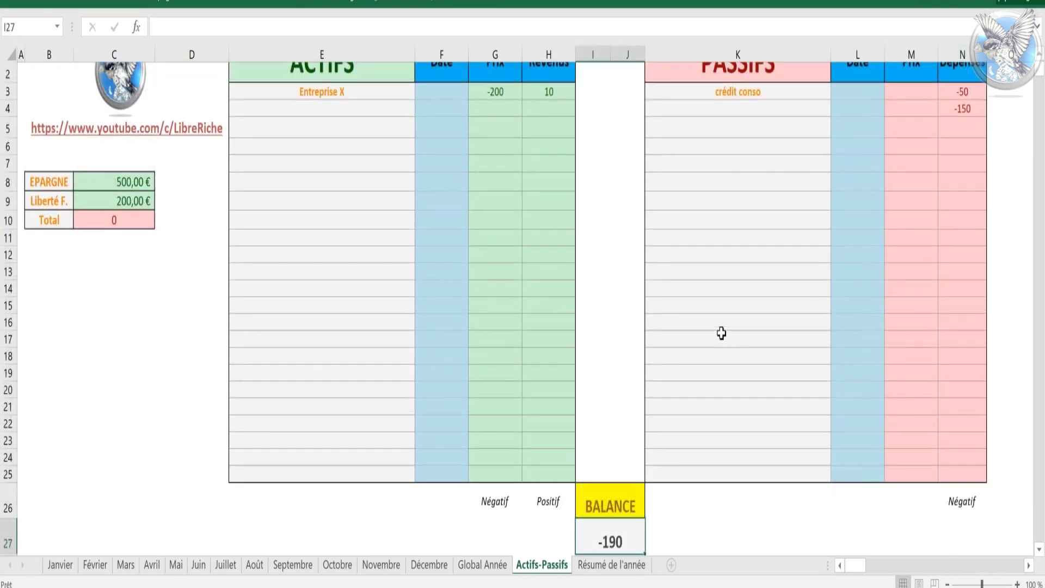
- Name the second PASSIFS item "voiture", and review the BALANCE cell again
{"action": "left_click", "coordinate": [753, 150]}
{"action": "type", "text": "voiture"}
{"action": "key", "text": "Return"}
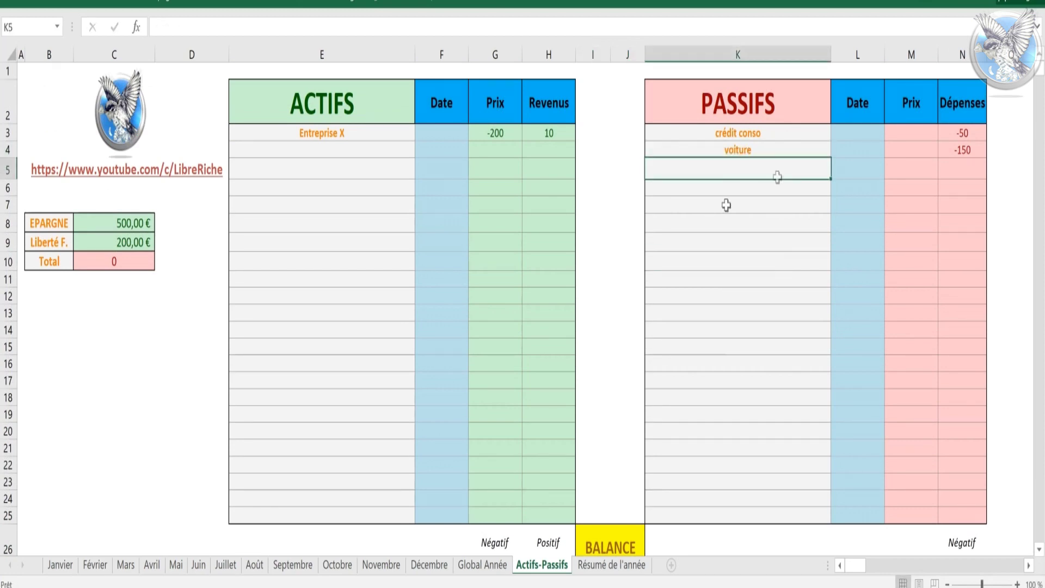
{"action": "scroll", "coordinate": [644, 285], "scroll_direction": "down", "scroll_amount": 1}
{"action": "scroll", "coordinate": [574, 321], "scroll_direction": "up", "scroll_amount": 1}
{"action": "scroll", "coordinate": [599, 403], "scroll_direction": "down", "scroll_amount": 1}
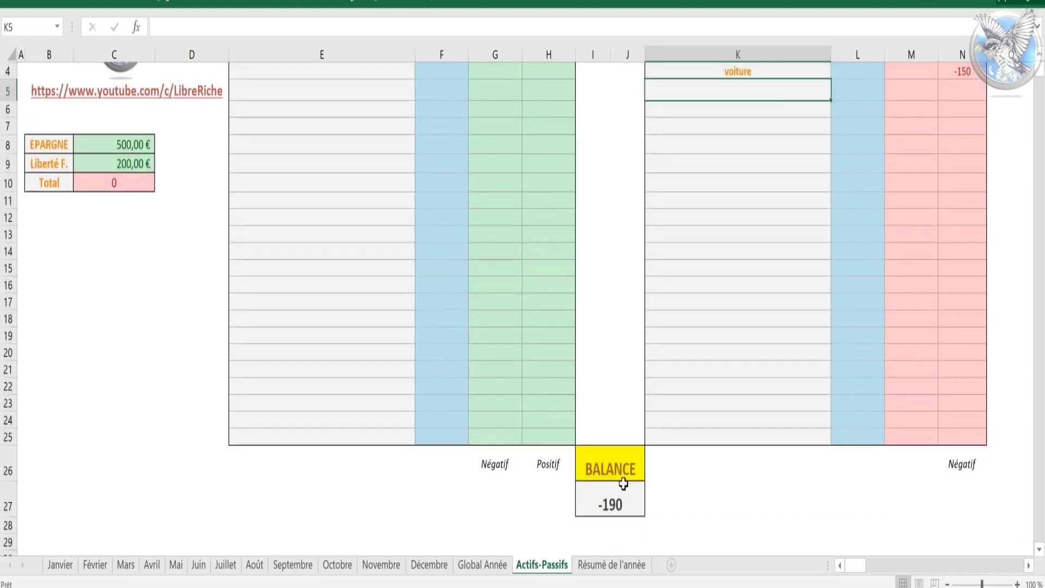
{"action": "left_click", "coordinate": [624, 506]}
{"action": "scroll", "coordinate": [606, 355], "scroll_direction": "up", "scroll_amount": 1}
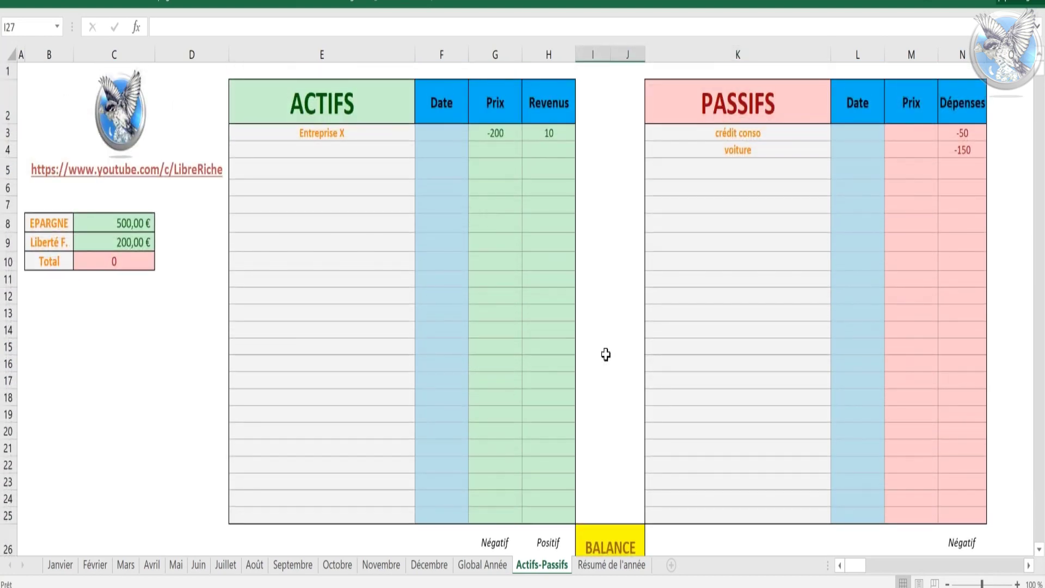
- Enter Revenus of 40 and 300 in the second and third rows of the ACTIFS table
{"action": "left_click", "coordinate": [375, 154]}
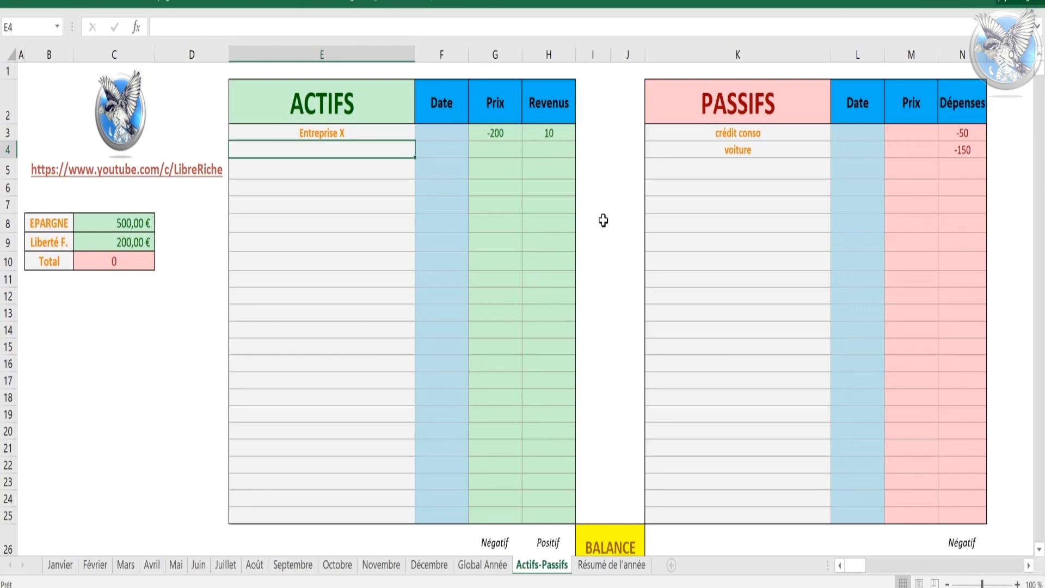
{"action": "left_click", "coordinate": [565, 150]}
{"action": "type", "text": "40"}
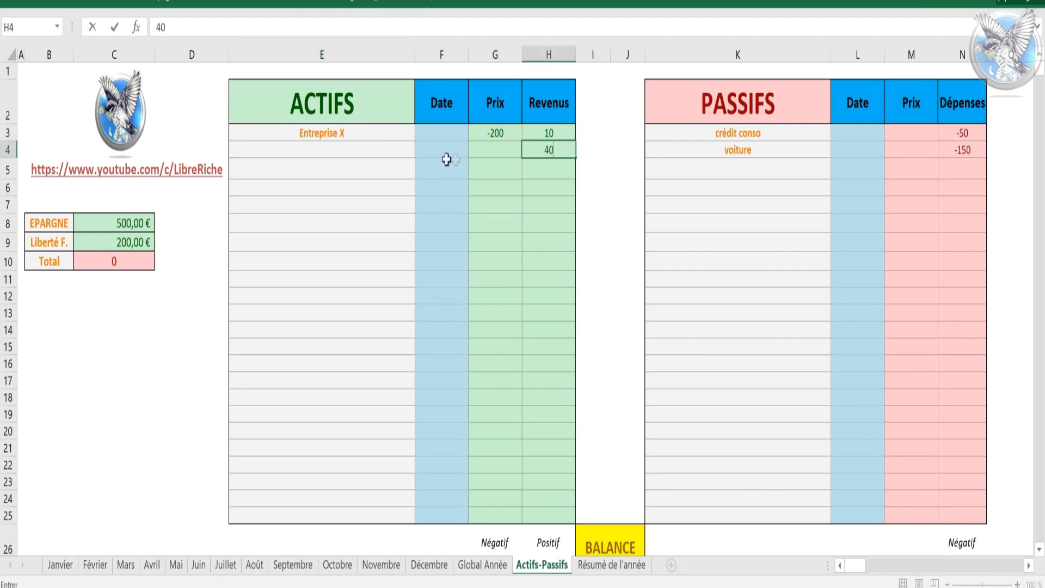
{"action": "key", "text": "Return"}
{"action": "type", "text": "300"}
{"action": "key", "text": "Return"}
{"action": "left_click", "coordinate": [366, 144]}
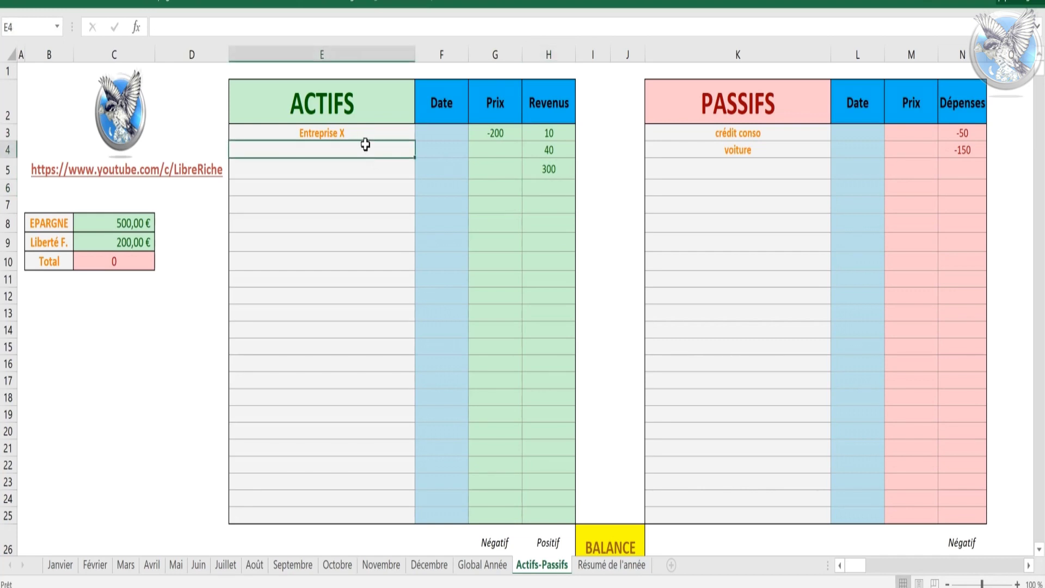
- Name the second and third ACTIFS items "garage" and "appartement", and check the BALANCE cell
{"action": "type", "text": "garage"}
{"action": "key", "text": "Return"}
{"action": "type", "text": "appartement"}
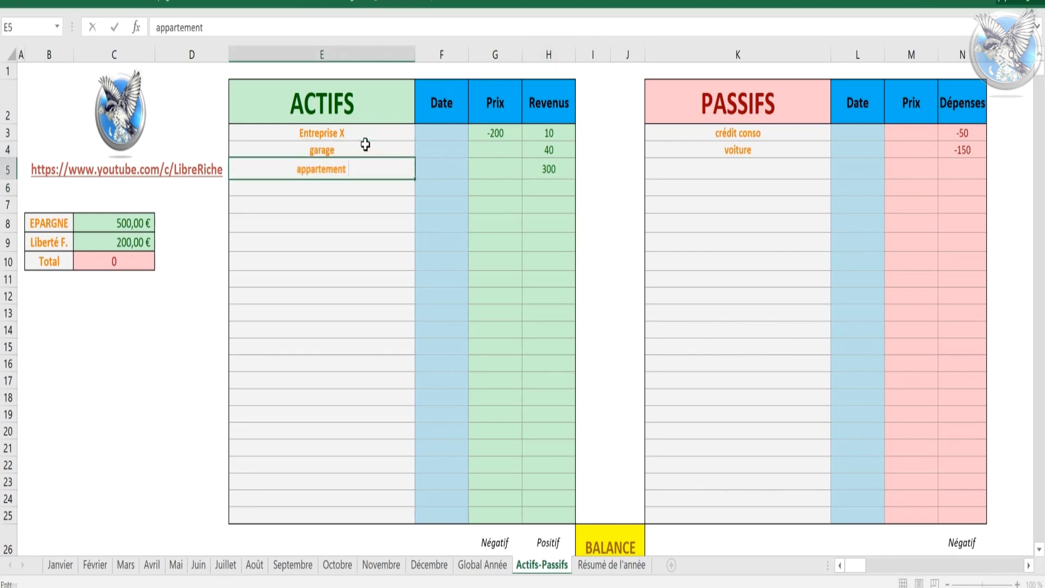
{"action": "key", "text": "Return"}
{"action": "scroll", "coordinate": [343, 214], "scroll_direction": "down", "scroll_amount": 2}
{"action": "left_click", "coordinate": [575, 443]}
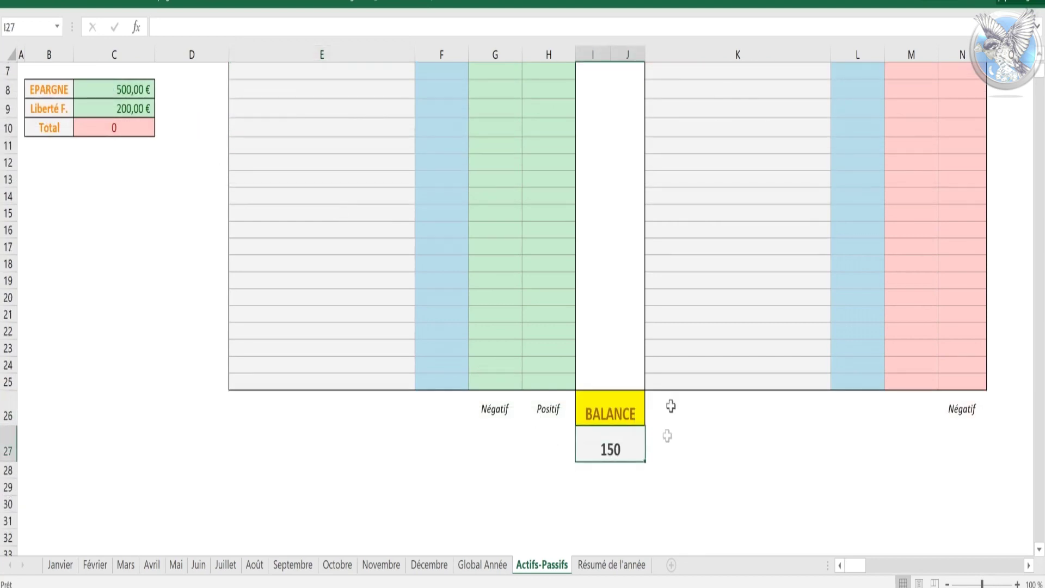
- Review the Date, Prix and Revenus columns of the ACTIFS table against the BALANCE cell
{"action": "scroll", "coordinate": [602, 432], "scroll_direction": "up", "scroll_amount": 2}
{"action": "left_click_drag", "start_coordinate": [436, 97], "coordinate": [551, 319]}
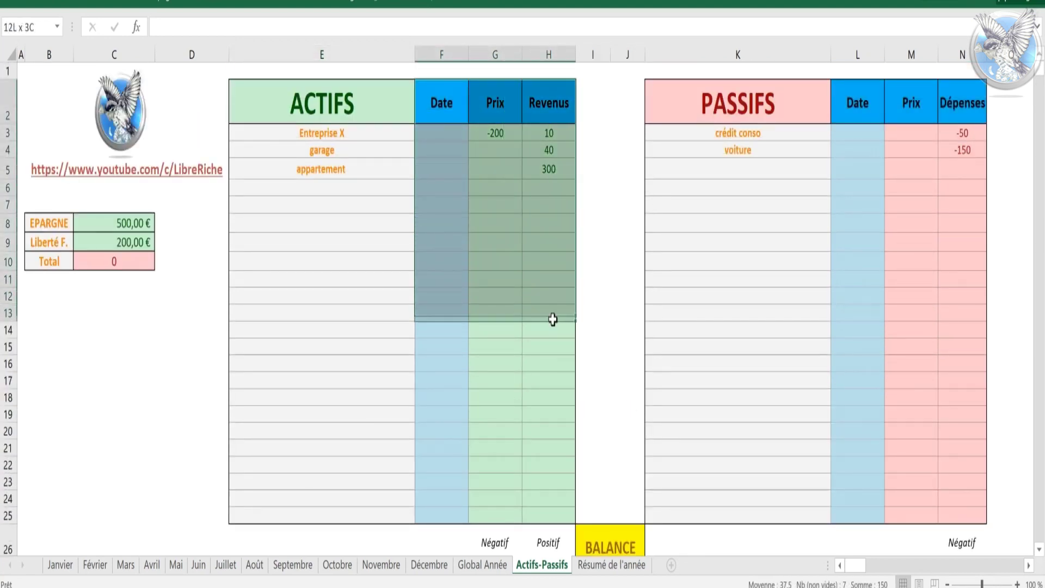
{"action": "left_click", "coordinate": [502, 247]}
{"action": "scroll", "coordinate": [605, 264], "scroll_direction": "down", "scroll_amount": 2}
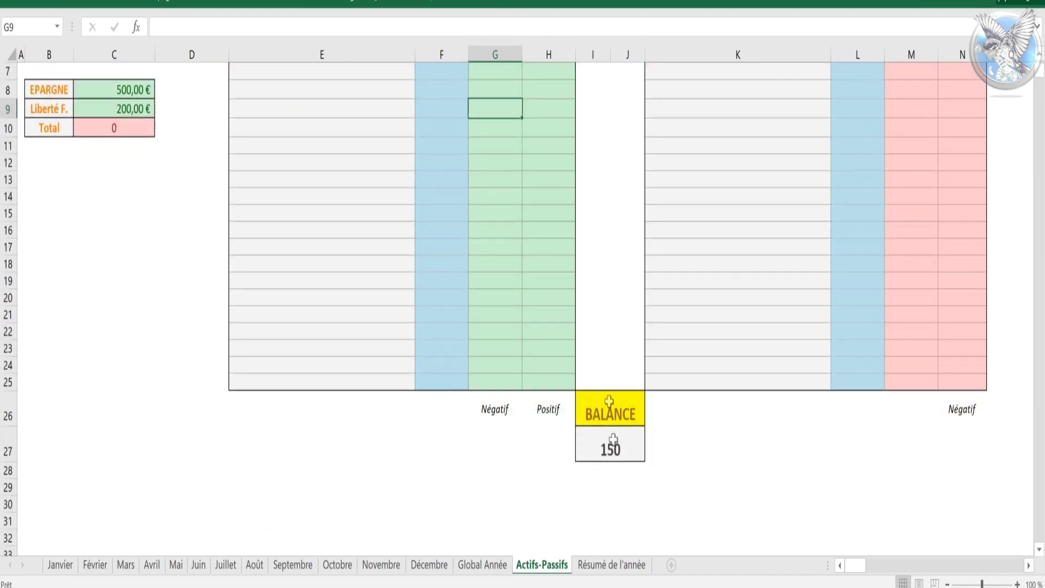
{"action": "left_click", "coordinate": [622, 449]}
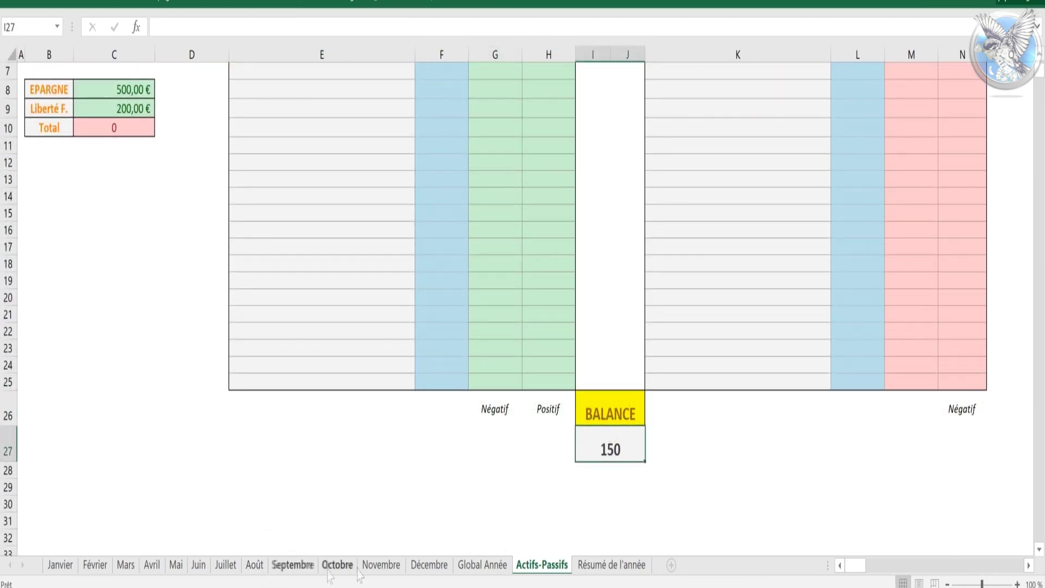
{"action": "scroll", "coordinate": [545, 486], "scroll_direction": "up", "scroll_amount": 2}
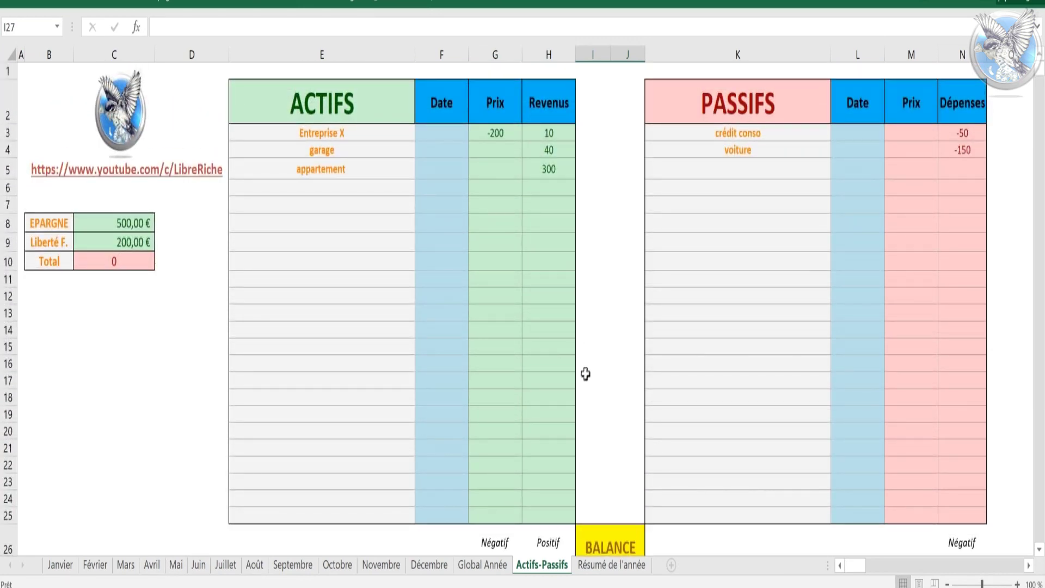
{"action": "scroll", "coordinate": [574, 375], "scroll_direction": "down", "scroll_amount": 1}
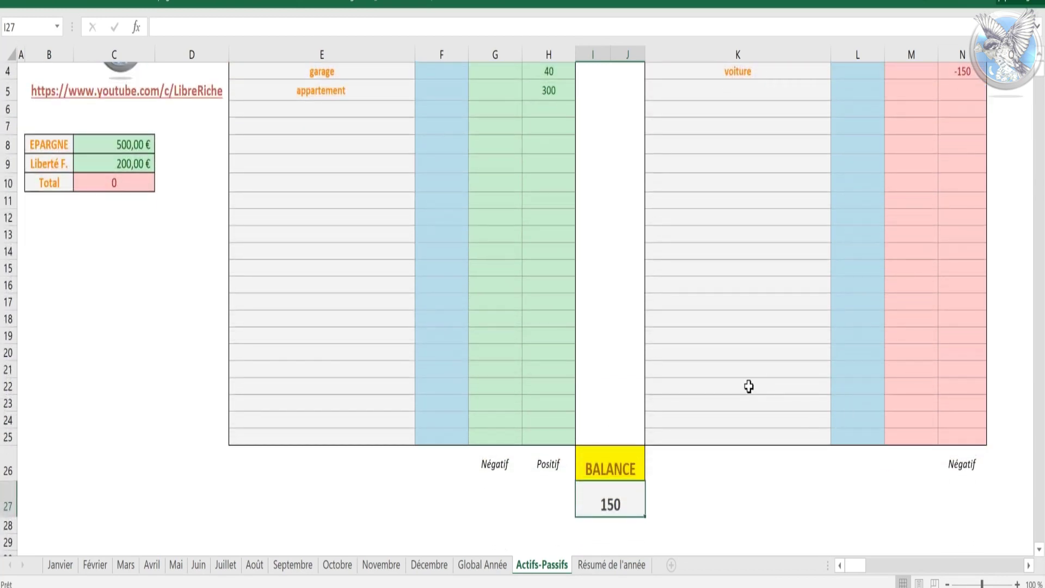
{"action": "scroll", "coordinate": [655, 370], "scroll_direction": "up", "scroll_amount": 1}
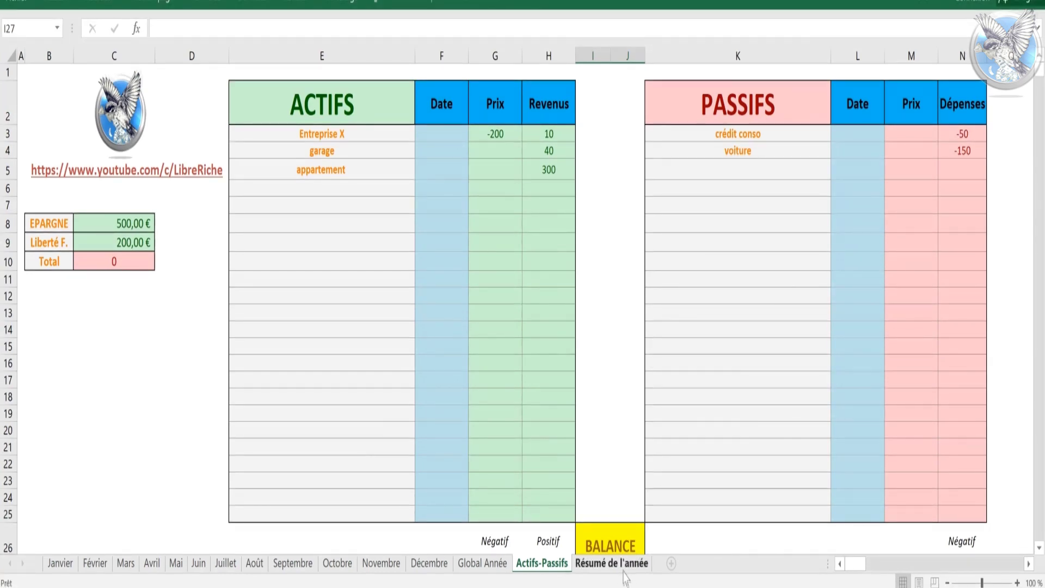
- Open the Résumé de l'année sheet and examine the monthly REVENUS and FRAIS tables with their yearly totals
{"action": "left_click", "coordinate": [625, 566]}
{"action": "scroll", "coordinate": [821, 488], "scroll_direction": "up", "scroll_amount": 7}
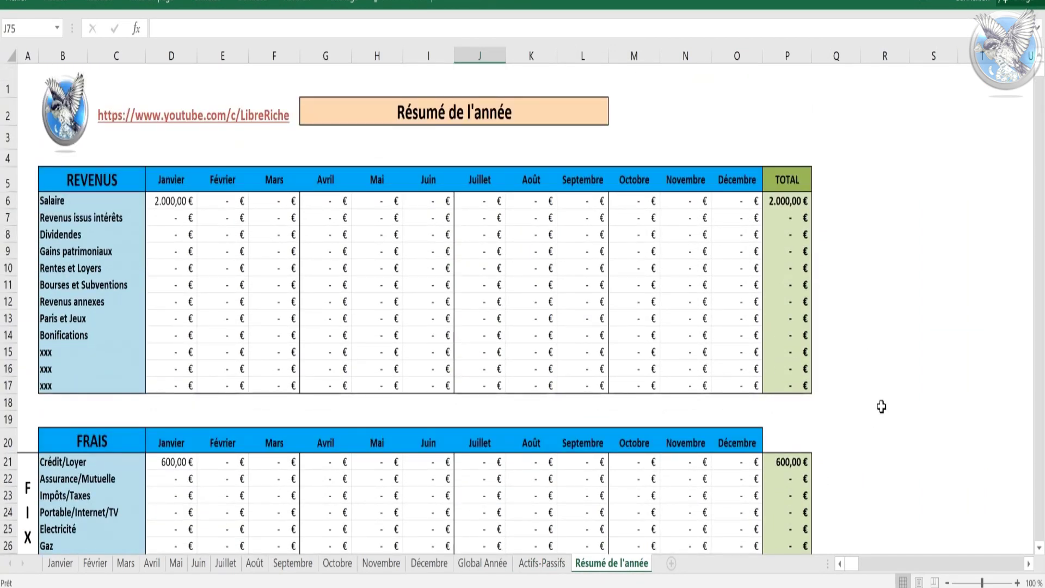
{"action": "scroll", "coordinate": [869, 368], "scroll_direction": "down", "scroll_amount": 2}
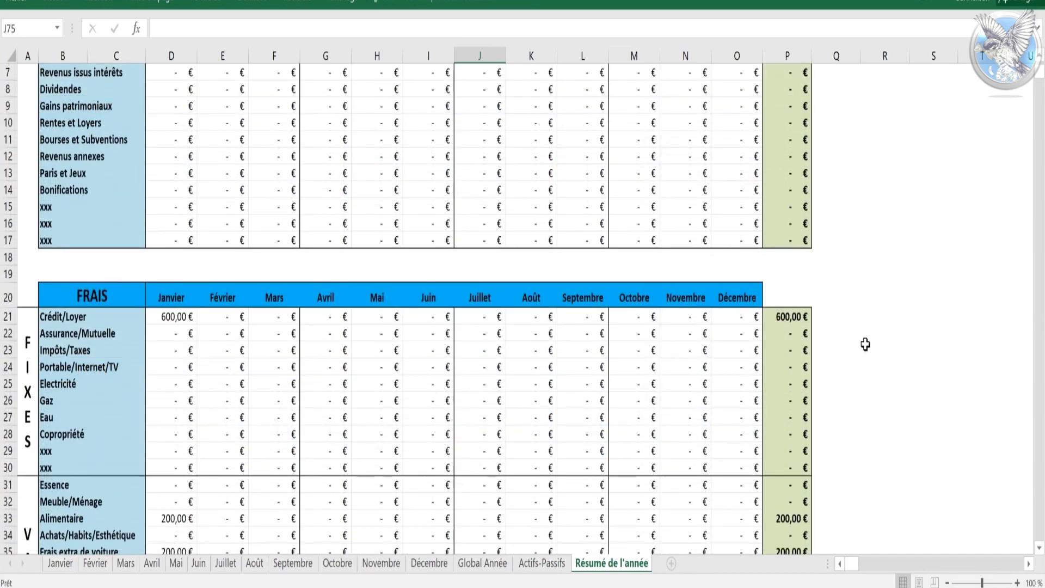
{"action": "scroll", "coordinate": [863, 340], "scroll_direction": "down", "scroll_amount": 4}
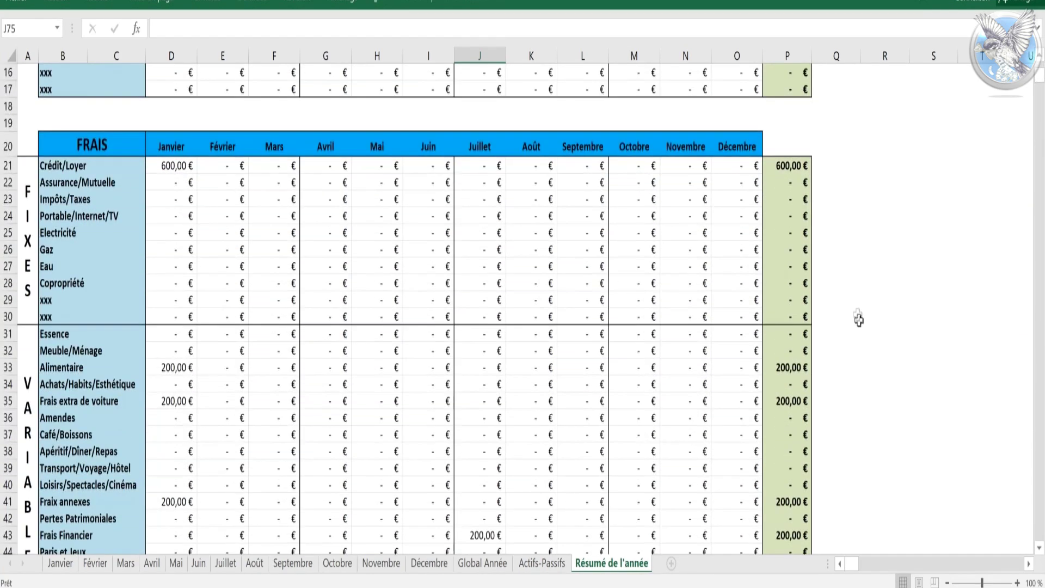
{"action": "scroll", "coordinate": [857, 313], "scroll_direction": "down", "scroll_amount": 1}
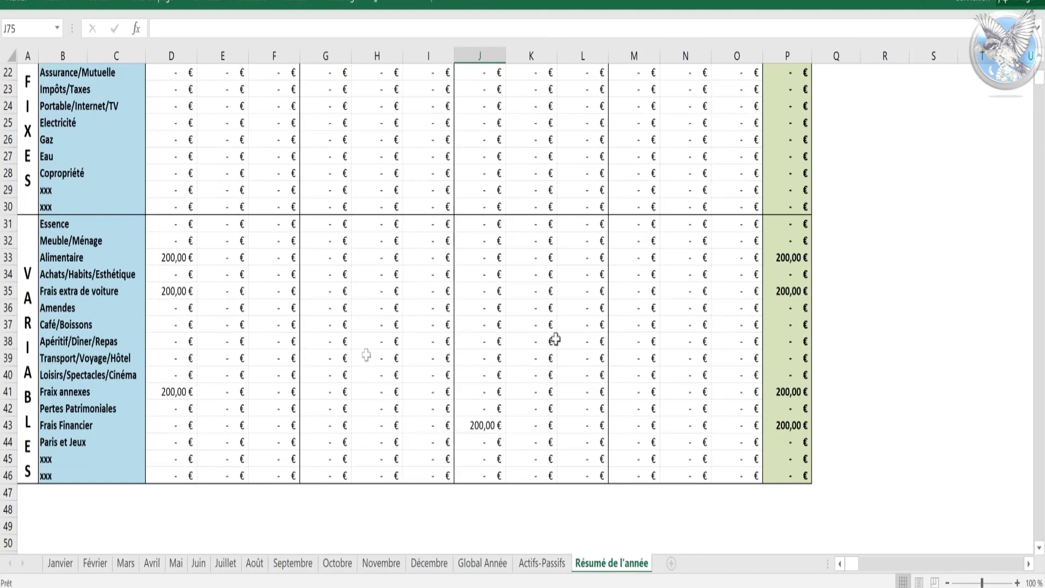
{"action": "scroll", "coordinate": [547, 420], "scroll_direction": "up", "scroll_amount": 1}
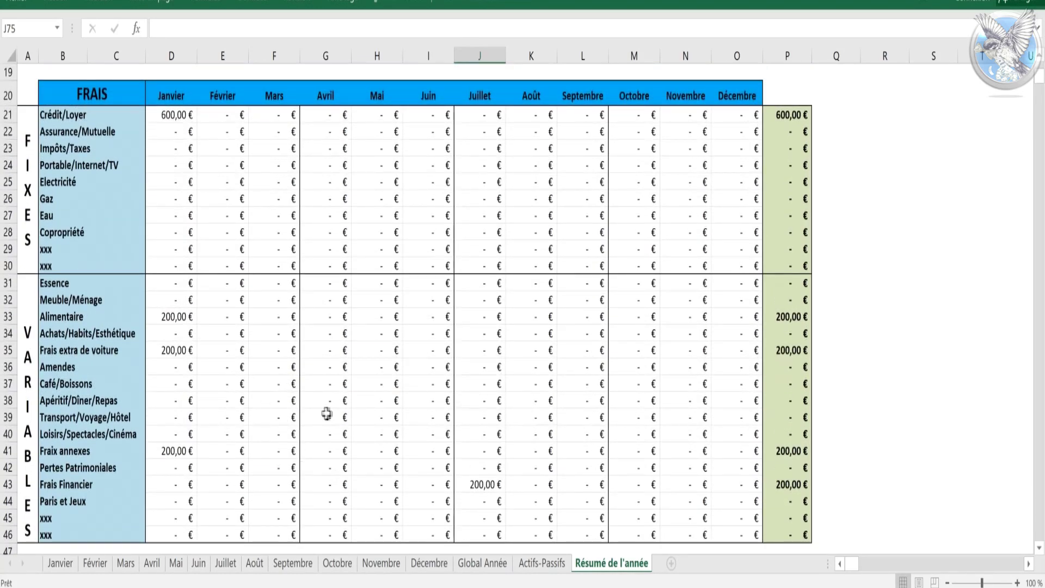
{"action": "scroll", "coordinate": [327, 414], "scroll_direction": "up", "scroll_amount": 6}
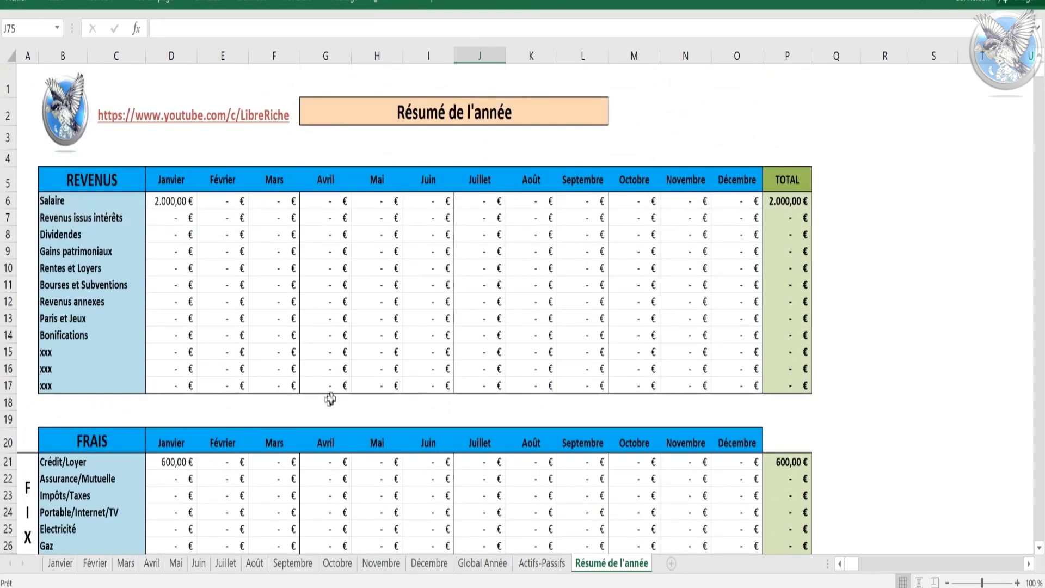
{"action": "scroll", "coordinate": [232, 375], "scroll_direction": "down", "scroll_amount": 4}
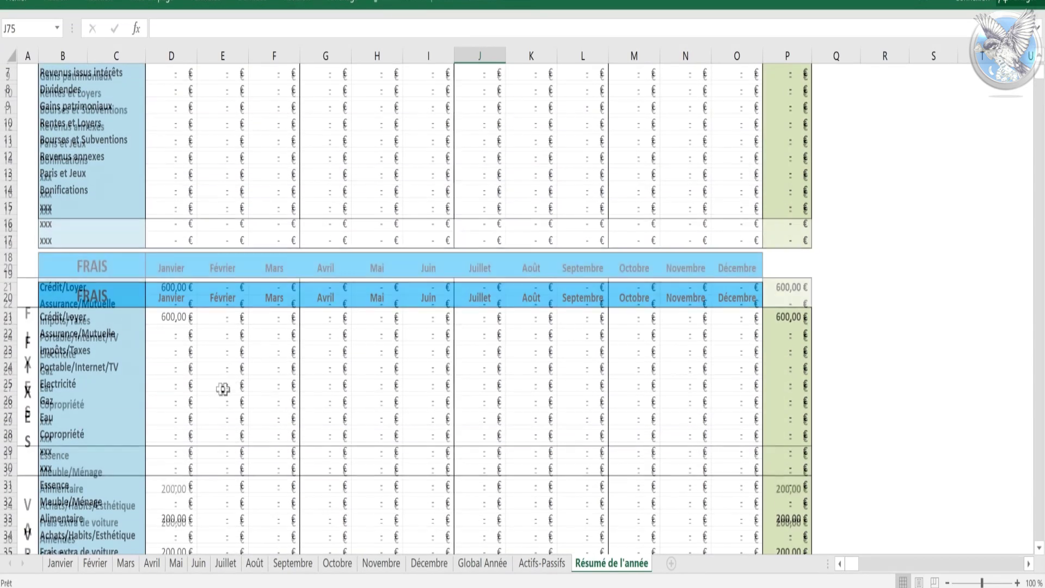
{"action": "scroll", "coordinate": [221, 388], "scroll_direction": "up", "scroll_amount": 4}
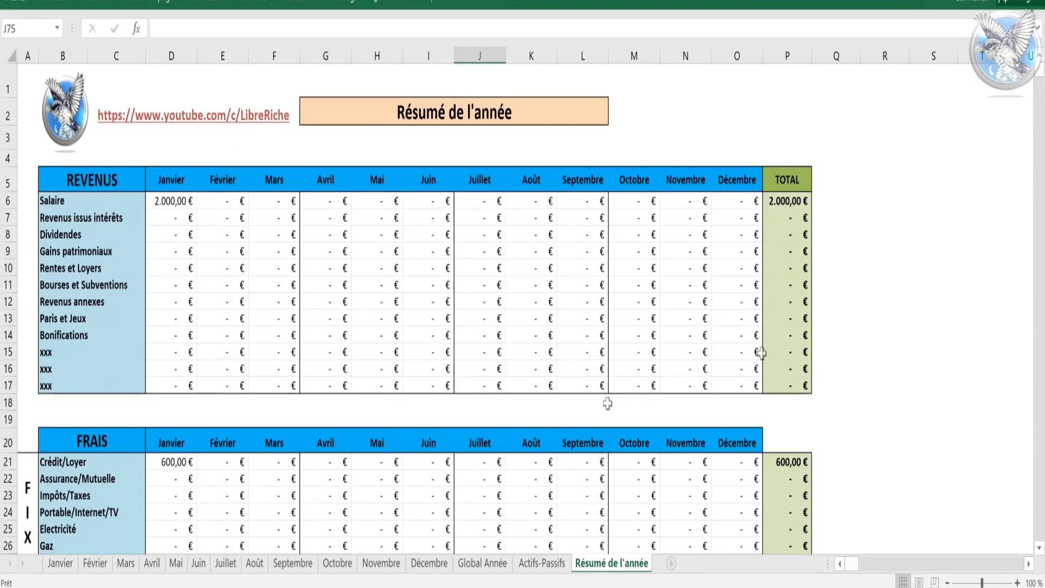
{"action": "scroll", "coordinate": [292, 310], "scroll_direction": "down", "scroll_amount": 6}
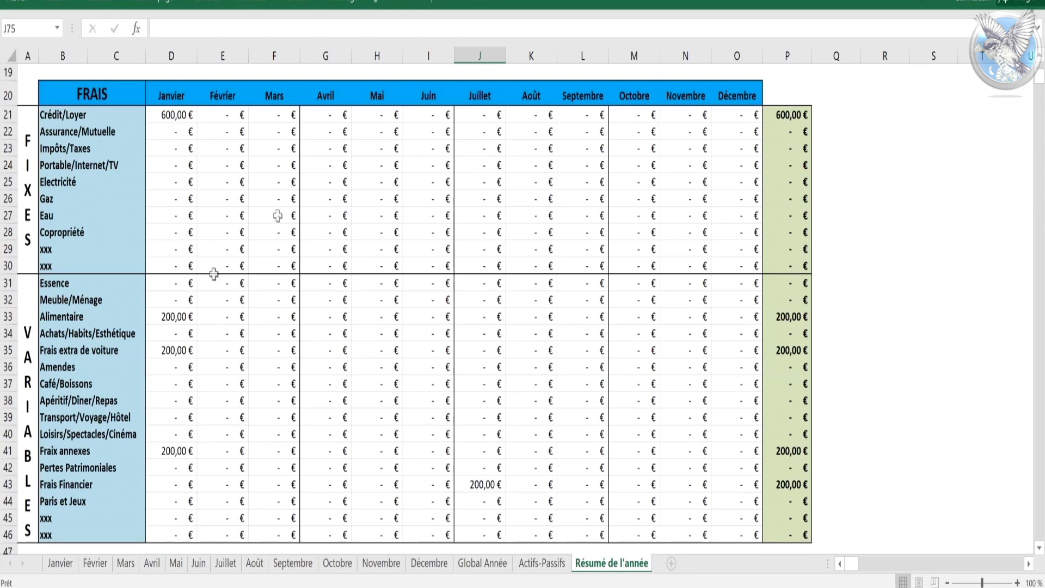
{"action": "scroll", "coordinate": [374, 427], "scroll_direction": "up", "scroll_amount": 6}
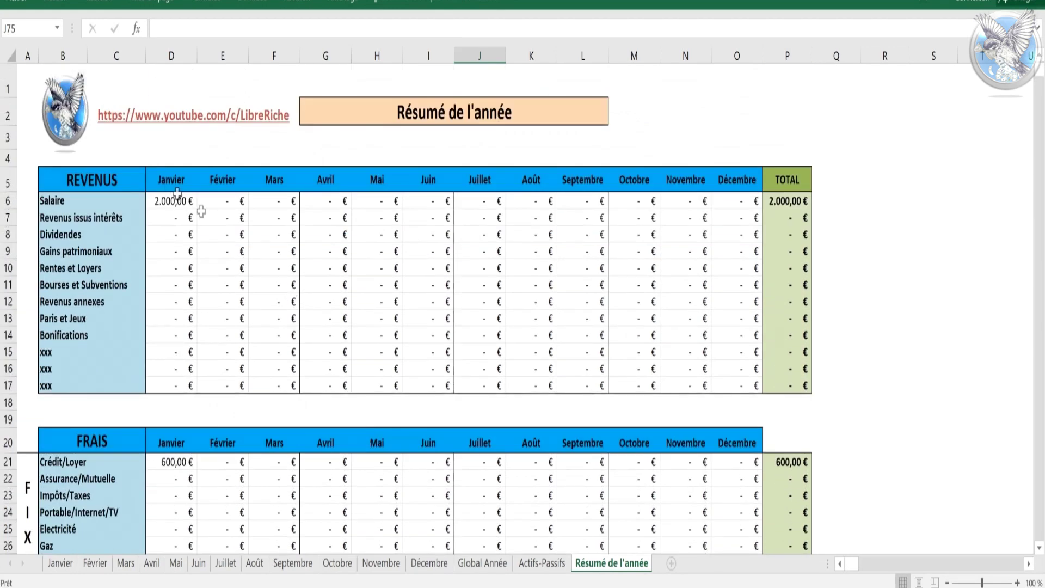
- Inspect the January amounts for Salaire in REVENUS and Crédit/Loyer in FRAIS
{"action": "left_click", "coordinate": [163, 209]}
{"action": "left_click", "coordinate": [87, 203]}
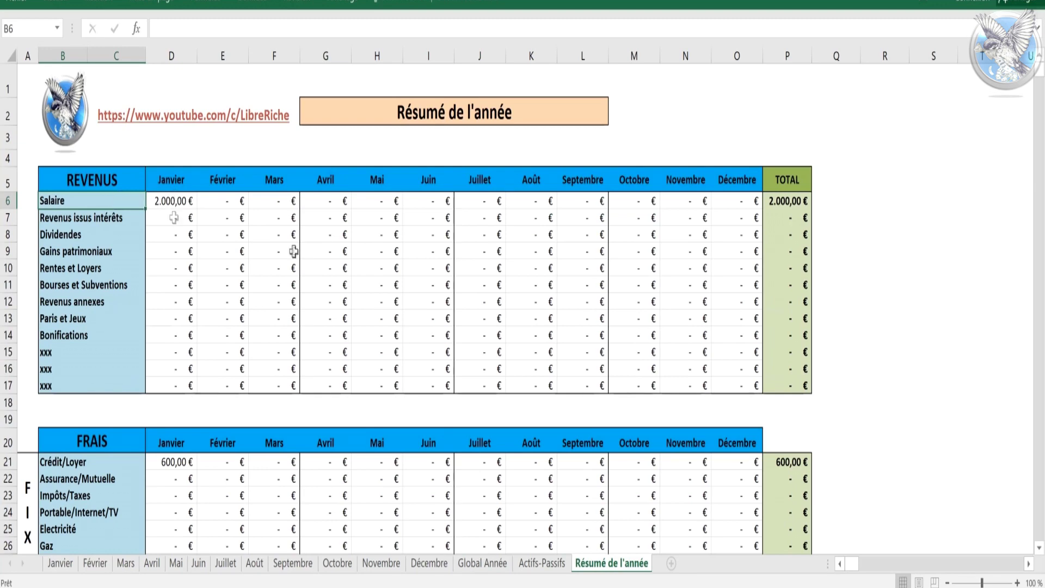
{"action": "scroll", "coordinate": [501, 283], "scroll_direction": "down", "scroll_amount": 6}
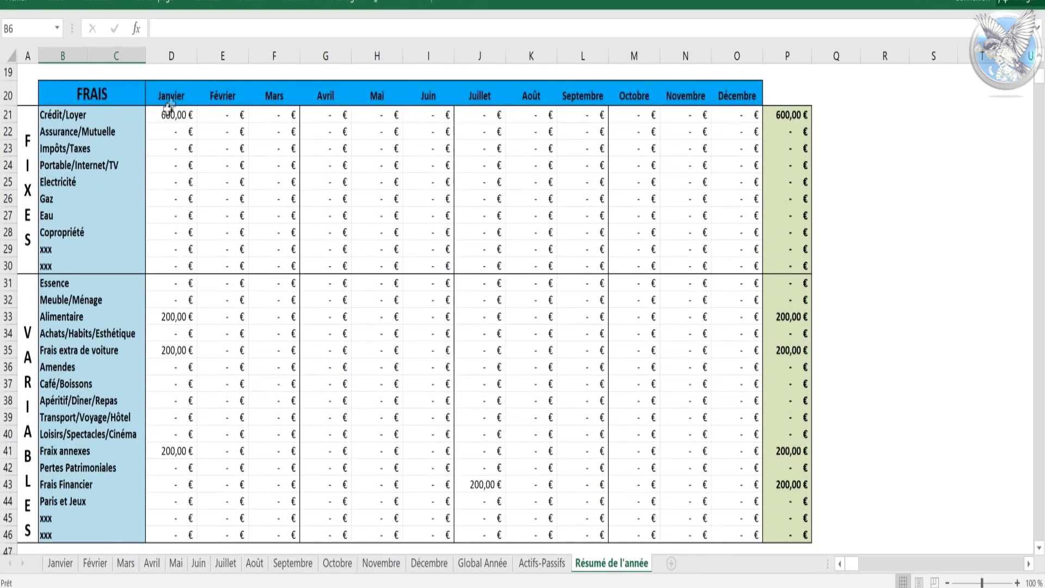
{"action": "left_click", "coordinate": [170, 113]}
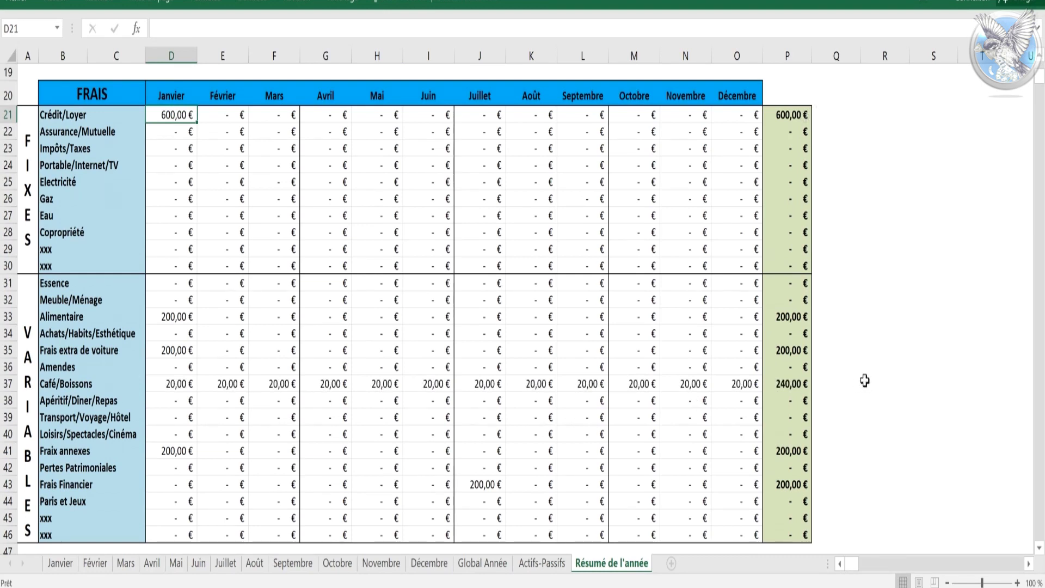
- Examine the Café/Boissons row across all months and its yearly total, and look over both summary tables again
{"action": "left_click", "coordinate": [9, 383]}
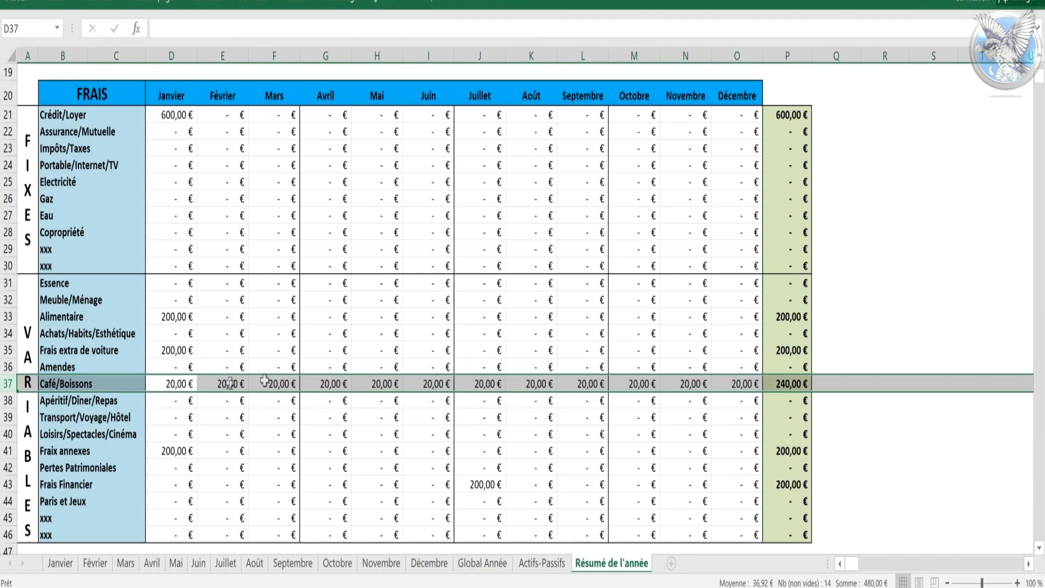
{"action": "left_click", "coordinate": [783, 381]}
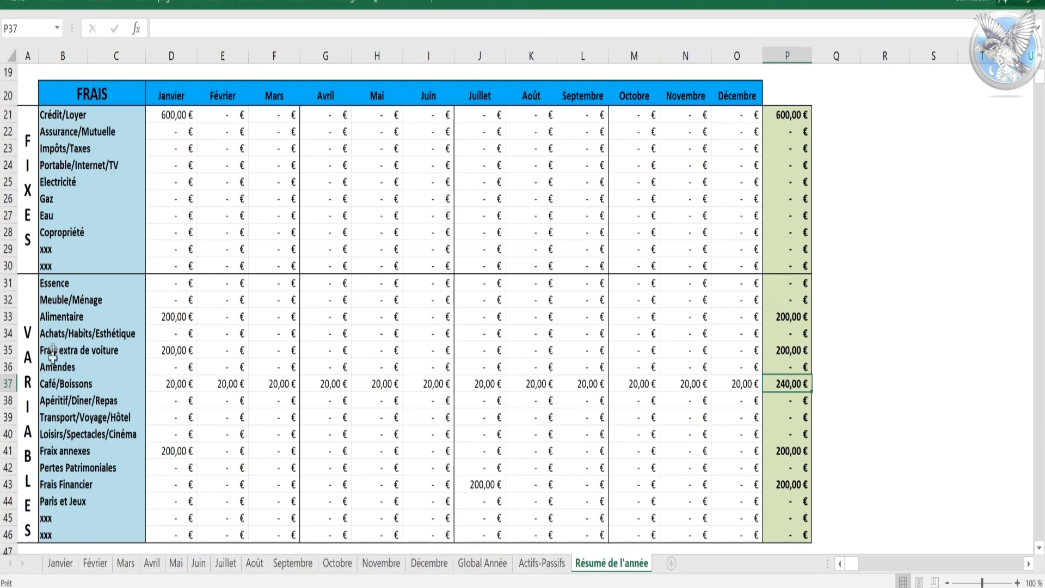
{"action": "left_click_drag", "start_coordinate": [54, 386], "coordinate": [837, 407]}
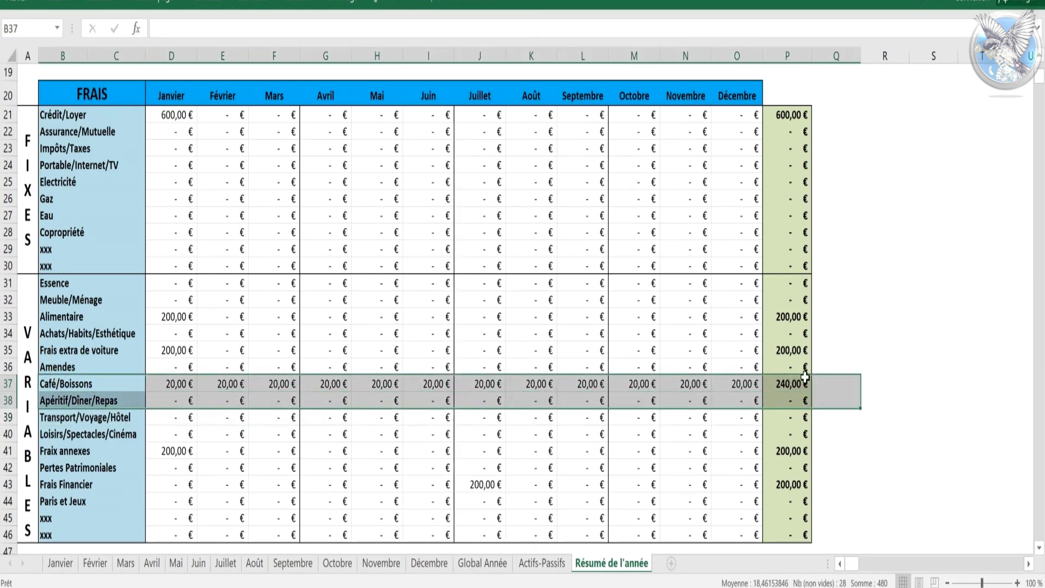
{"action": "left_click", "coordinate": [787, 385]}
{"action": "scroll", "coordinate": [833, 459], "scroll_direction": "down", "scroll_amount": 1}
{"action": "scroll", "coordinate": [834, 459], "scroll_direction": "up", "scroll_amount": 7}
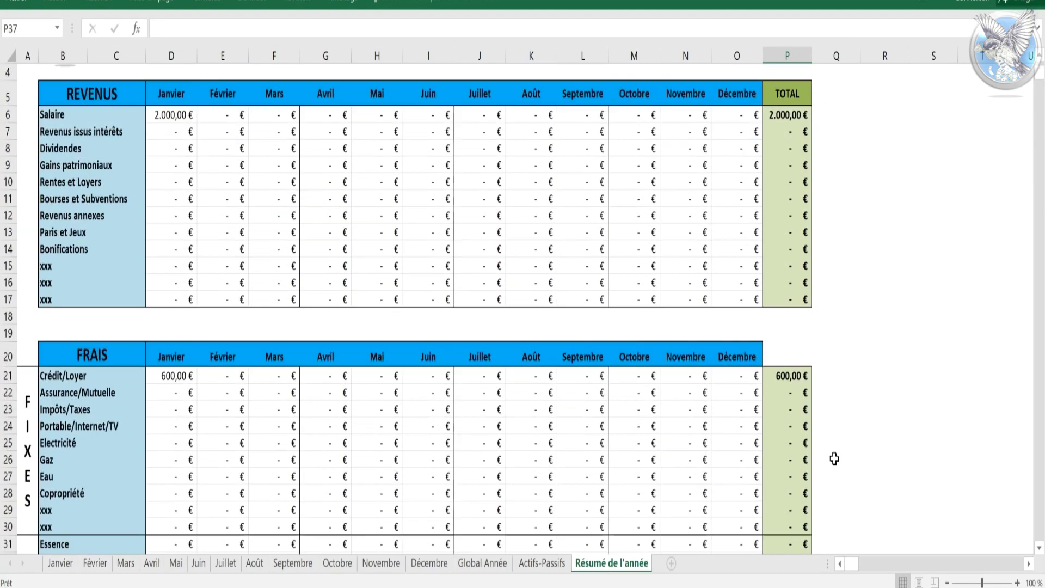
{"action": "scroll", "coordinate": [879, 305], "scroll_direction": "down", "scroll_amount": 6}
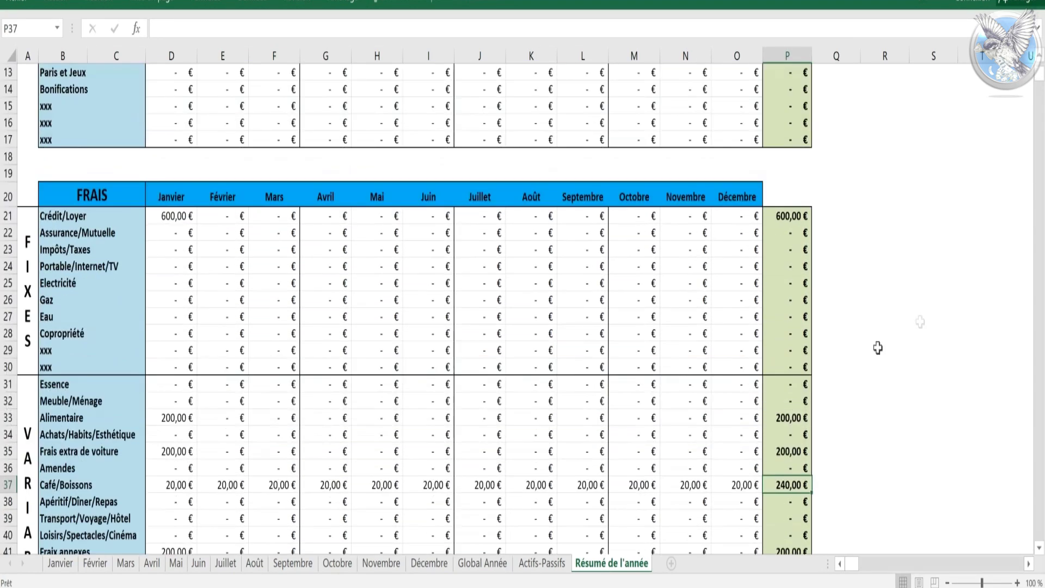
{"action": "scroll", "coordinate": [862, 280], "scroll_direction": "up", "scroll_amount": 6}
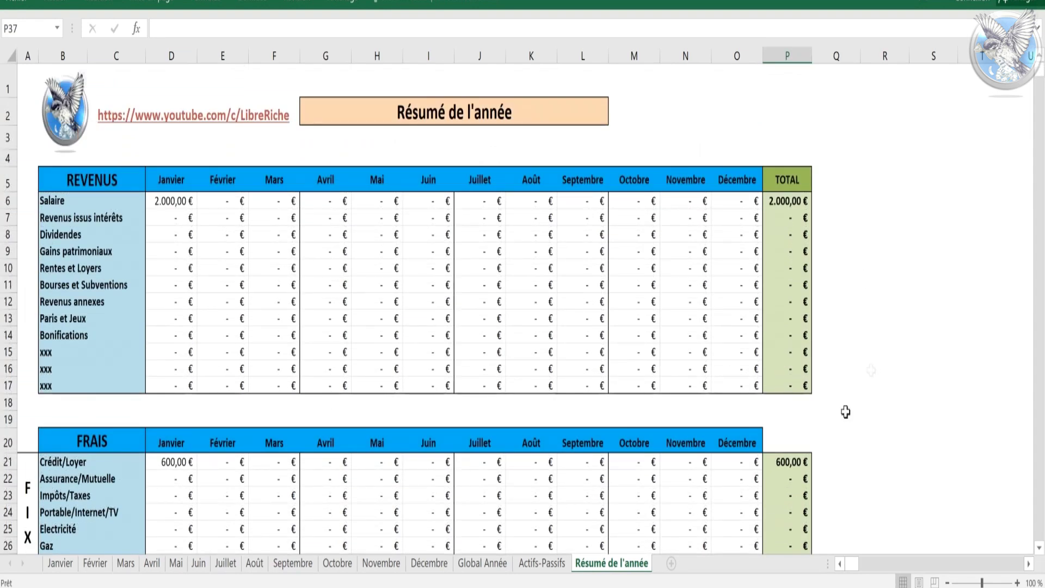
- Look back through the Actifs-Passifs, Global Année, Février and Janvier sheets
{"action": "left_click", "coordinate": [542, 563]}
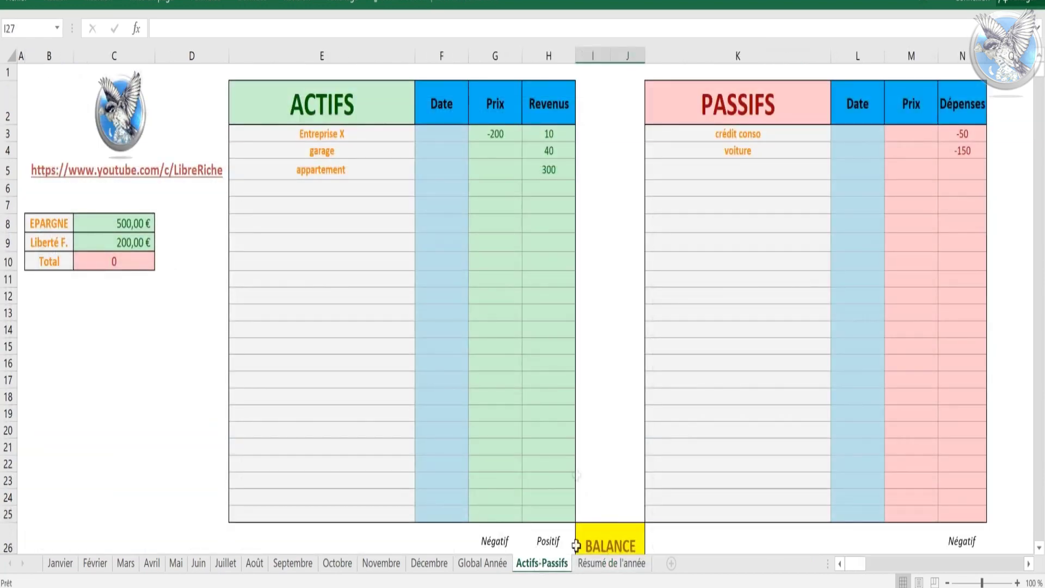
{"action": "left_click", "coordinate": [483, 563]}
{"action": "left_click", "coordinate": [95, 563]}
{"action": "scroll", "coordinate": [359, 413], "scroll_direction": "up", "scroll_amount": 7}
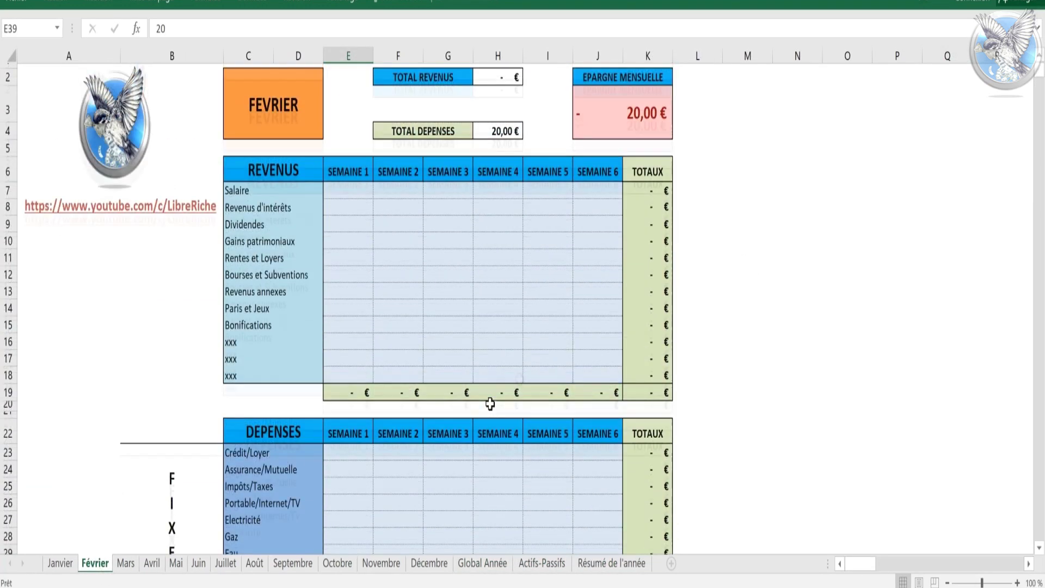
{"action": "scroll", "coordinate": [490, 403], "scroll_direction": "up", "scroll_amount": 1}
{"action": "left_click", "coordinate": [60, 563]}
{"action": "scroll", "coordinate": [408, 416], "scroll_direction": "up", "scroll_amount": 6}
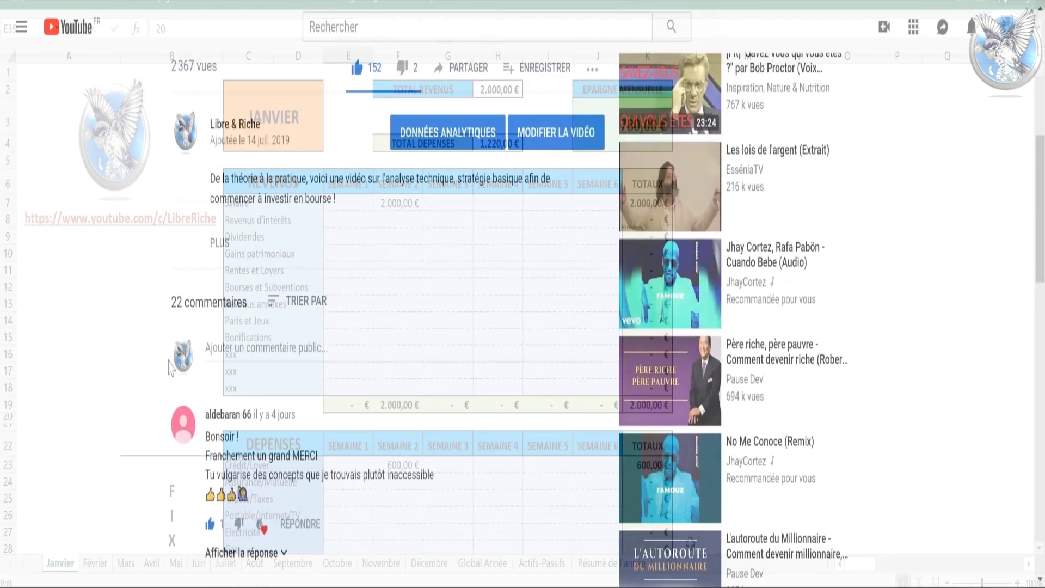
- Switch to the YouTube video page, expand its description and find the Site internet line
{"action": "left_click", "coordinate": [221, 243]}
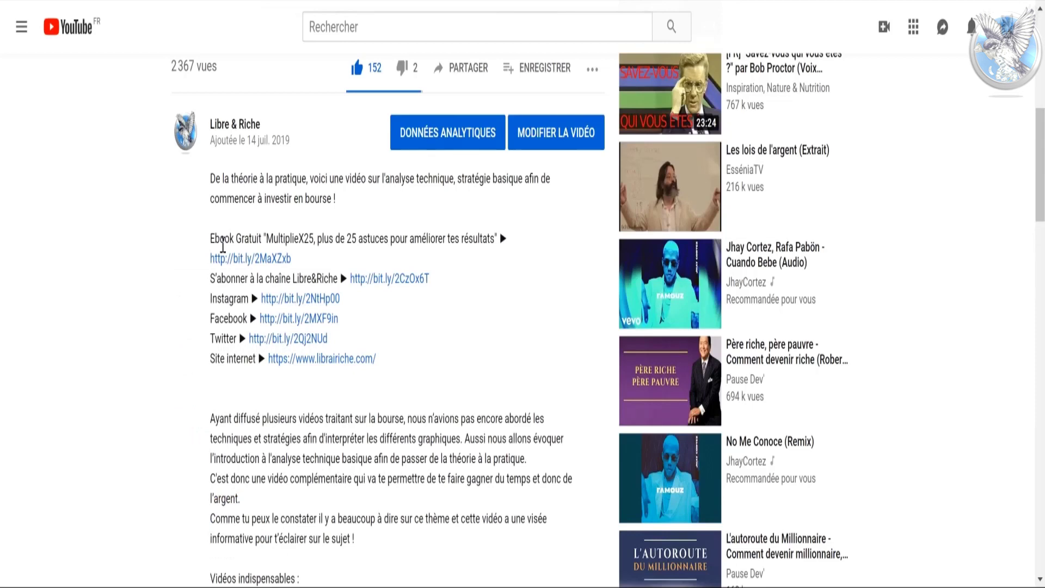
{"action": "left_click_drag", "start_coordinate": [216, 360], "coordinate": [256, 360]}
{"action": "left_click", "coordinate": [258, 397]}
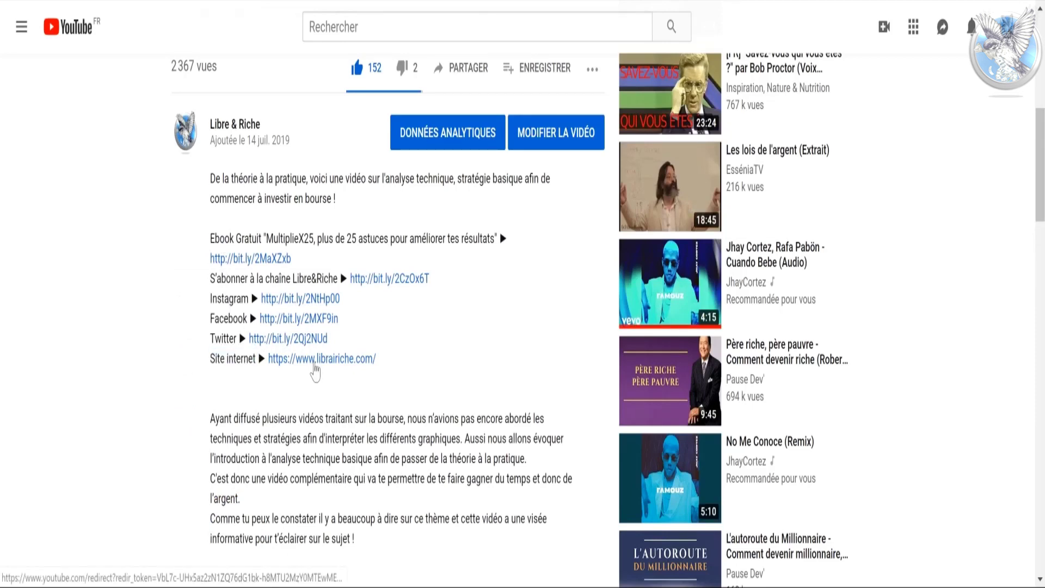
- Follow the librairiche.com link and open the blog article "CADEAU Libre&Riche Spécial 10.000 abonnés"
{"action": "left_click", "coordinate": [314, 363]}
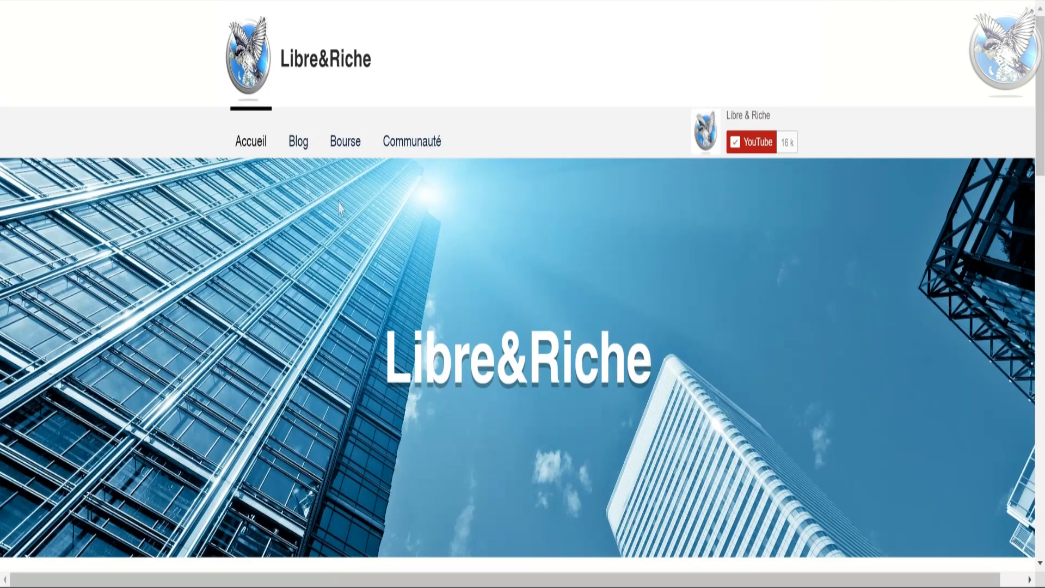
{"action": "left_click", "coordinate": [294, 147]}
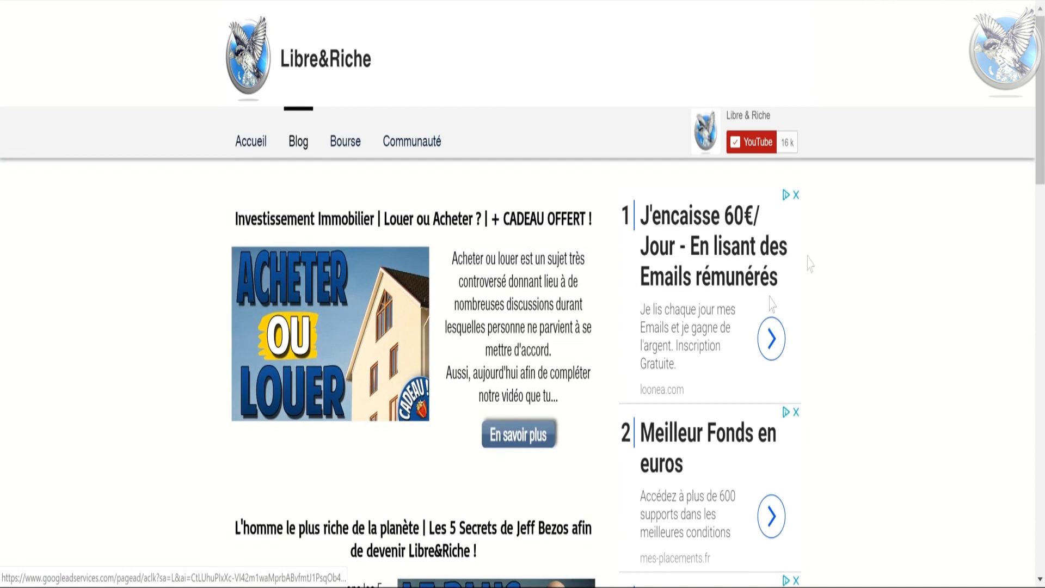
{"action": "left_click", "coordinate": [522, 446]}
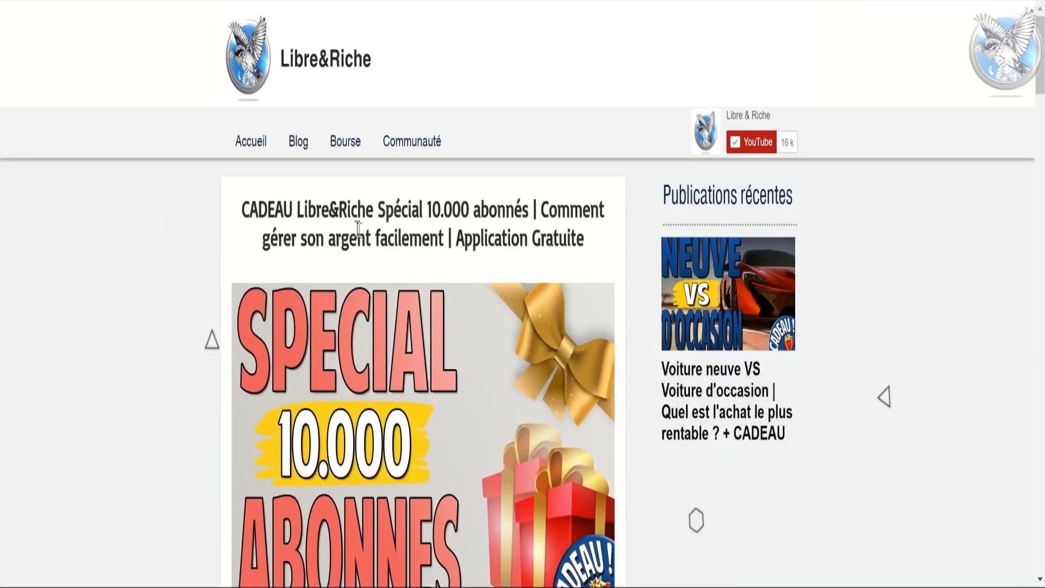
- Unlock the article's Application Excel download by subscribing to the Libre & Riche YouTube channel and confirming the subscription
{"action": "scroll", "coordinate": [250, 272], "scroll_direction": "down", "scroll_amount": 8}
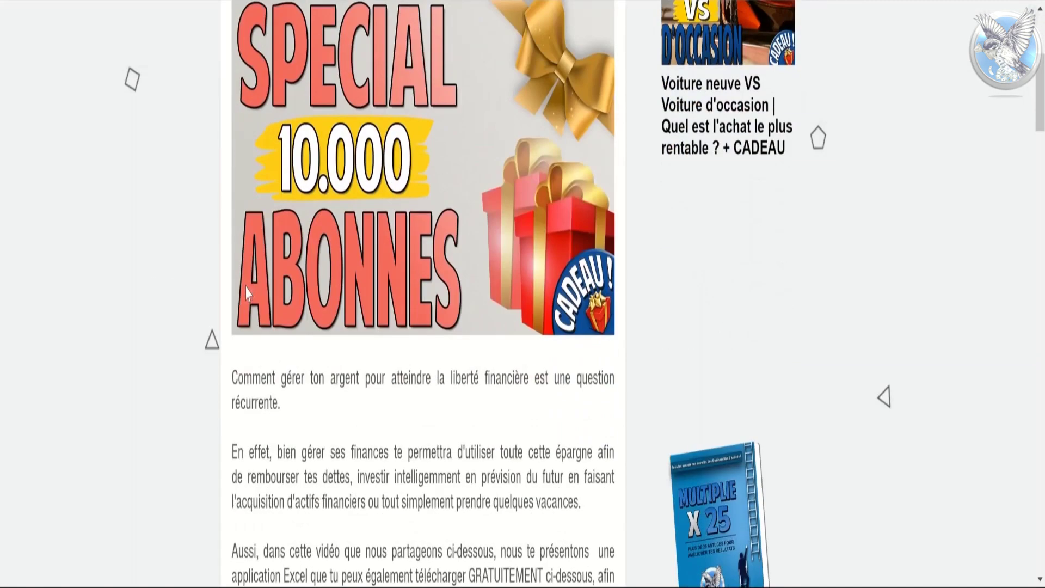
{"action": "scroll", "coordinate": [248, 283], "scroll_direction": "down", "scroll_amount": 8}
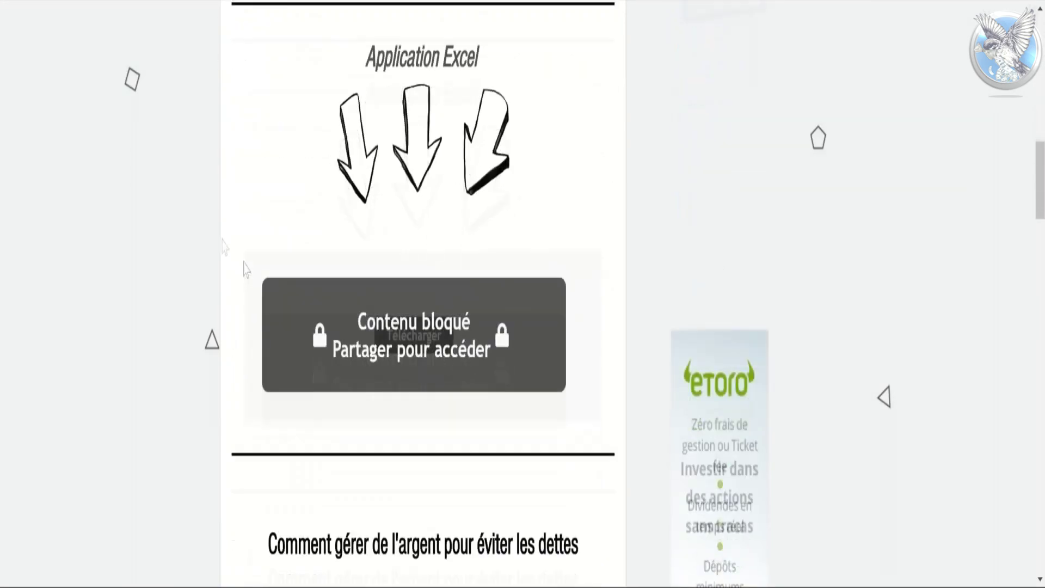
{"action": "mouse_move", "coordinate": [376, 245]}
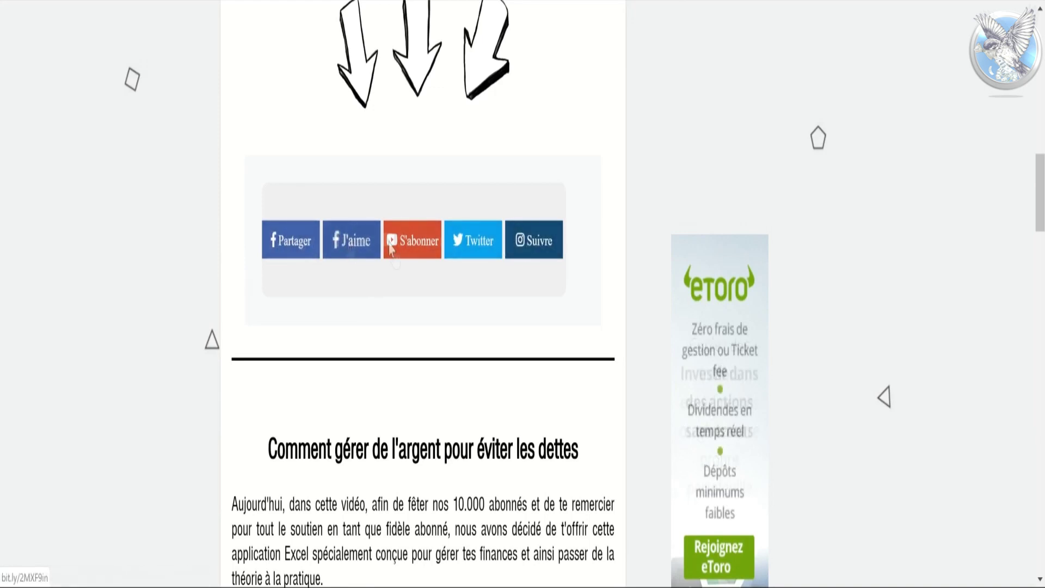
{"action": "left_click", "coordinate": [411, 242]}
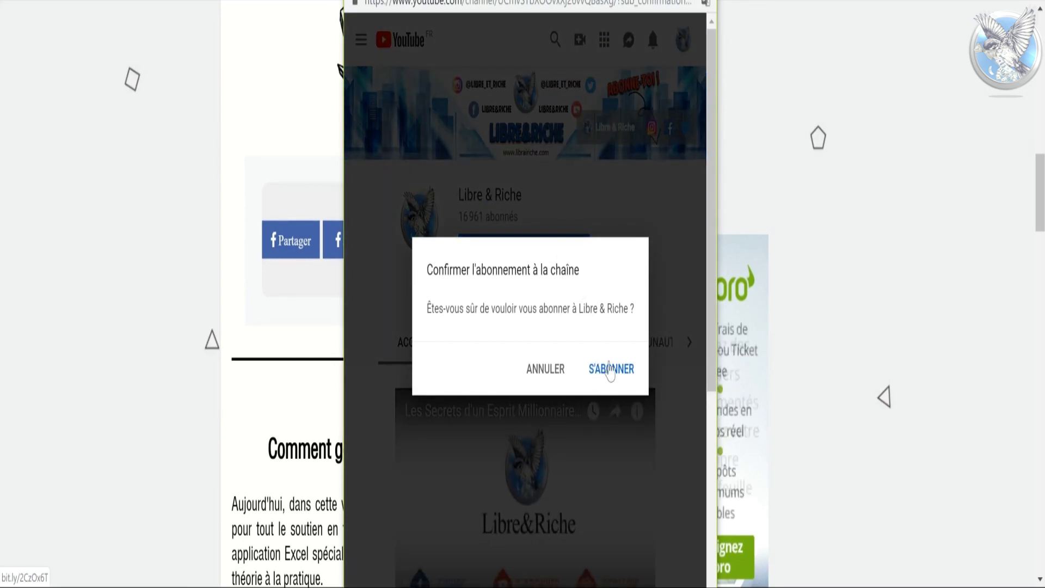
{"action": "left_click", "coordinate": [609, 370]}
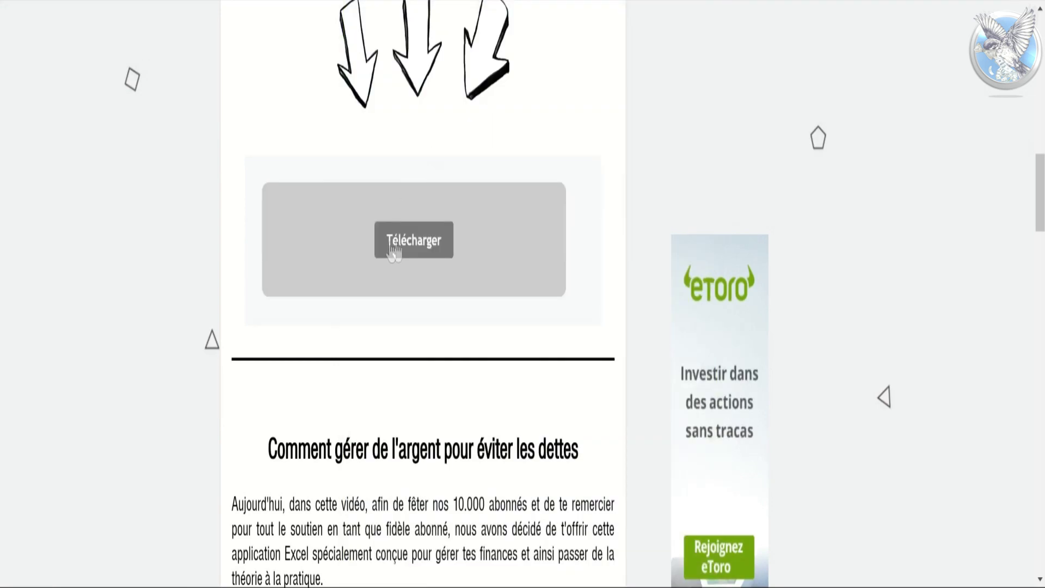
- Download the unlocked .xlsx budget workbook and open the downloaded file in Excel
{"action": "left_click", "coordinate": [409, 246]}
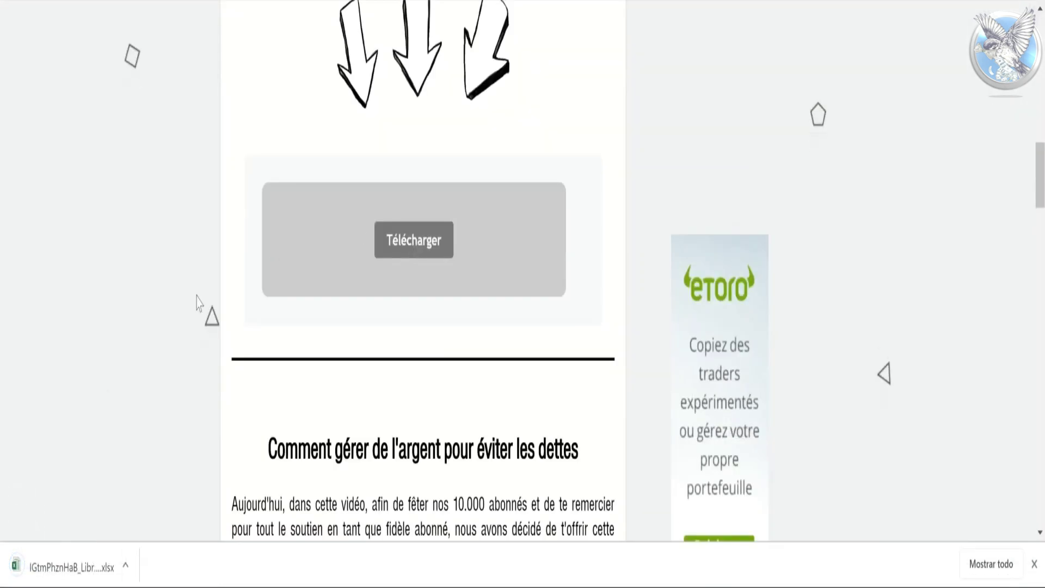
{"action": "left_click", "coordinate": [64, 572]}
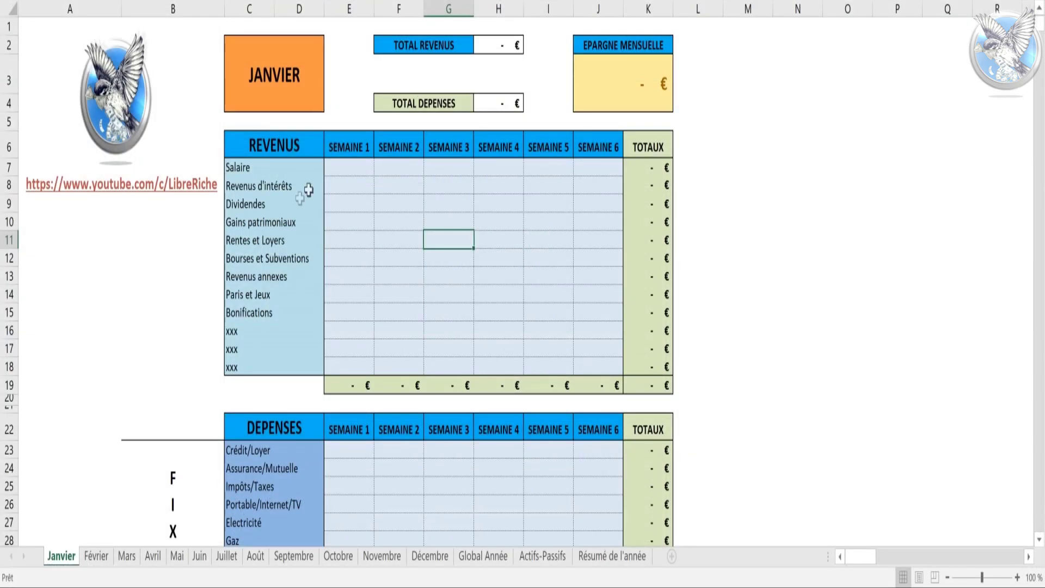
- Look through the blank workbook's Actifs-Passifs, Global Année and Résumé de l'année sheets
{"action": "left_click", "coordinate": [483, 556]}
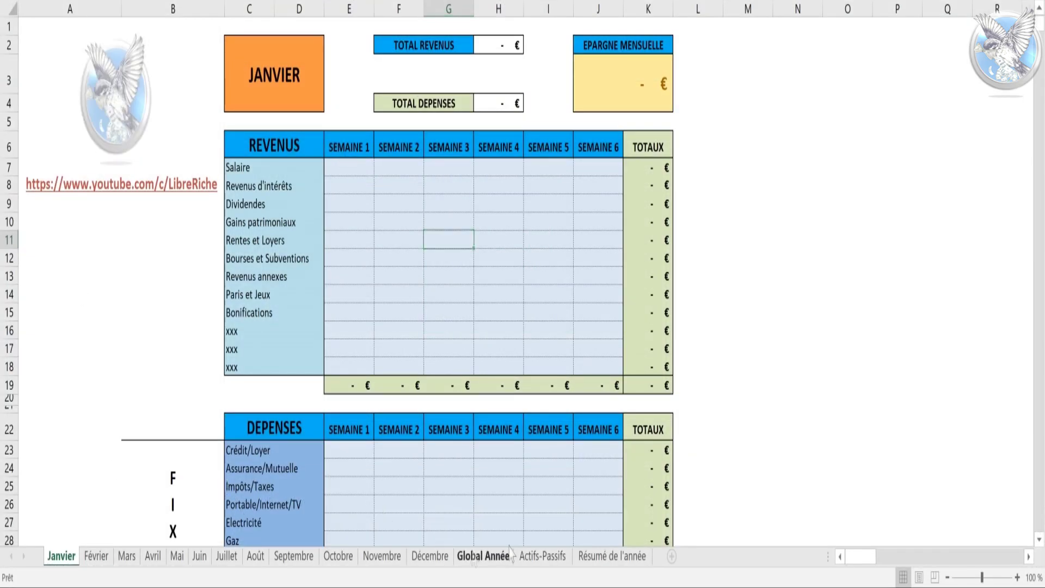
{"action": "left_click", "coordinate": [543, 556]}
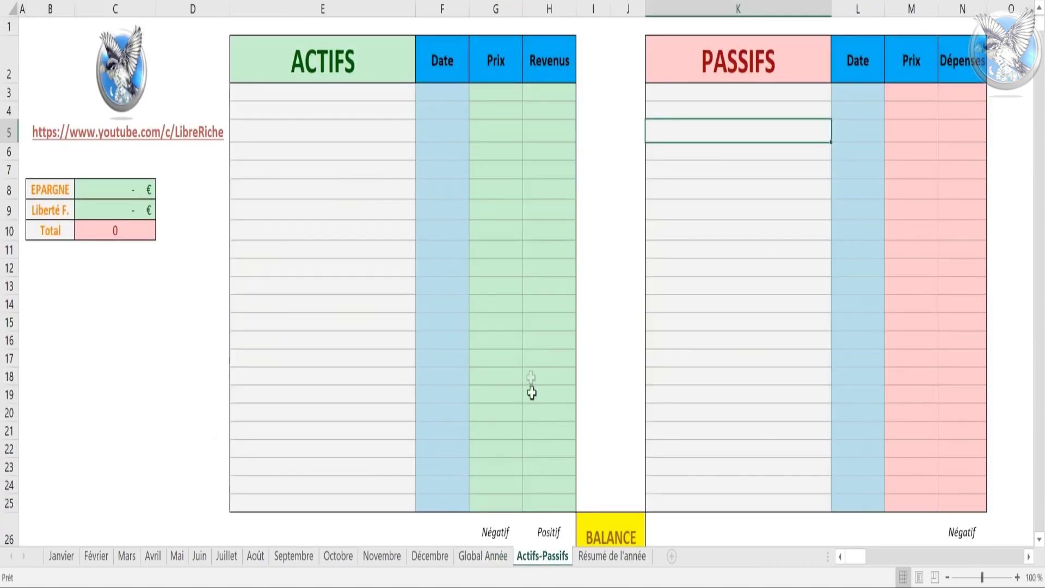
{"action": "left_click", "coordinate": [484, 556]}
{"action": "scroll", "coordinate": [517, 246], "scroll_direction": "up", "scroll_amount": 6}
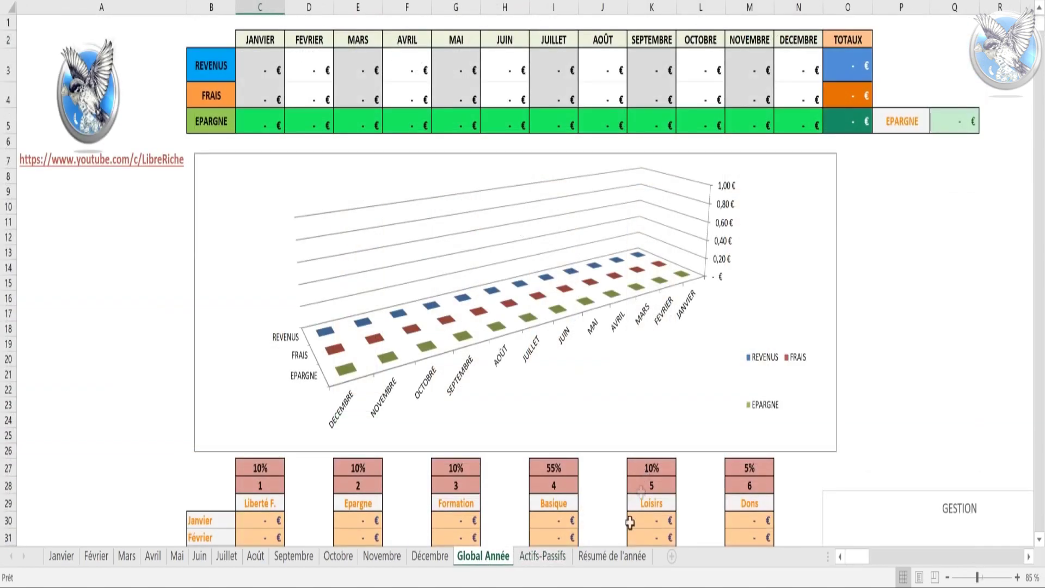
{"action": "left_click", "coordinate": [612, 556]}
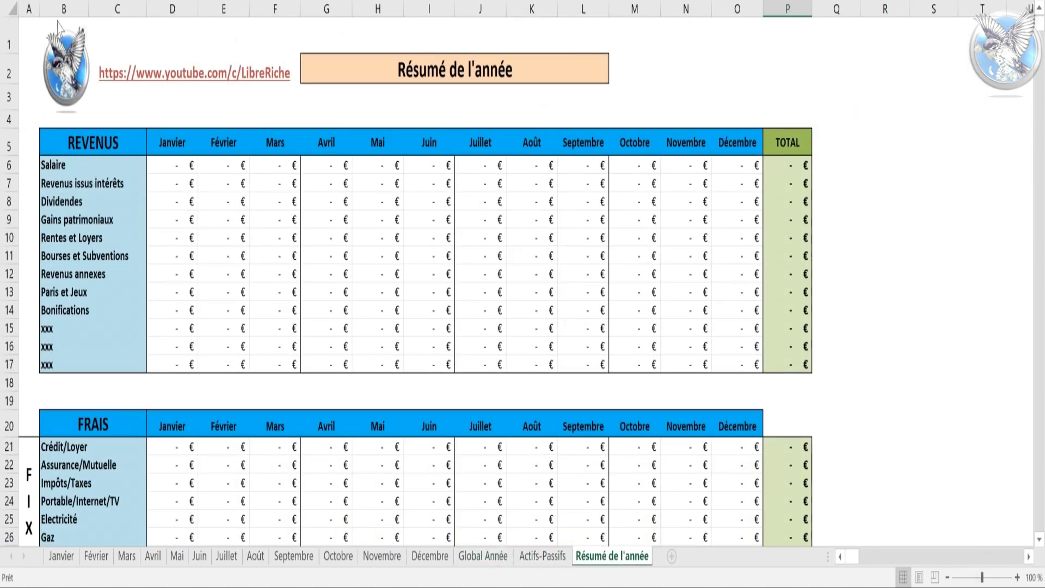